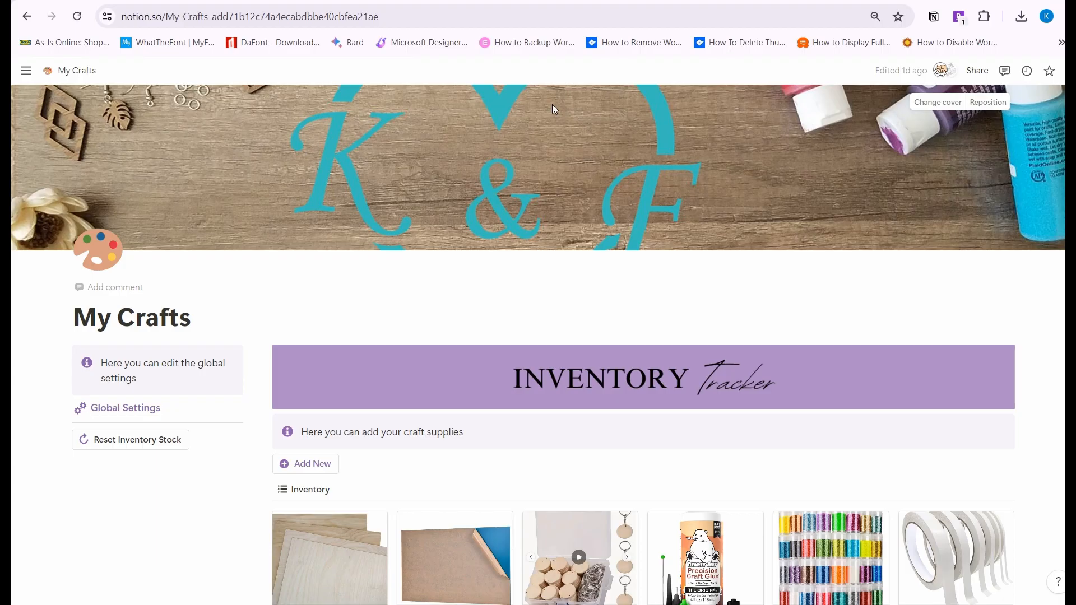
Look through the My Crafts page, examining its inventory tracker, product list, event list and the Global Settings link preview
scroll(552, 105, down, 10)
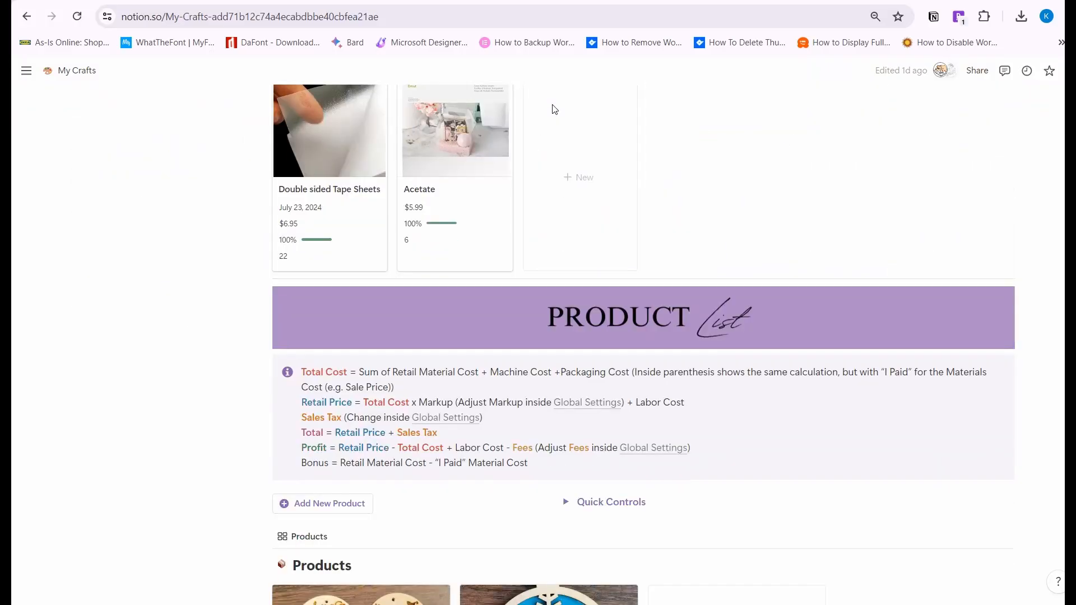
scroll(554, 108, down, 2)
scroll(553, 108, down, 6)
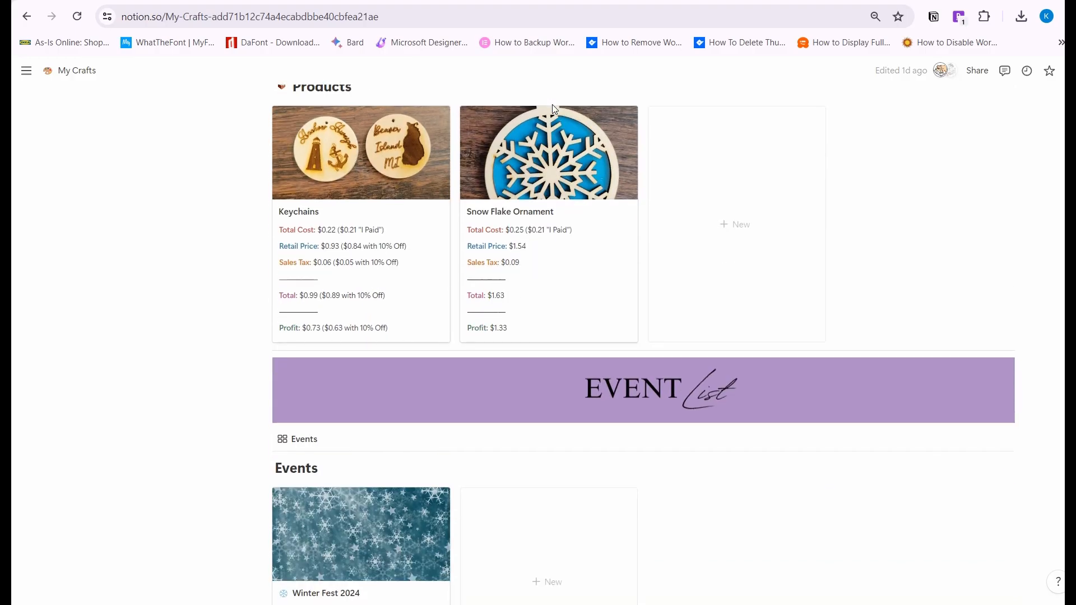
scroll(553, 109, down, 4)
scroll(554, 109, up, 5)
scroll(553, 108, up, 15)
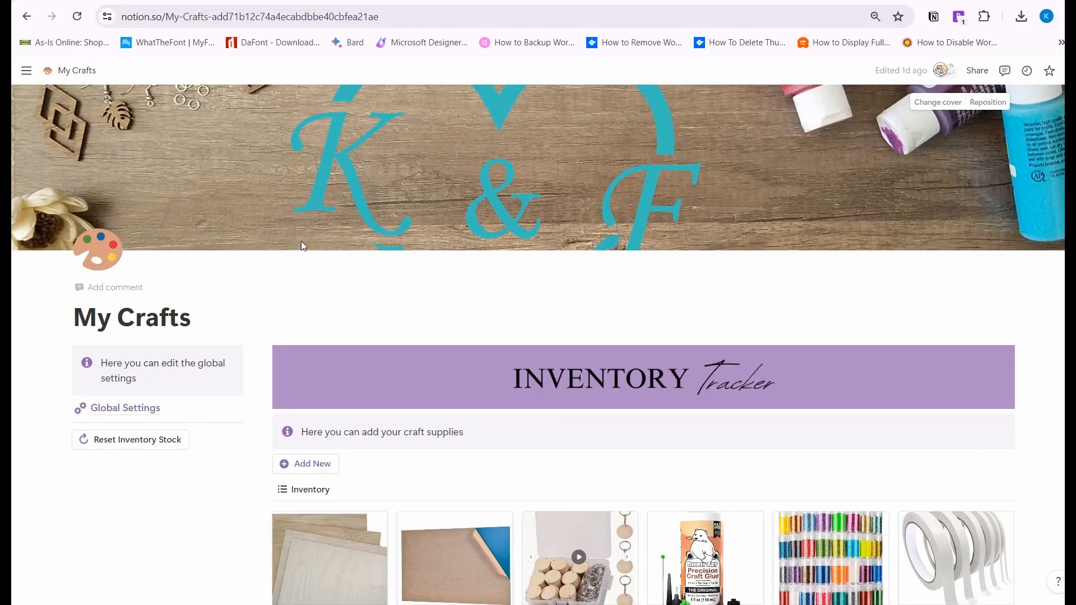
scroll(301, 245, down, 2)
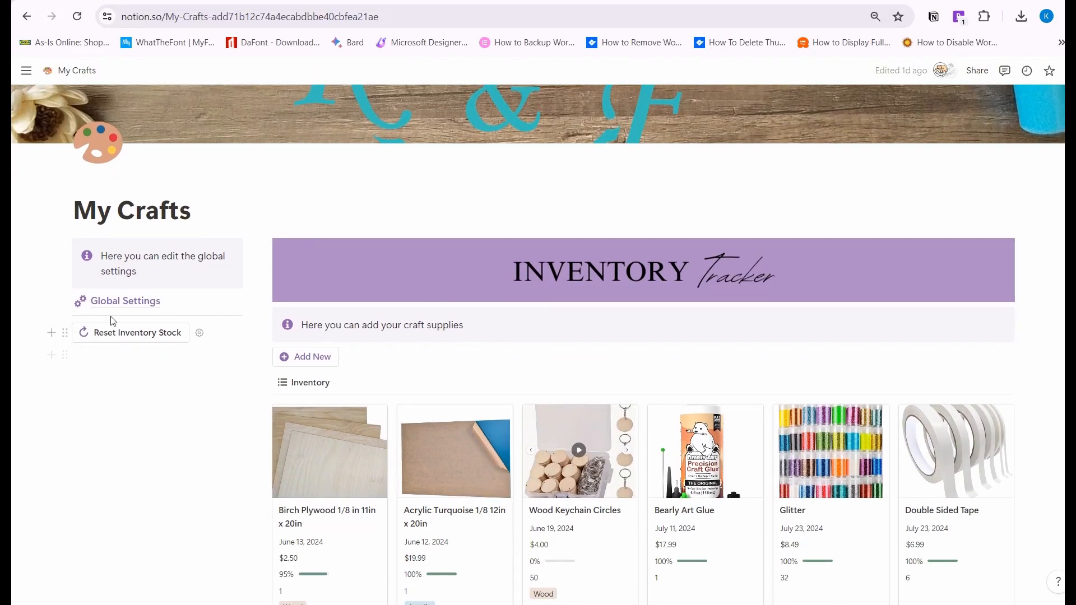
mouse_move(128, 303)
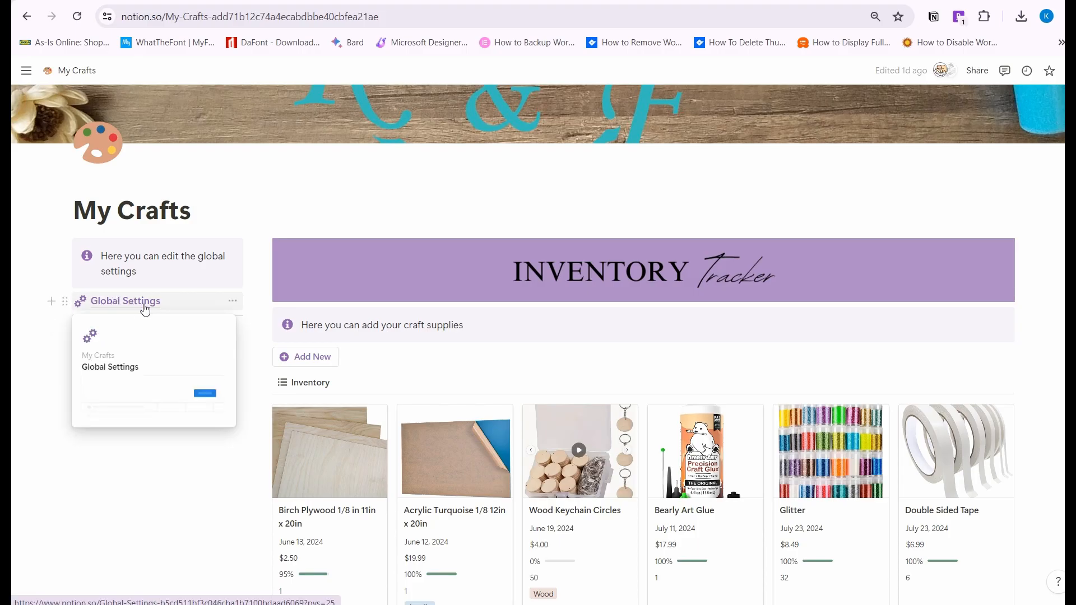
scroll(145, 310, down, 4)
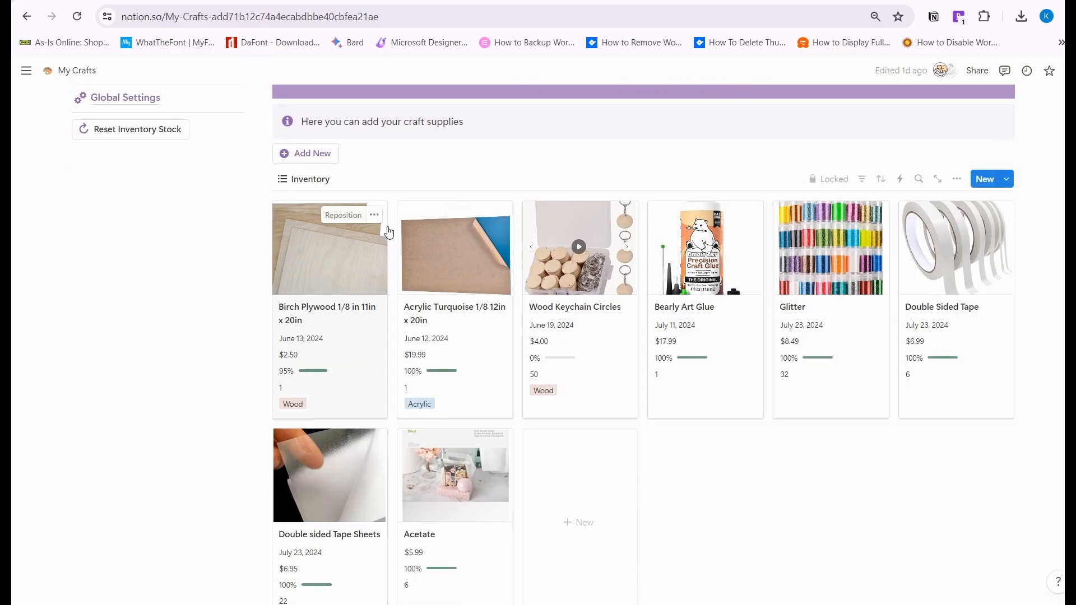
scroll(645, 320, up, 2)
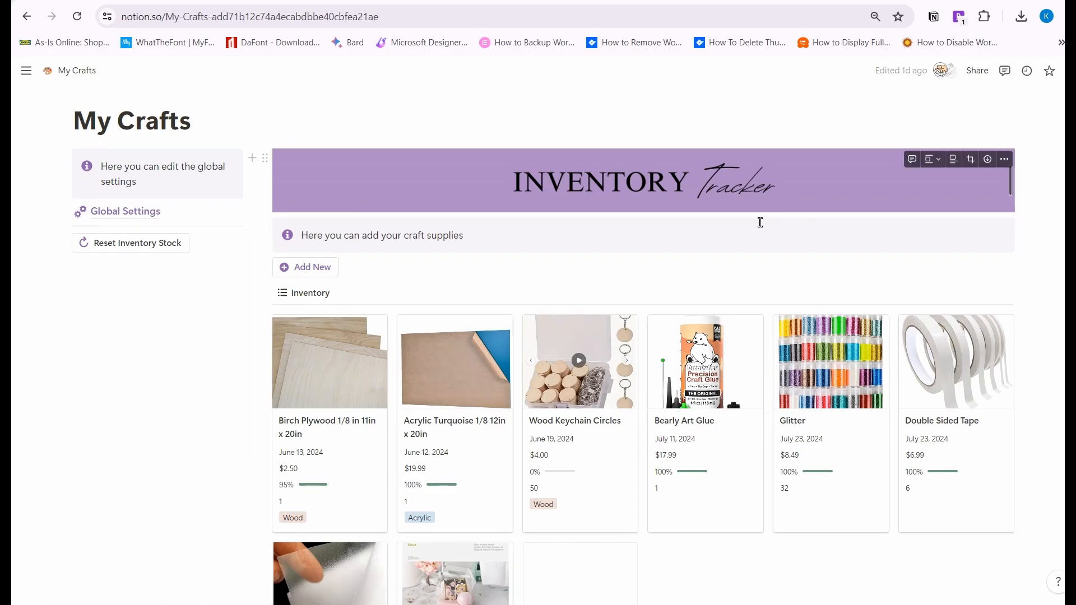
scroll(715, 222, down, 2)
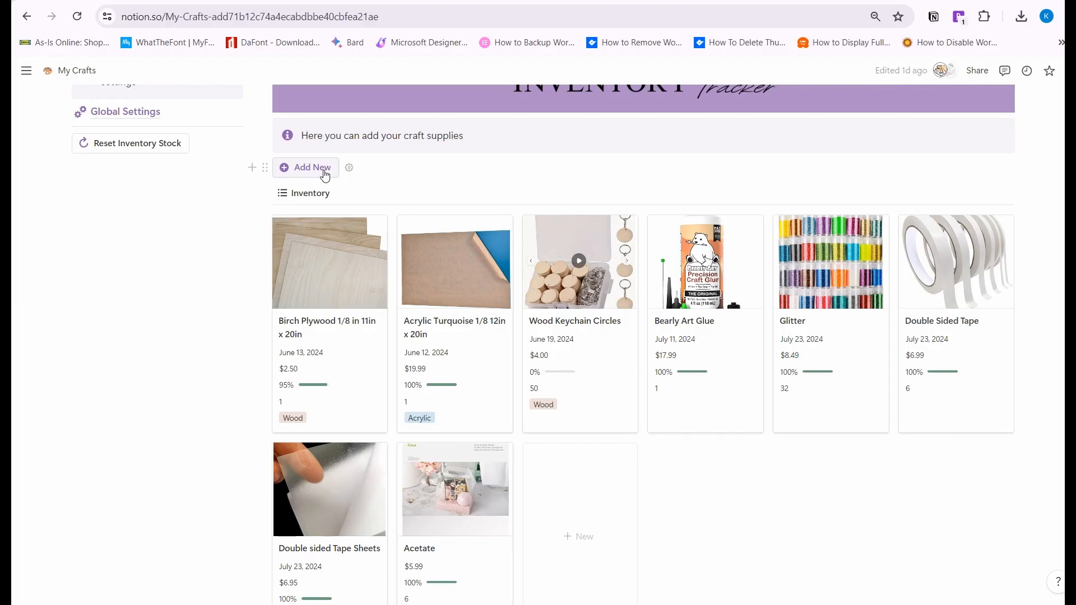
scroll(324, 175, down, 8)
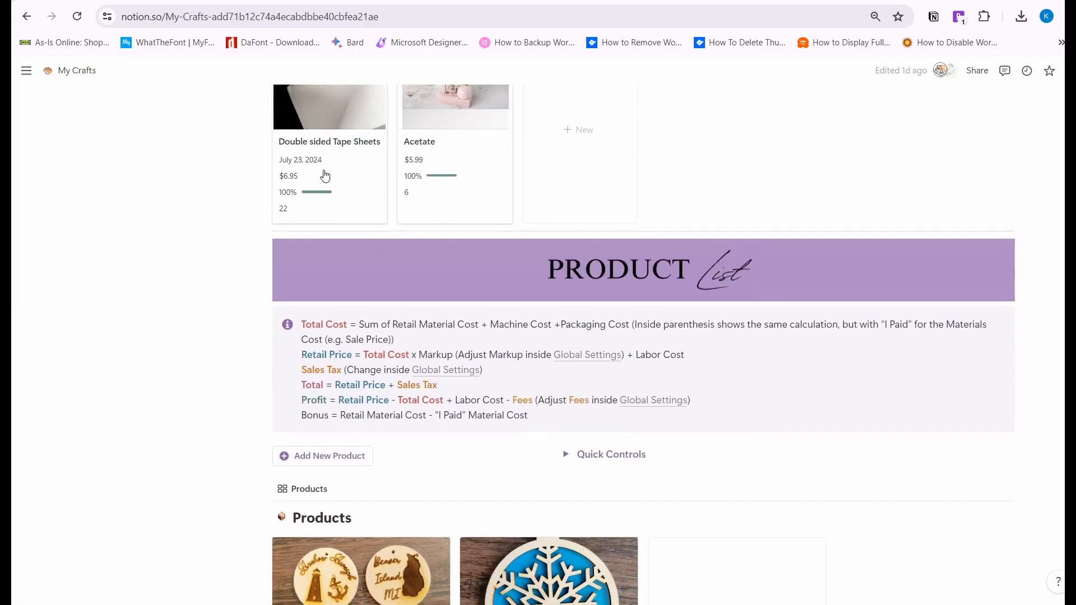
scroll(620, 524, up, 8)
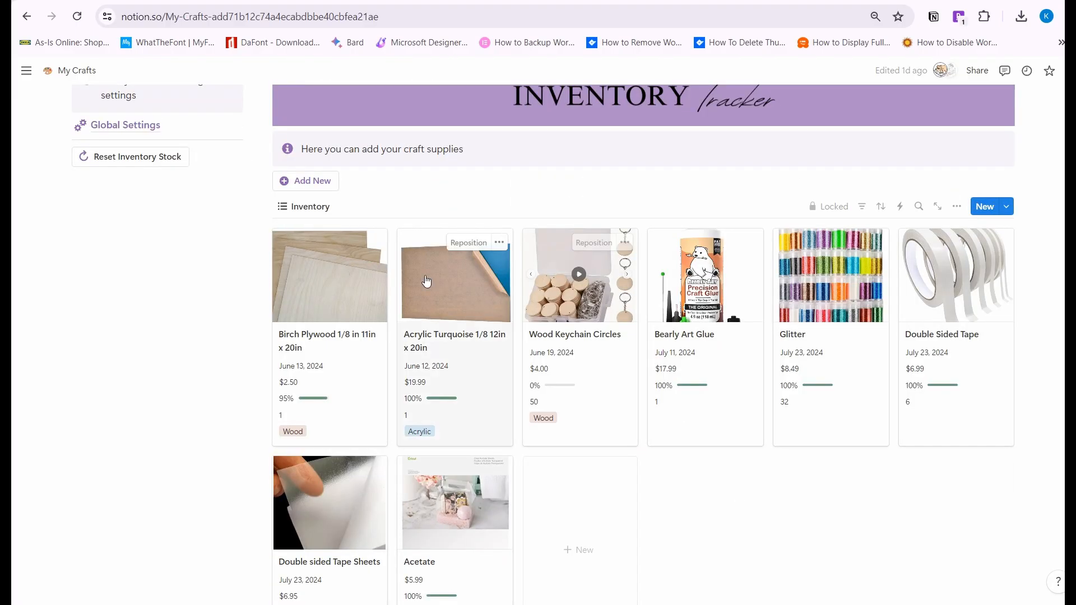
Add a new item to the craft supplies inventory and name it Cardstock
click(320, 187)
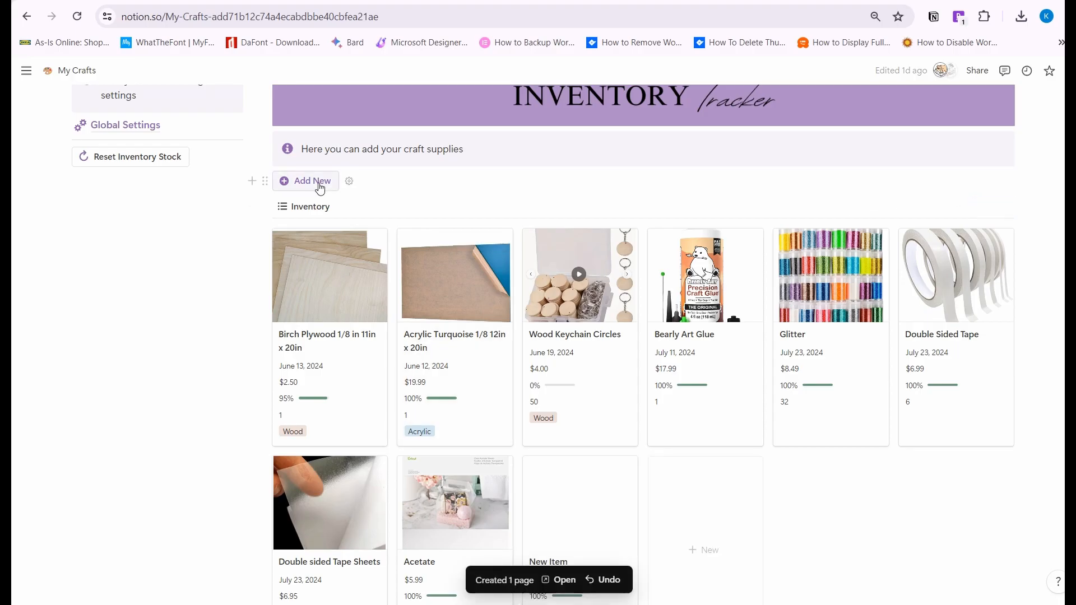
scroll(560, 339, down, 1)
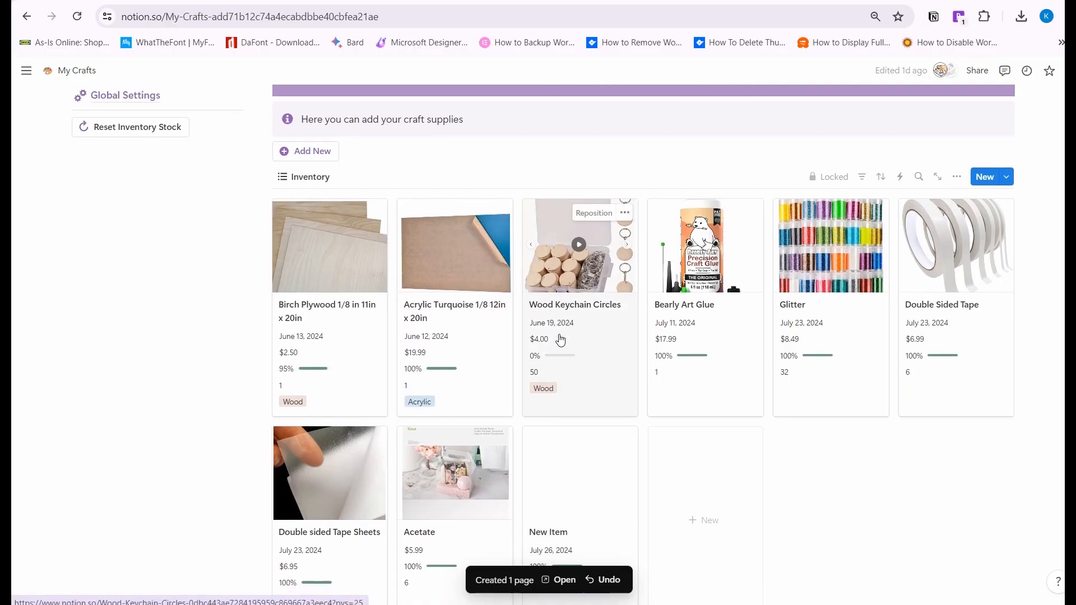
scroll(577, 412, down, 4)
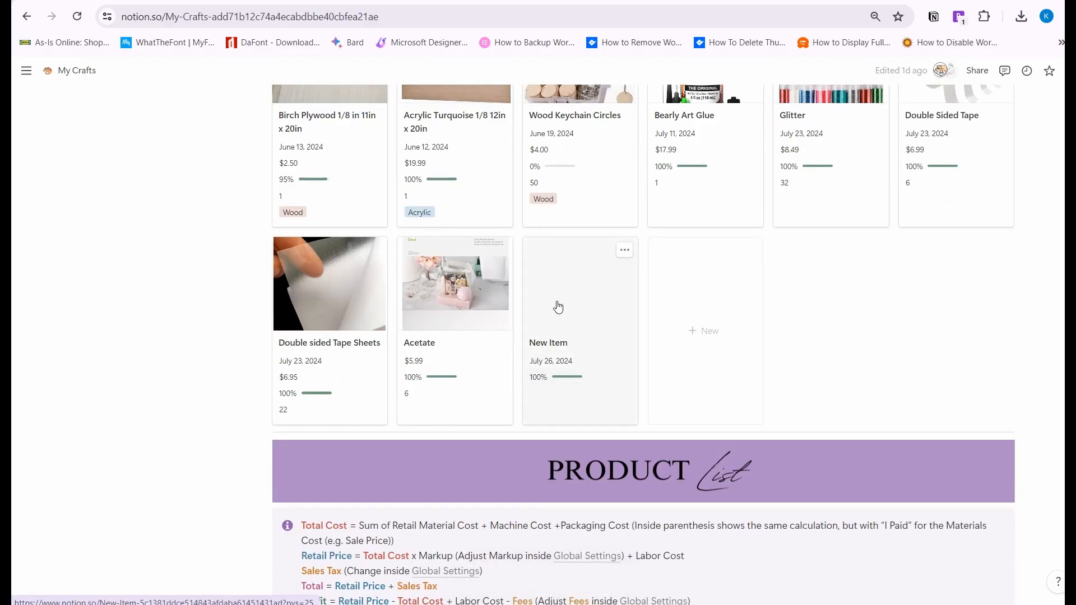
click(560, 320)
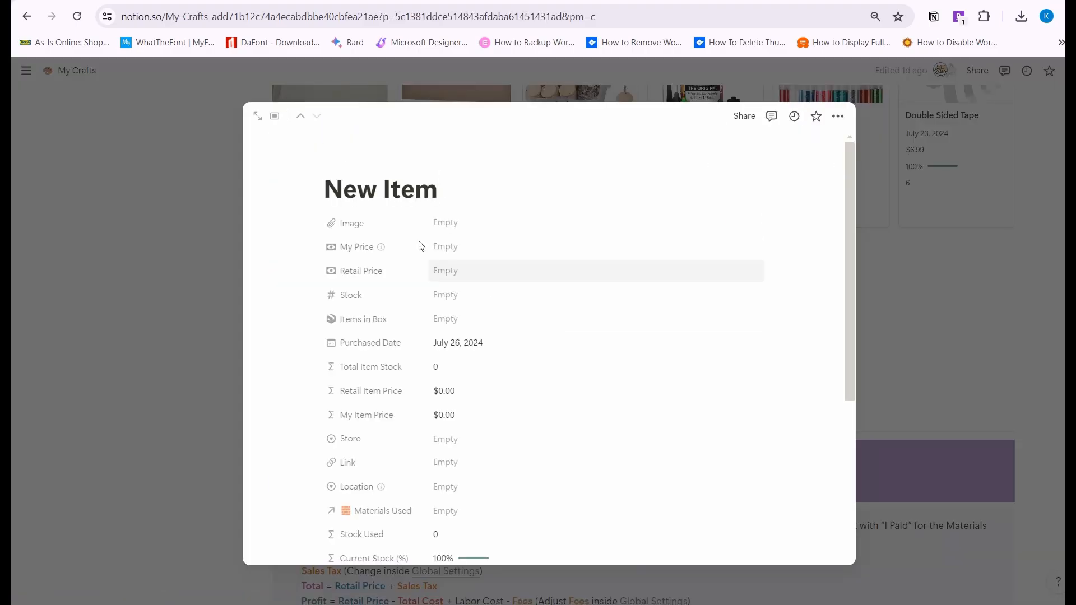
drag(437, 190, 277, 184)
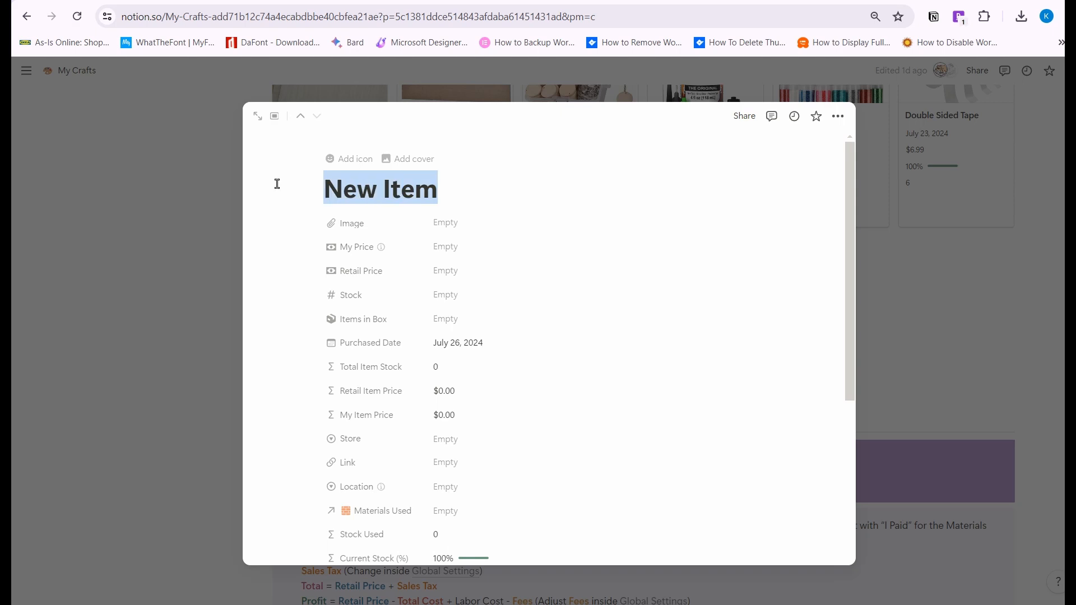
text(Card)
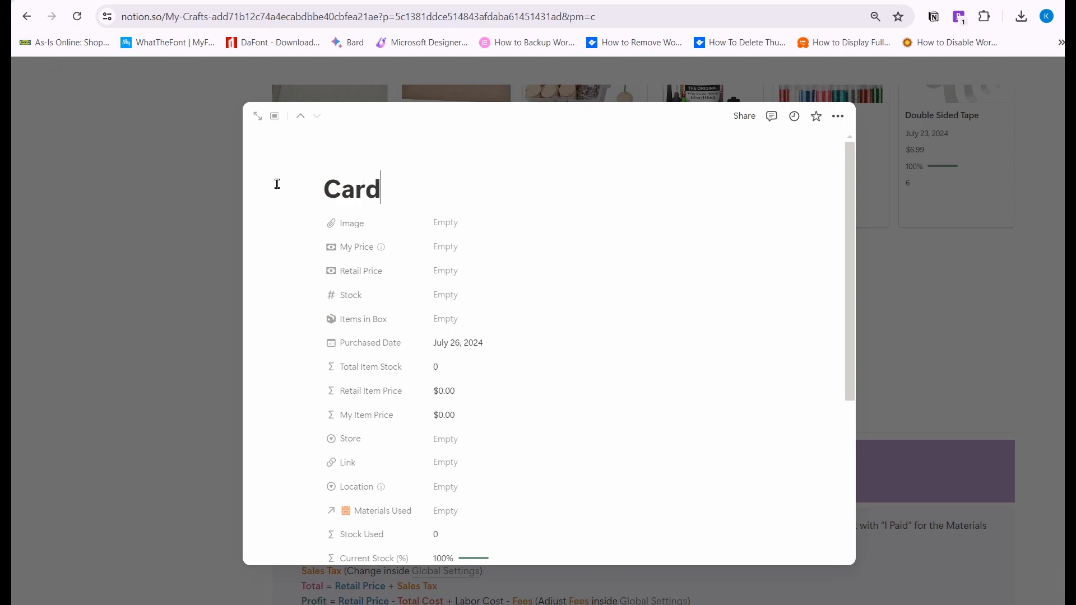
text(stock)
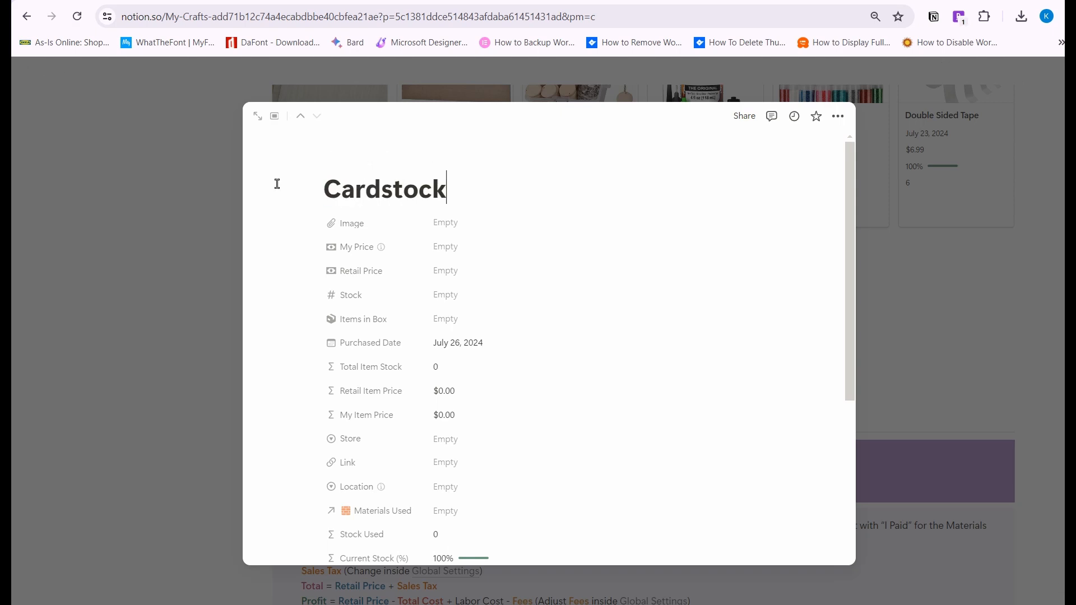
scroll(565, 338, down, 2)
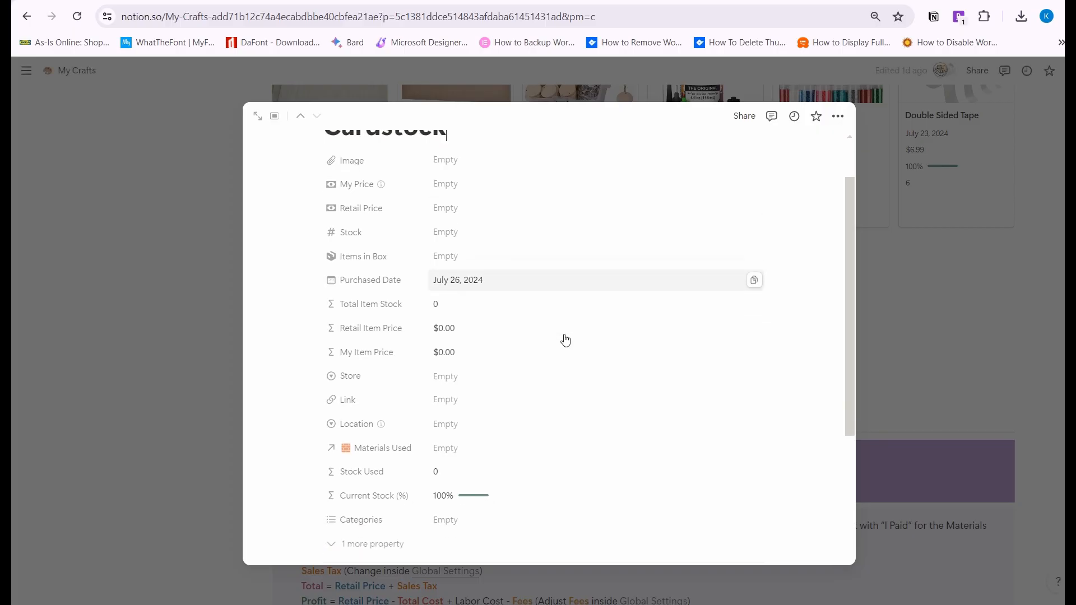
scroll(523, 170, up, 1)
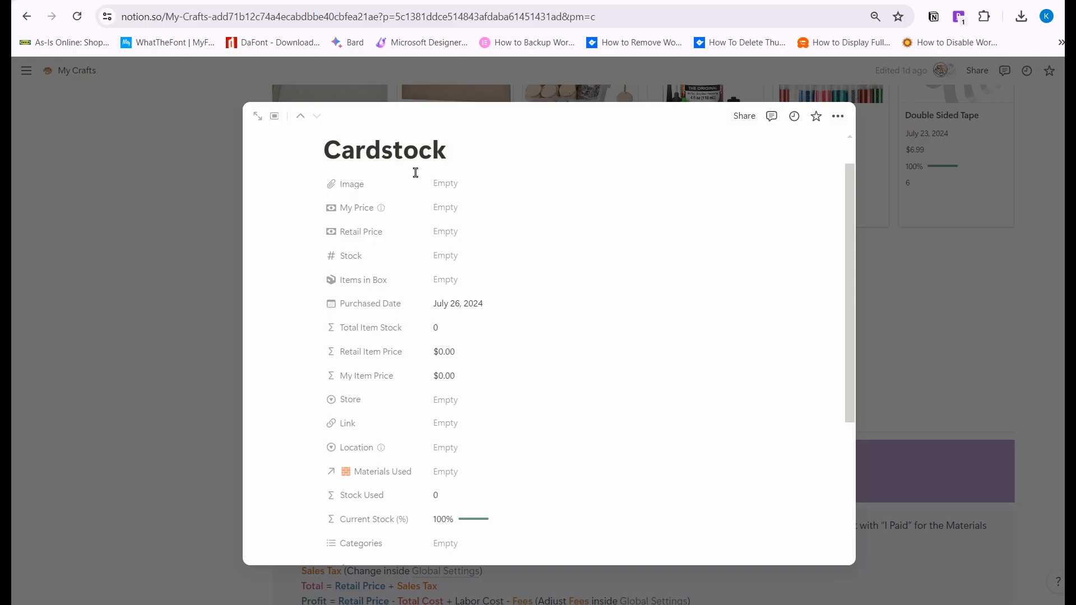
click(452, 185)
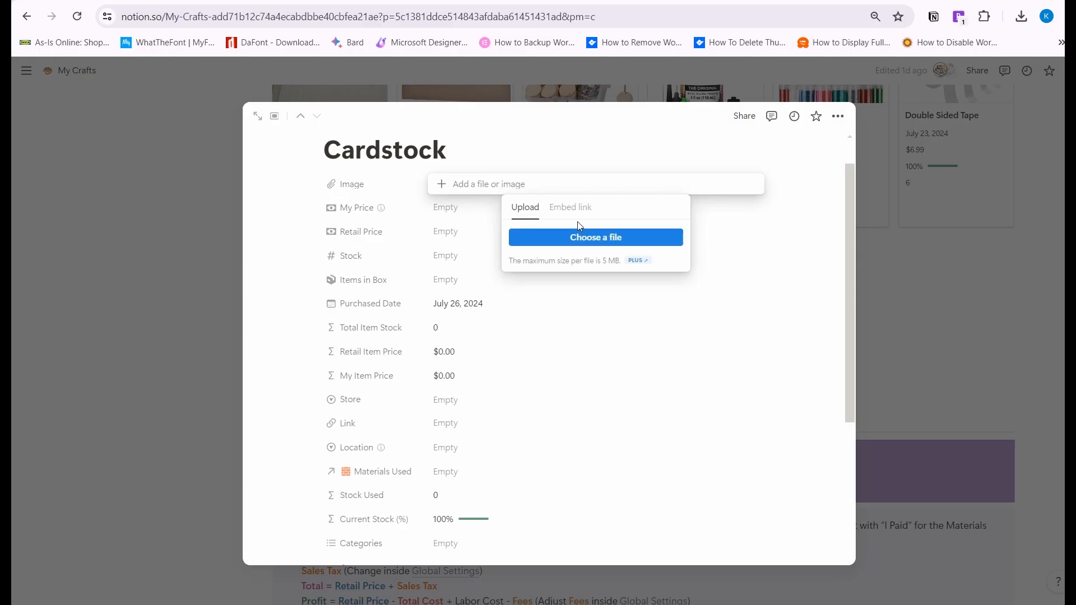
click(590, 240)
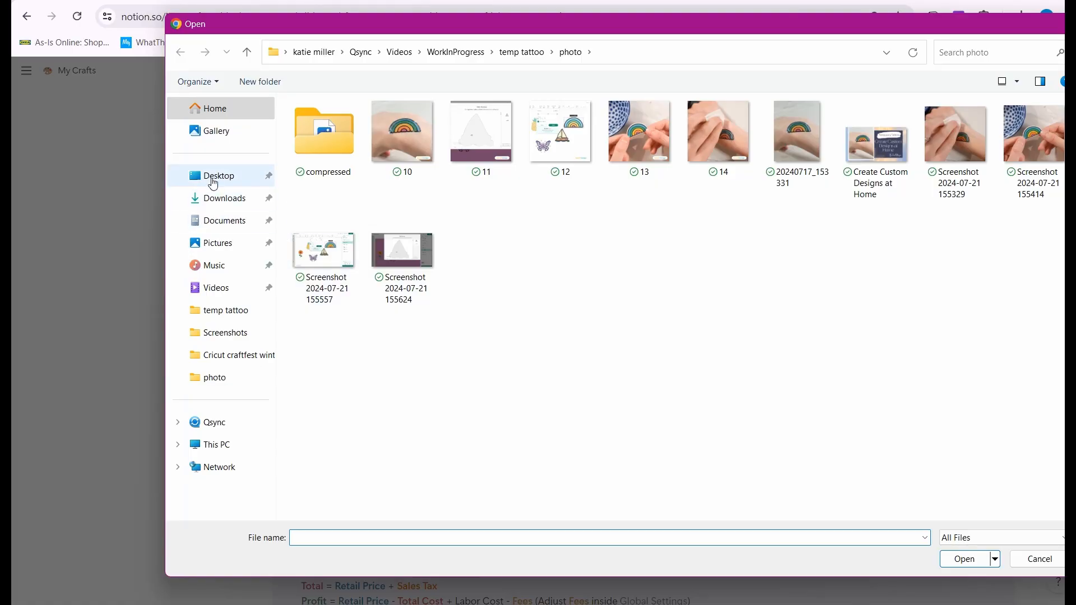
click(224, 247)
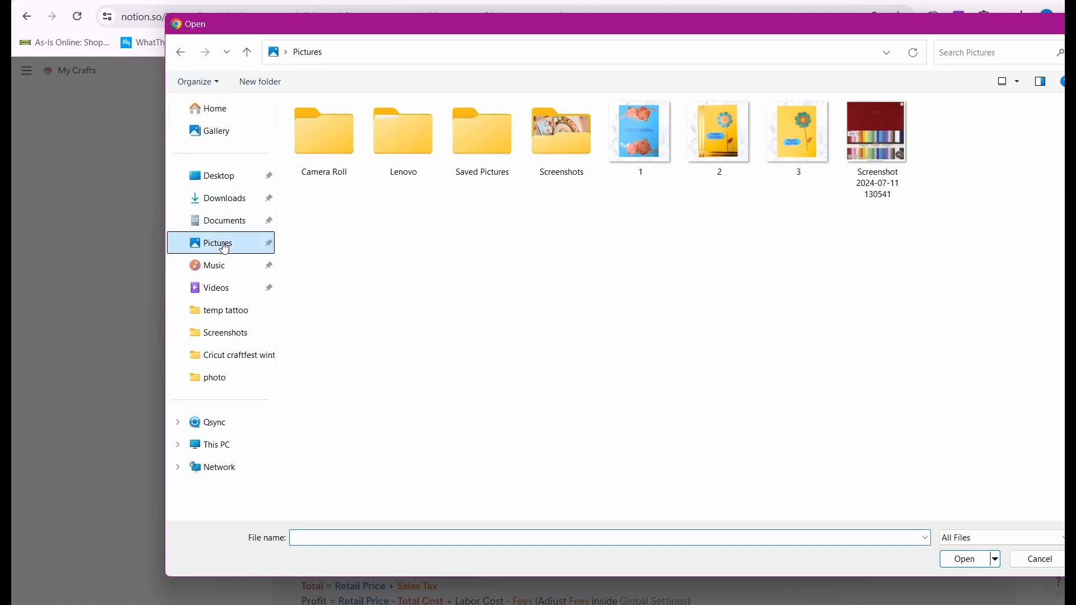
double_click(867, 137)
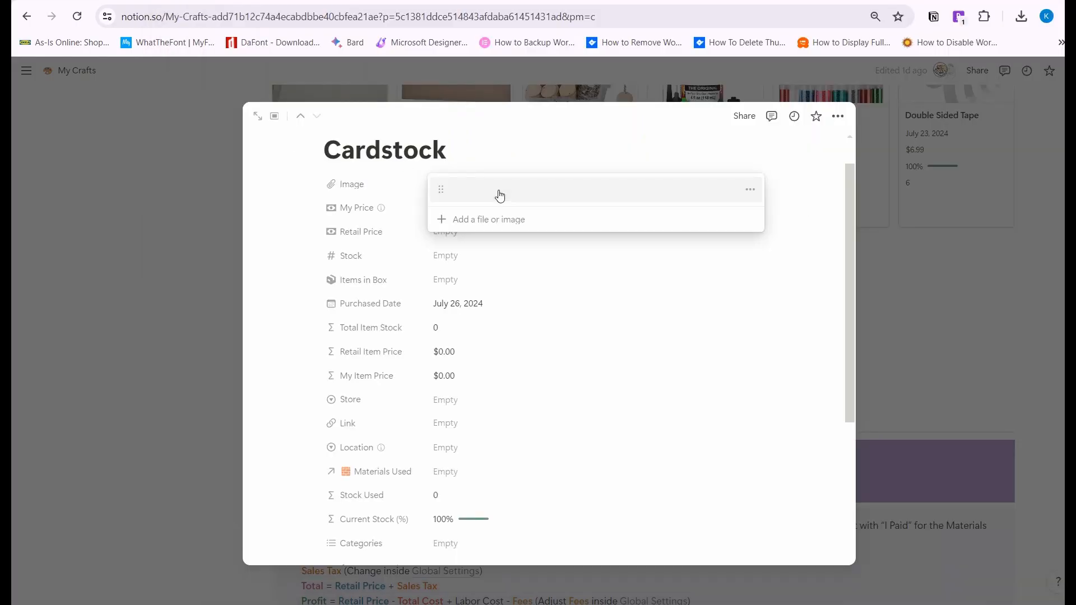
click(544, 130)
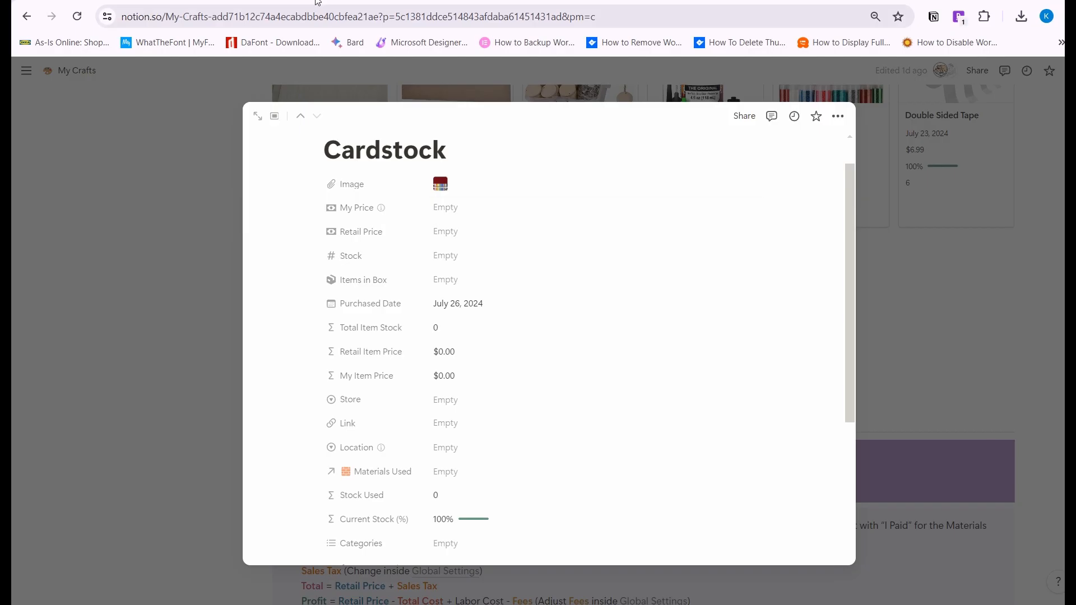
Check the cardstock's price on its Amazon listing and set the item's My Price and Retail Price to 27.90
key(ctrl+Tab)
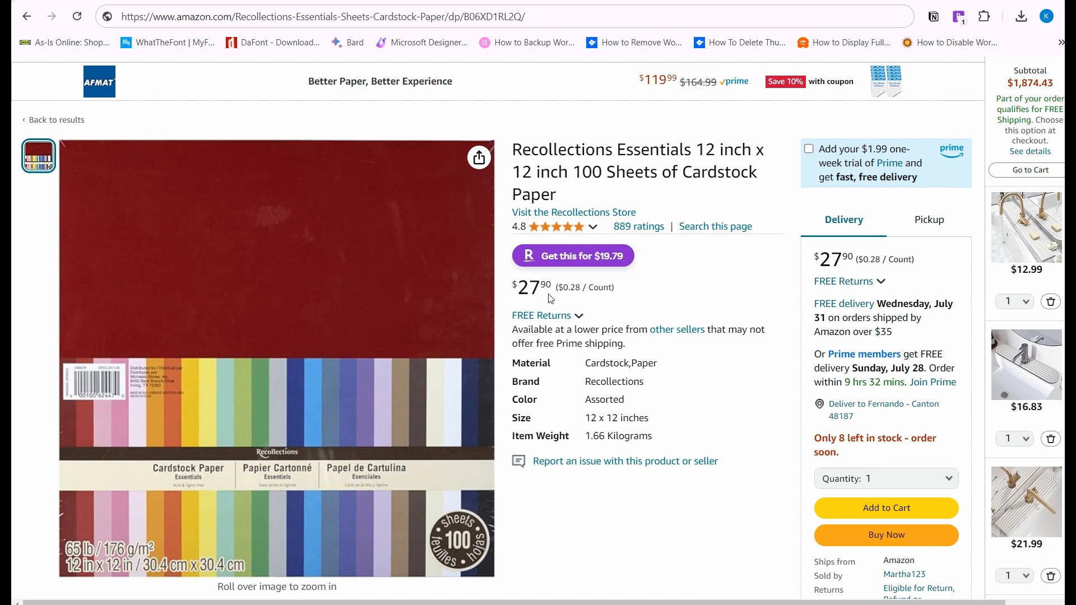
key(ctrl+Tab)
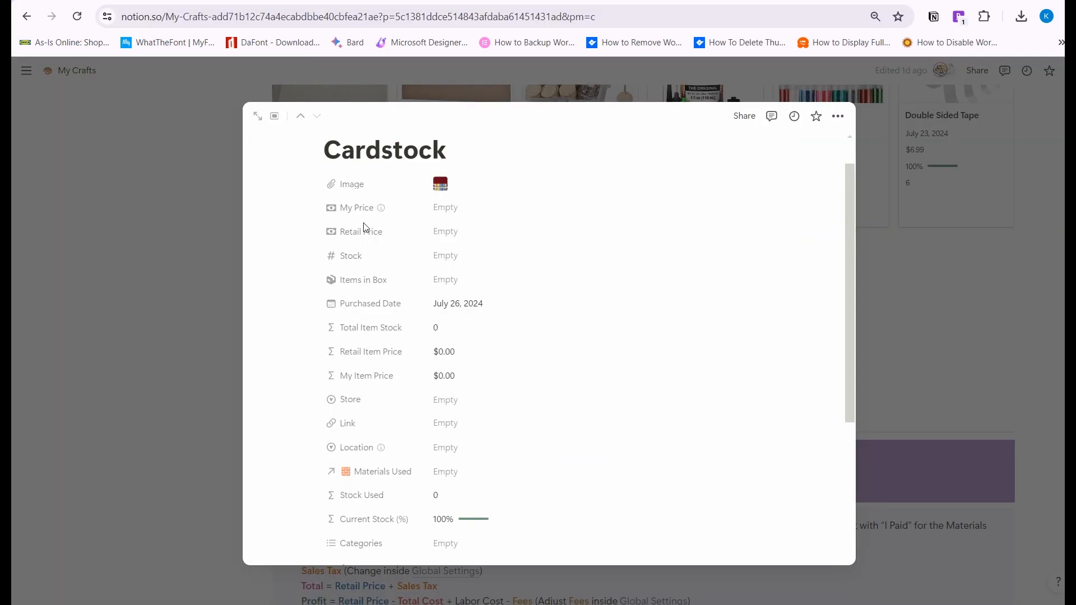
click(446, 209)
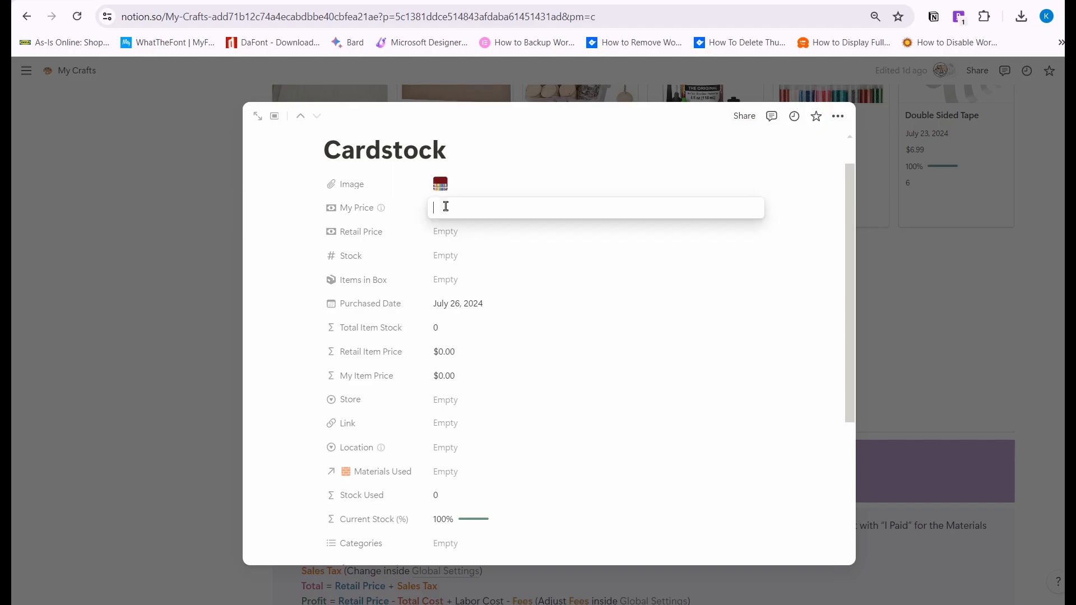
text(27.90)
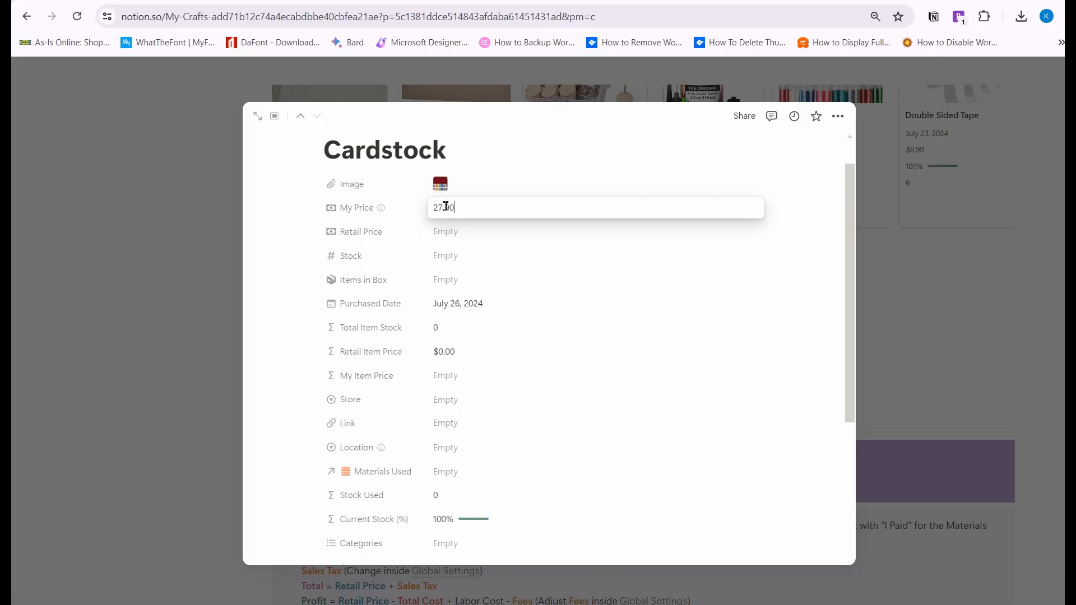
click(449, 232)
click(450, 231)
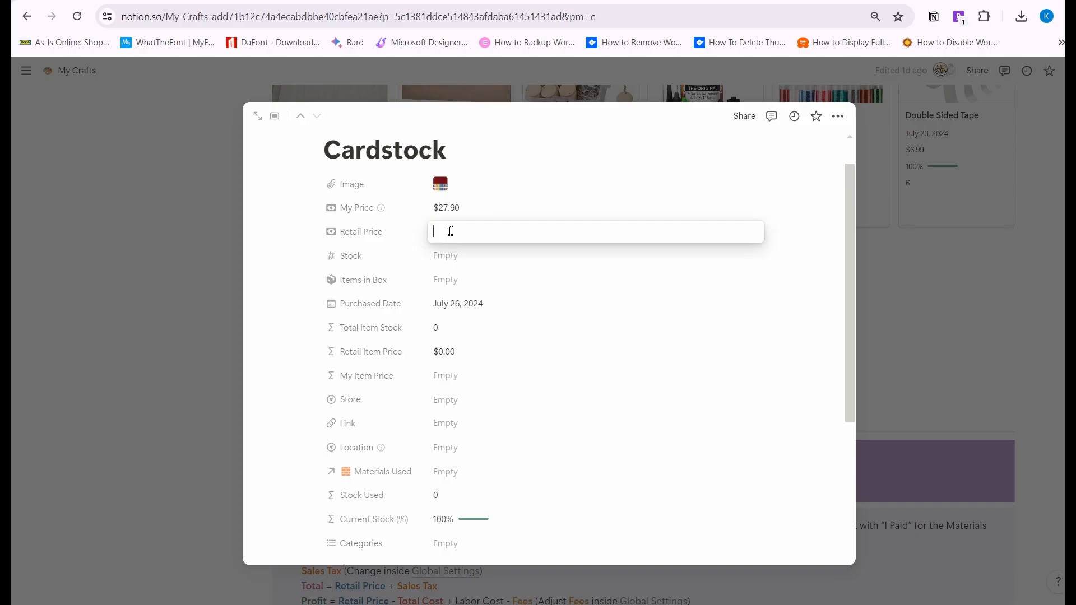
text(27.90)
key(Return)
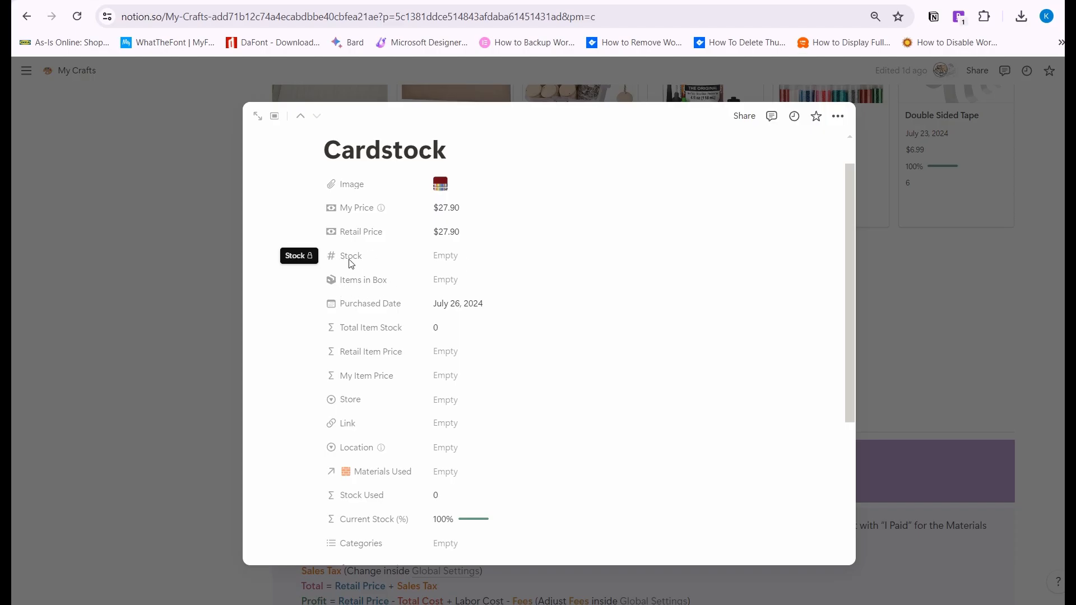
Check the sheet count in the Amazon cardstock listing's title and set the Cardstock item's Stock to 1
click(271, 2)
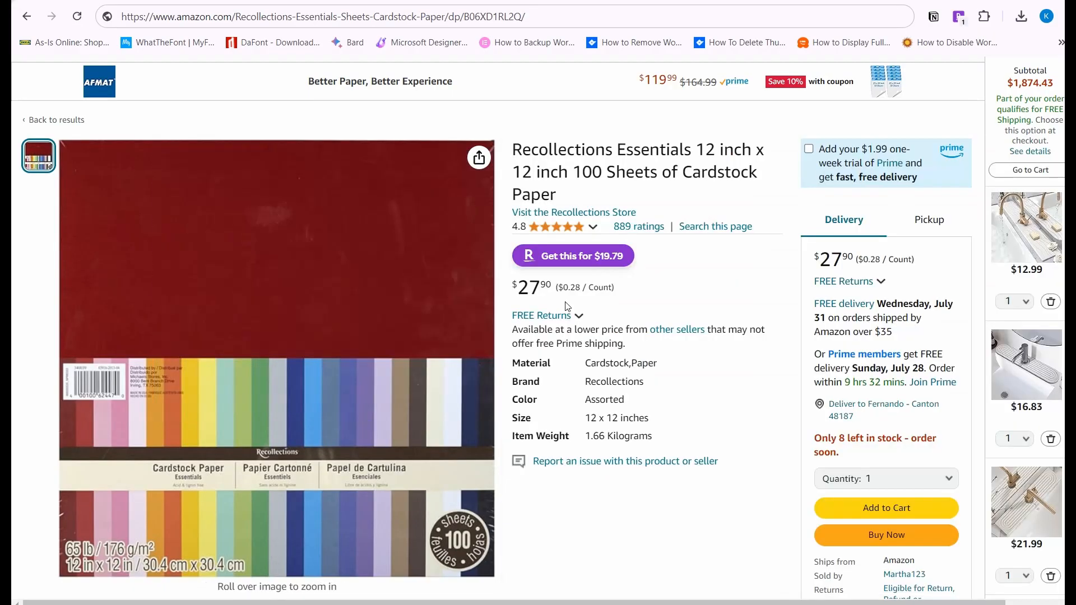
scroll(580, 325, down, 1)
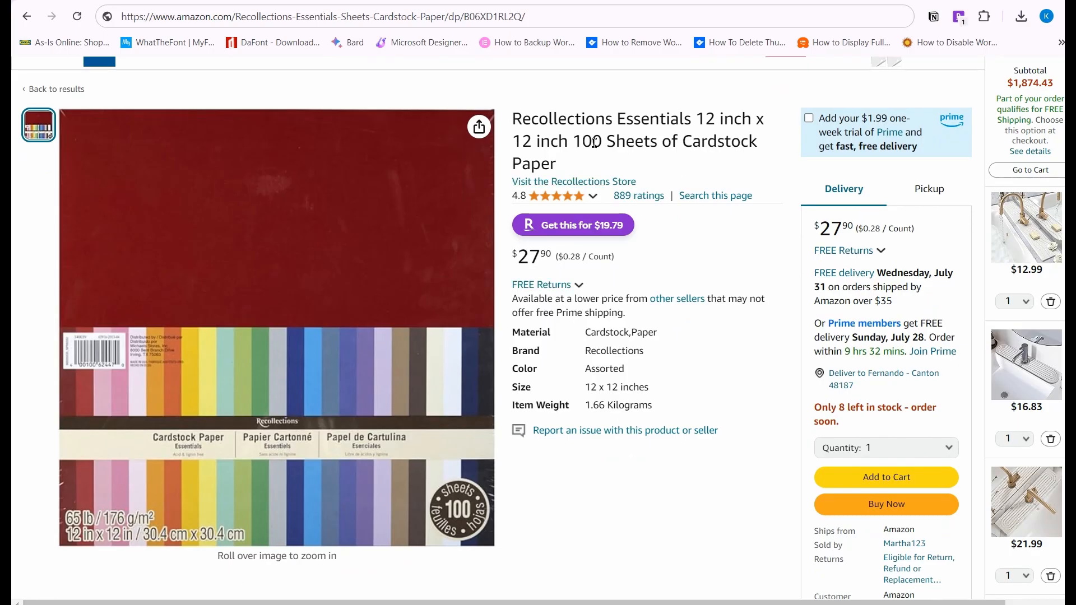
drag(575, 140, 663, 141)
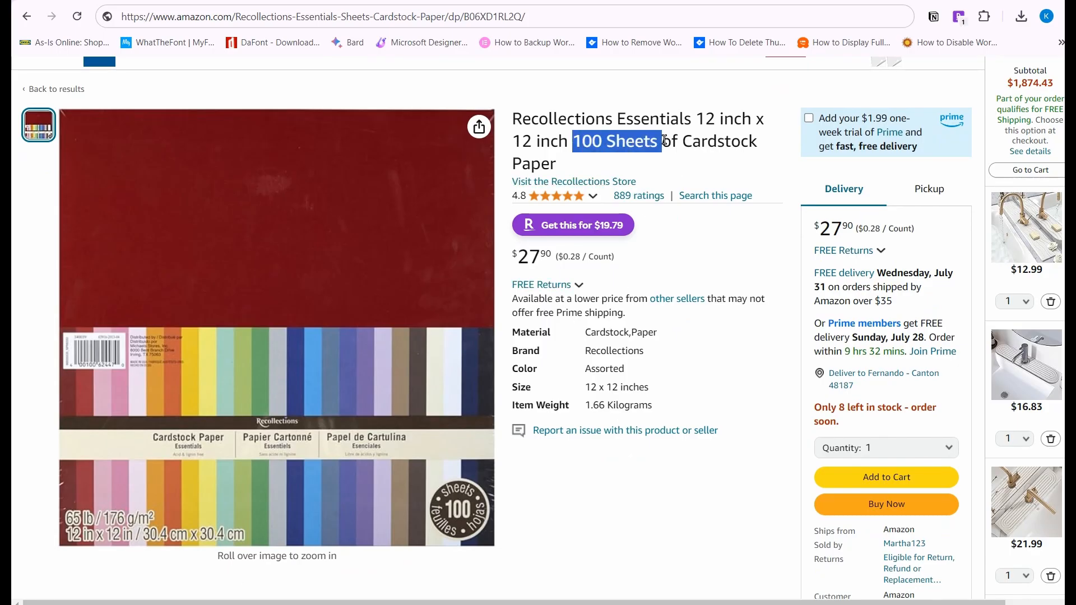
key(ctrl+Tab)
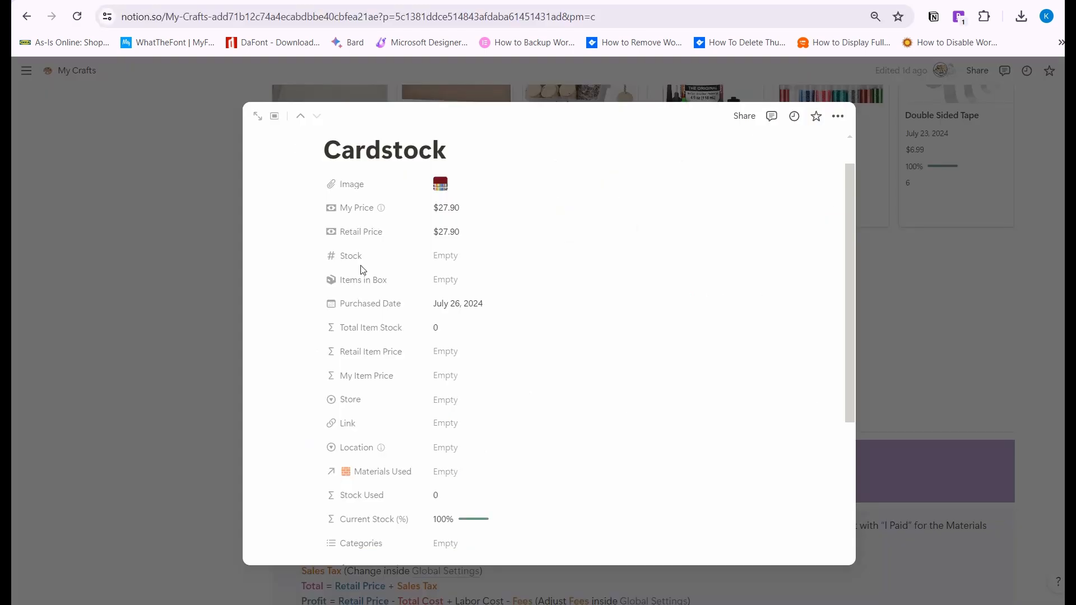
click(435, 262)
text(1)
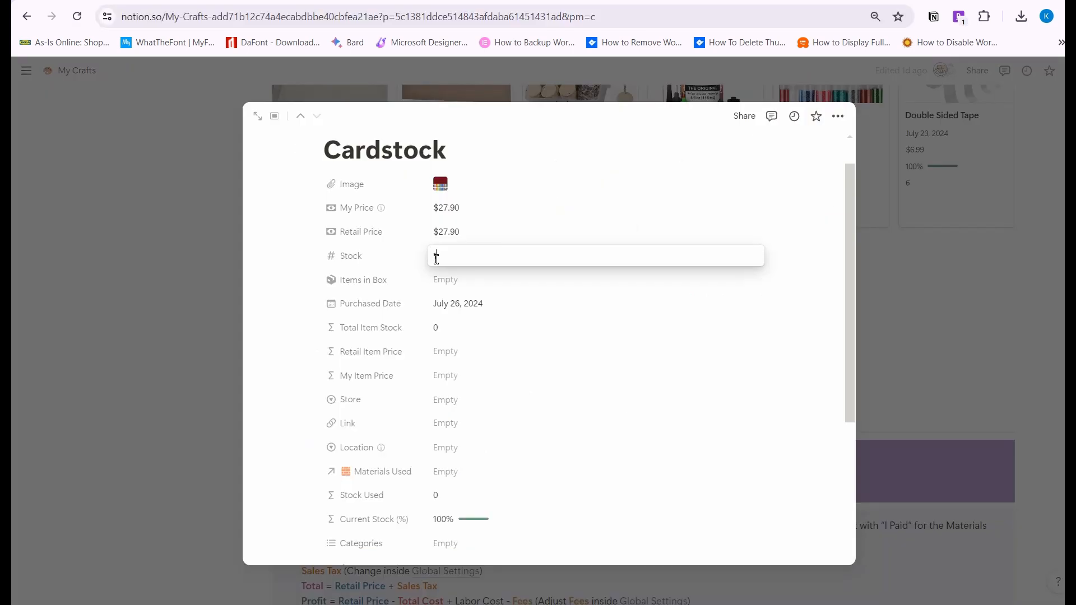
Confirm the Stock value and set the Cardstock item's Items in Box to 100
key(Return)
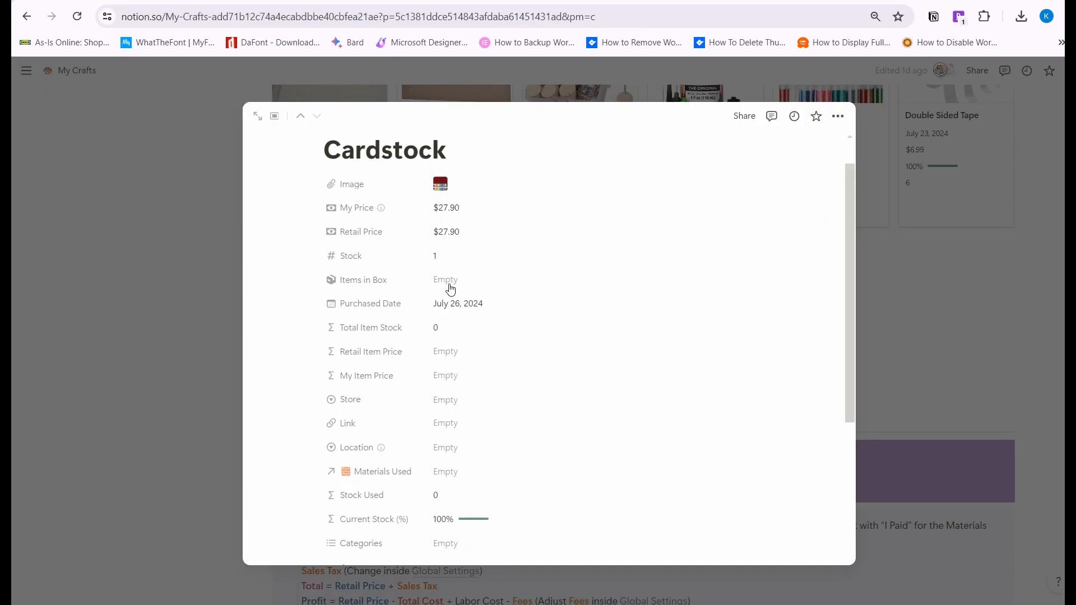
click(451, 286)
text(100)
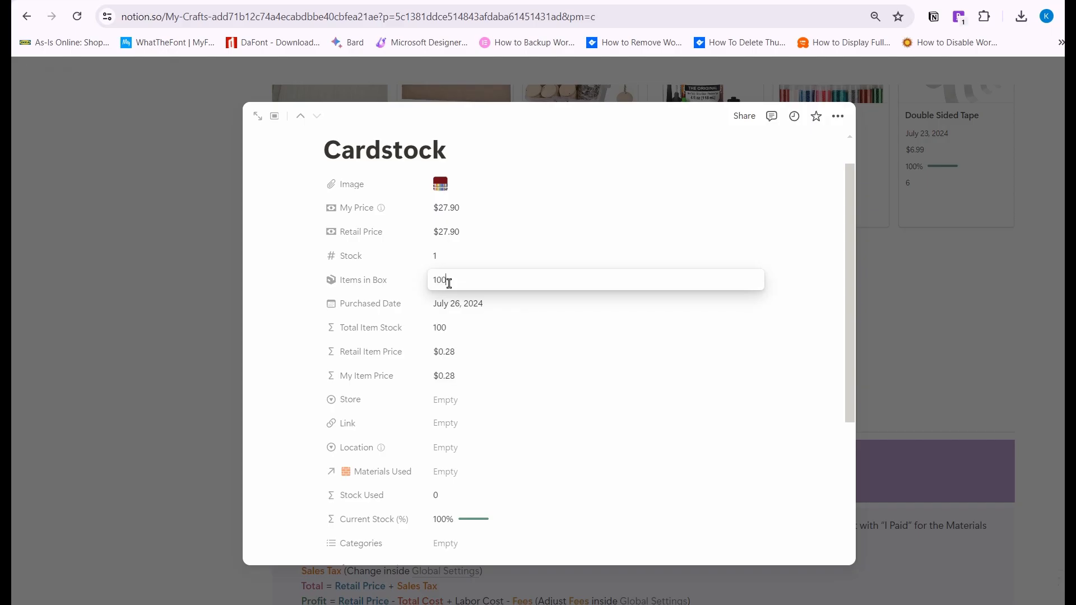
key(Return)
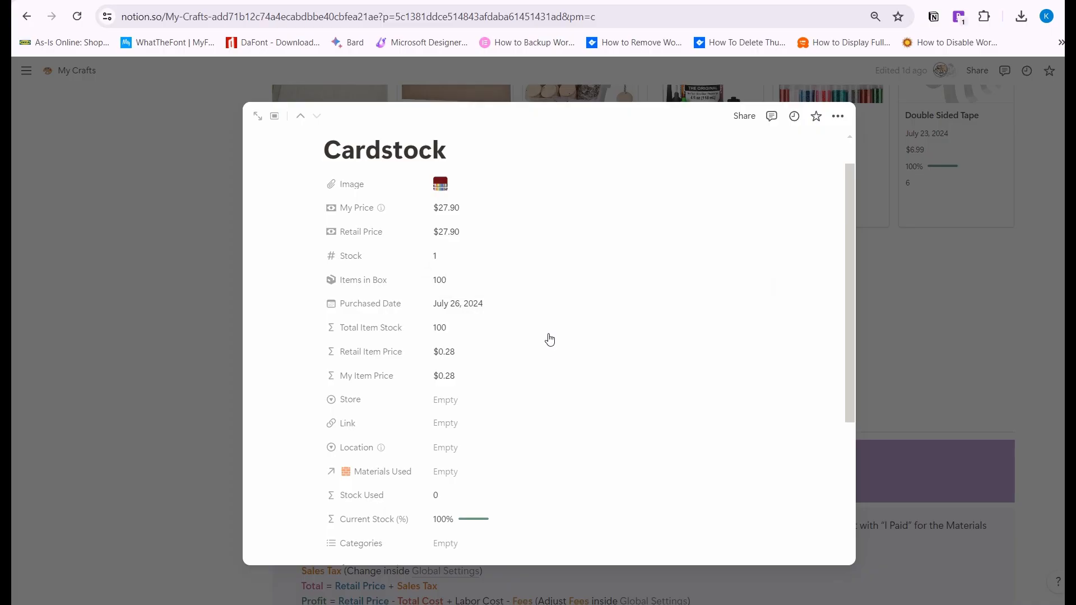
Set the Cardstock item's Store to Amazon
scroll(547, 339, down, 1)
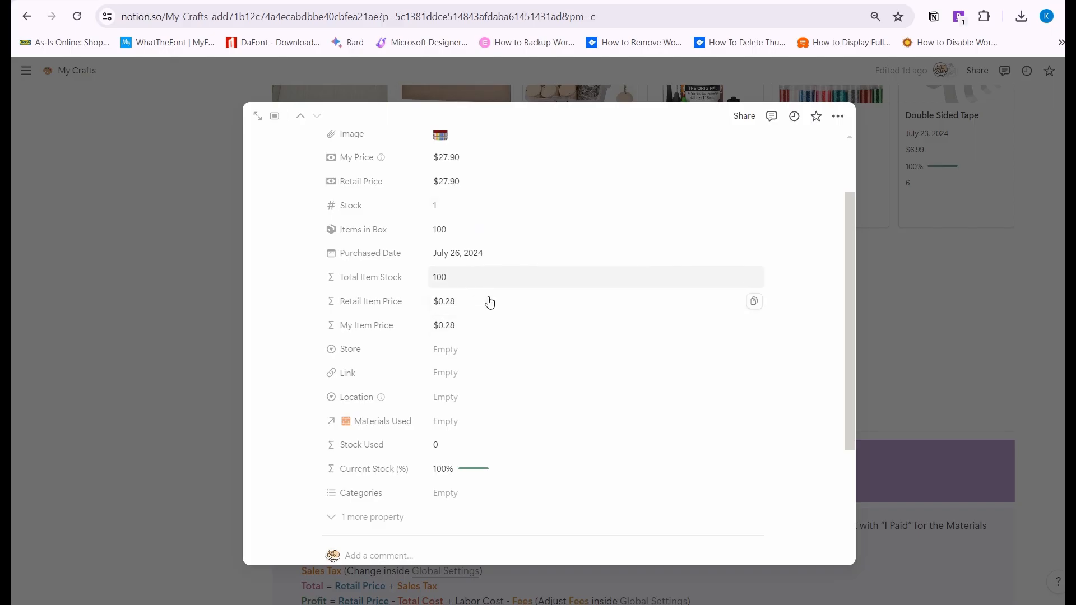
scroll(493, 318, down, 2)
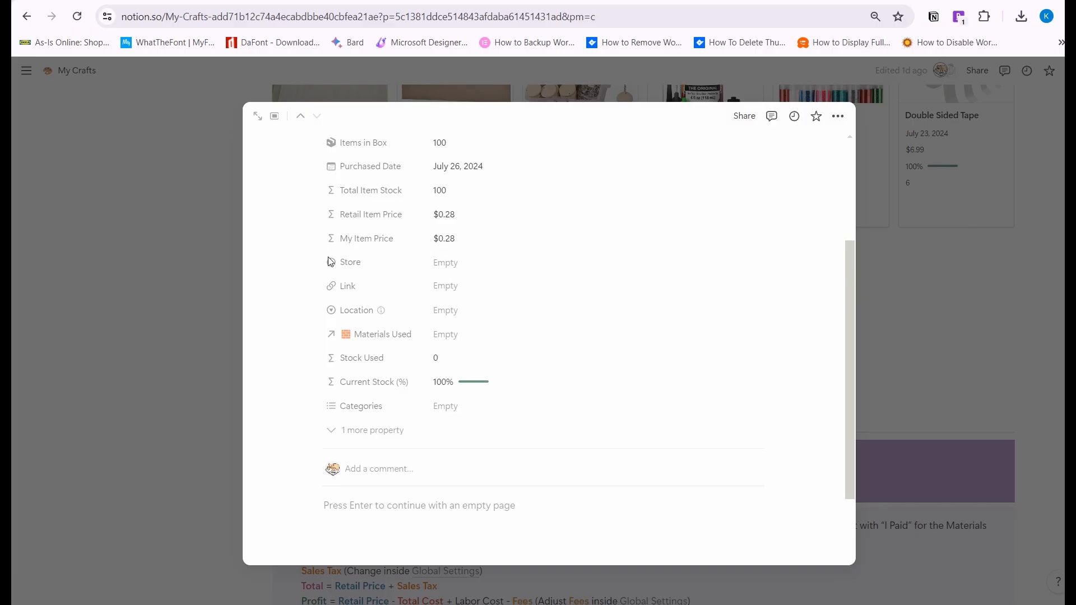
click(446, 263)
click(457, 304)
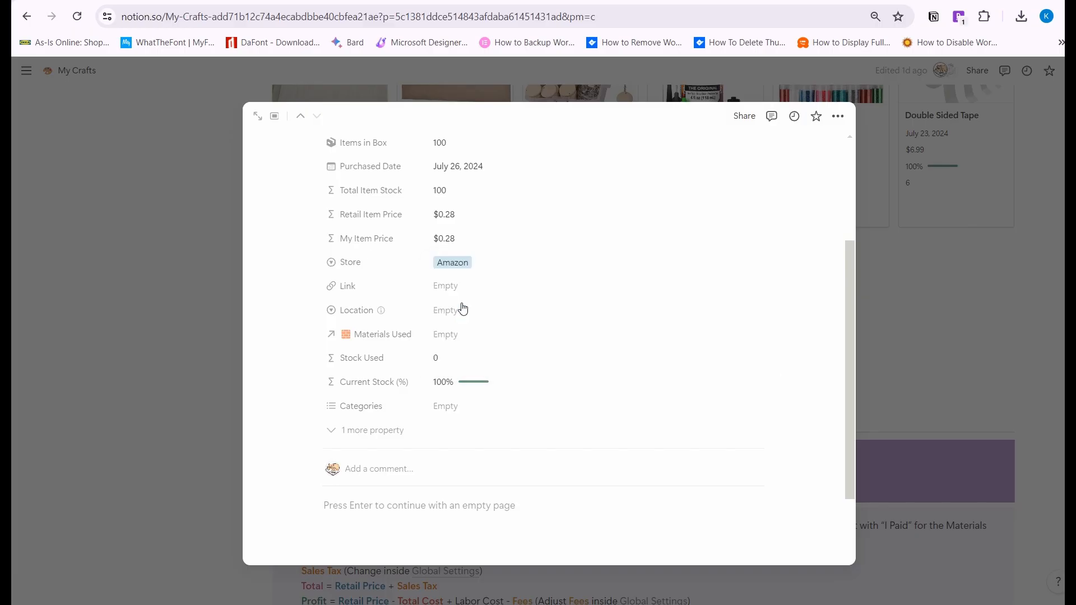
Copy the web address of the Amazon cardstock listing and paste it as the Cardstock item's Link
click(446, 286)
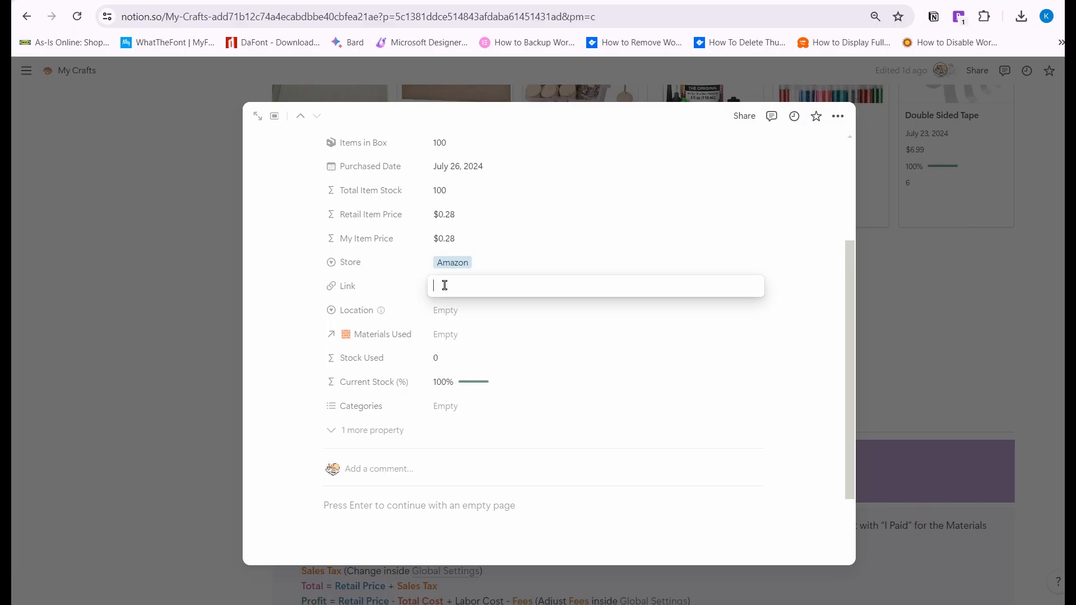
click(260, 1)
click(259, 18)
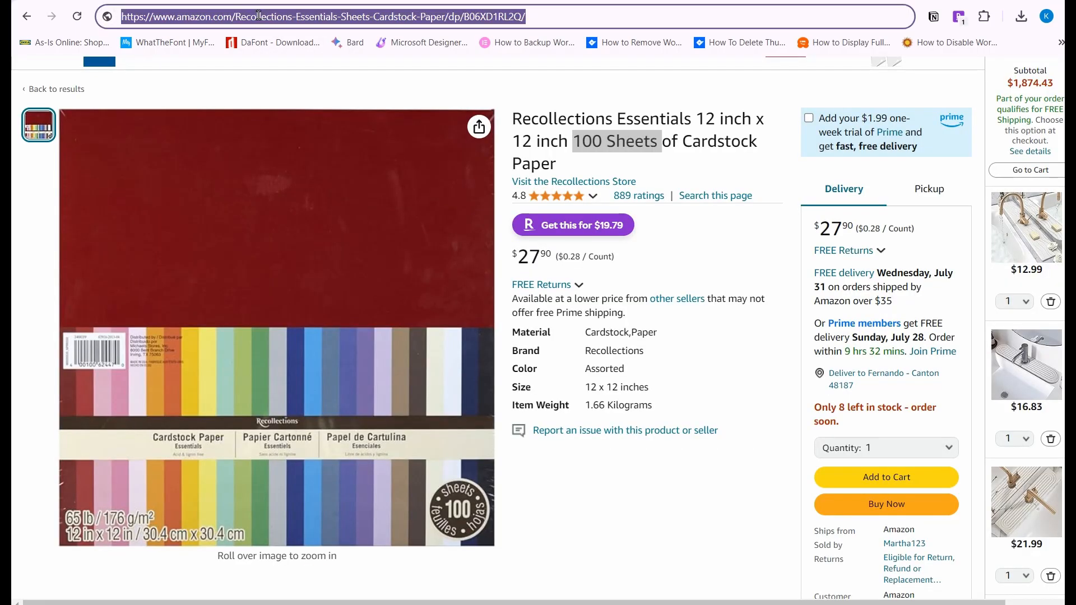
right_click(258, 17)
click(311, 146)
click(155, 1)
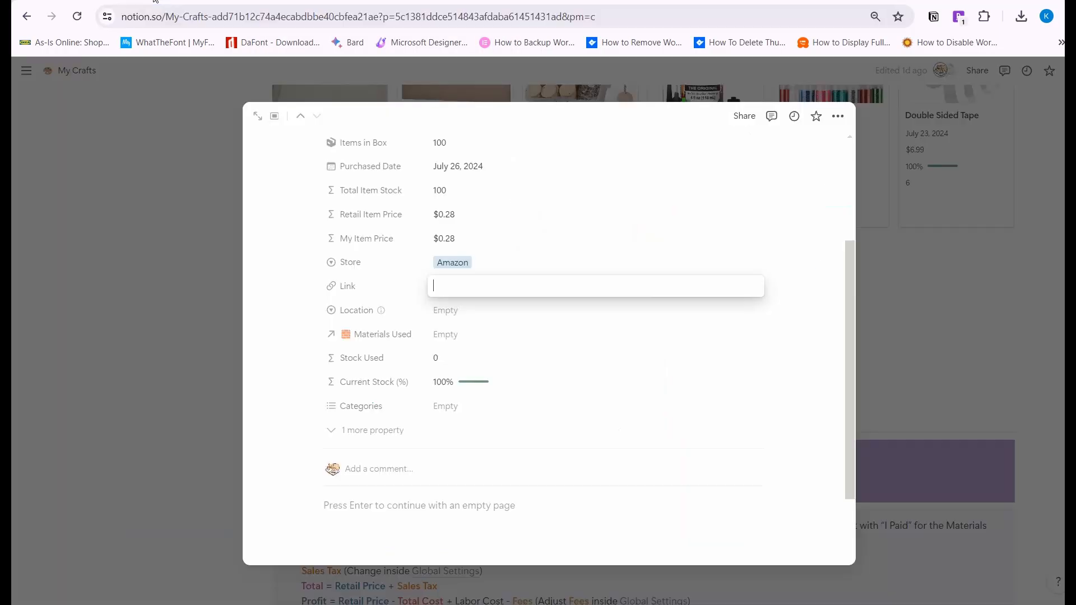
right_click(448, 284)
click(473, 421)
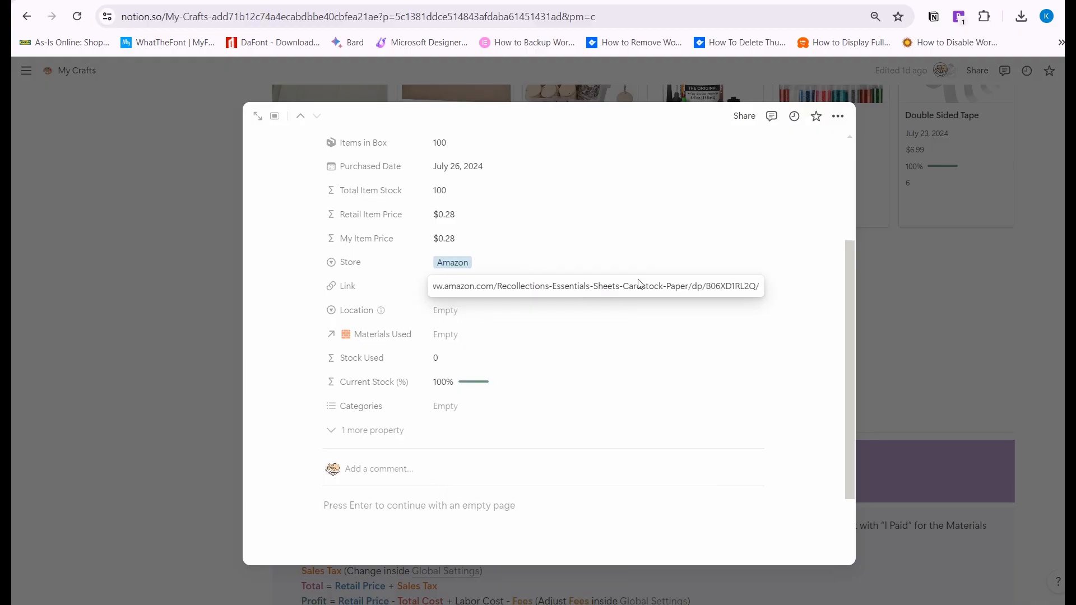
click(604, 228)
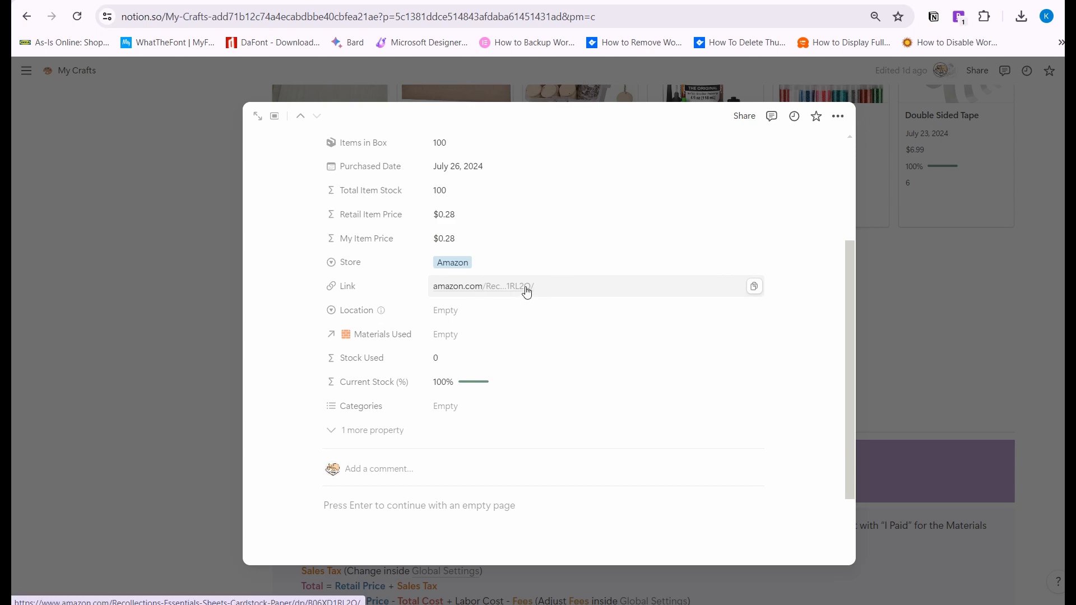
Set the Cardstock item's Location to Book Shelf and close the item page
scroll(527, 293, down, 3)
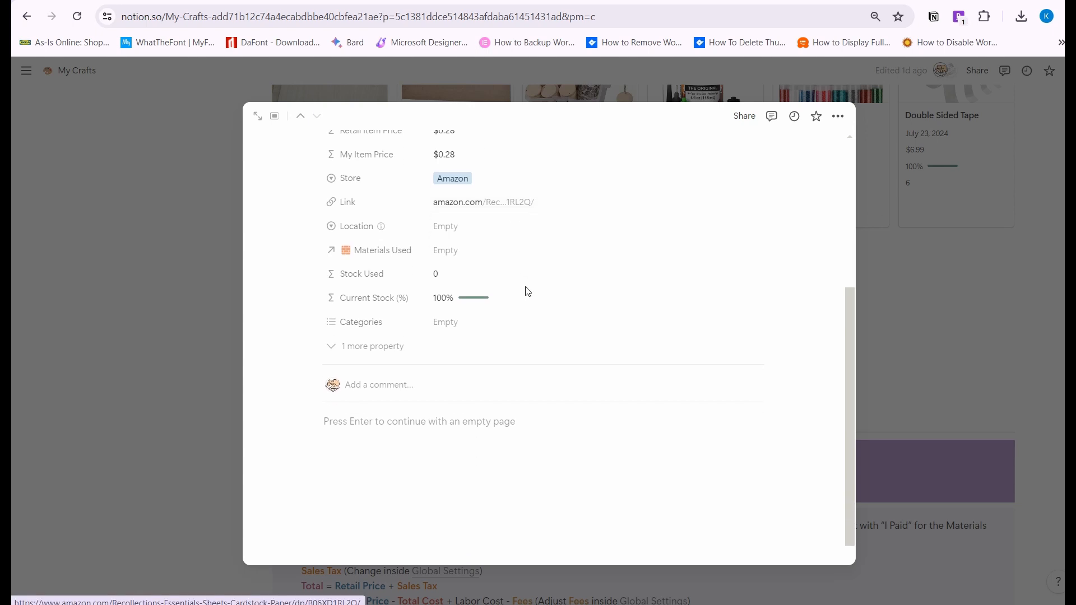
click(461, 226)
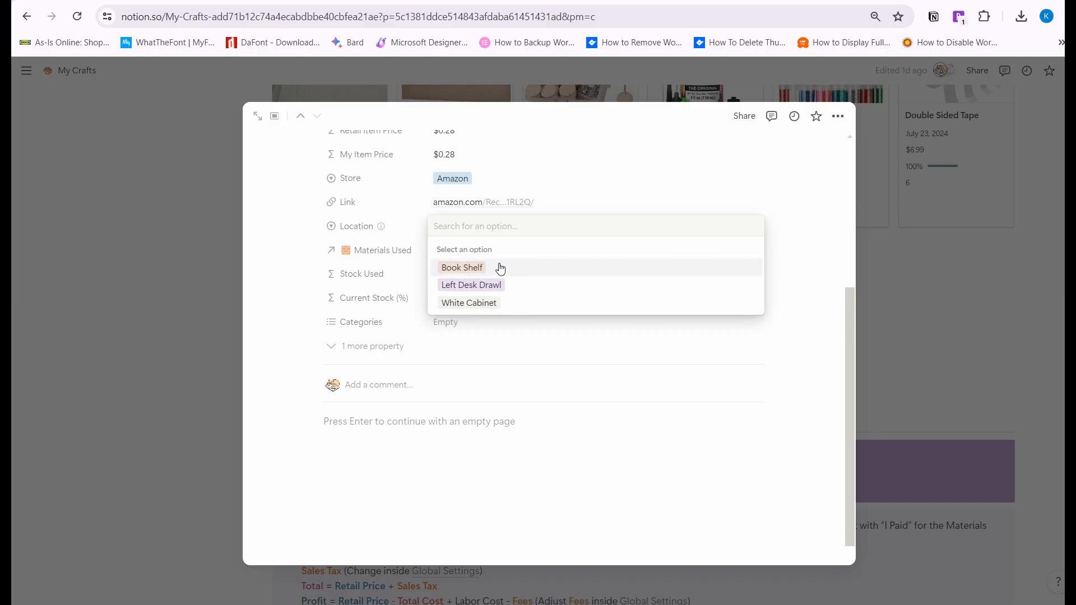
click(454, 272)
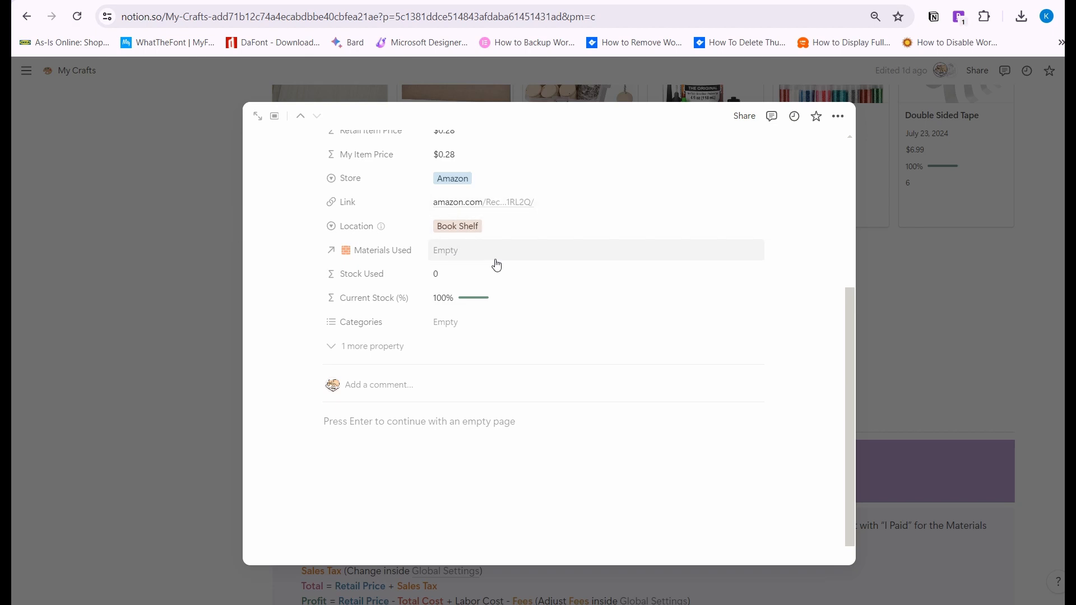
scroll(496, 264, down, 1)
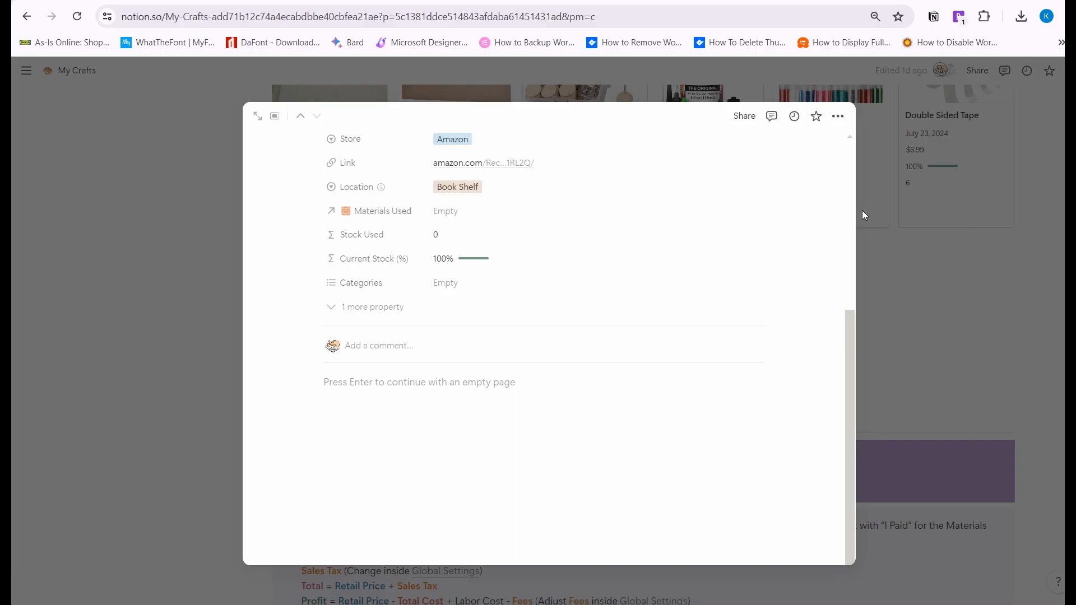
click(904, 292)
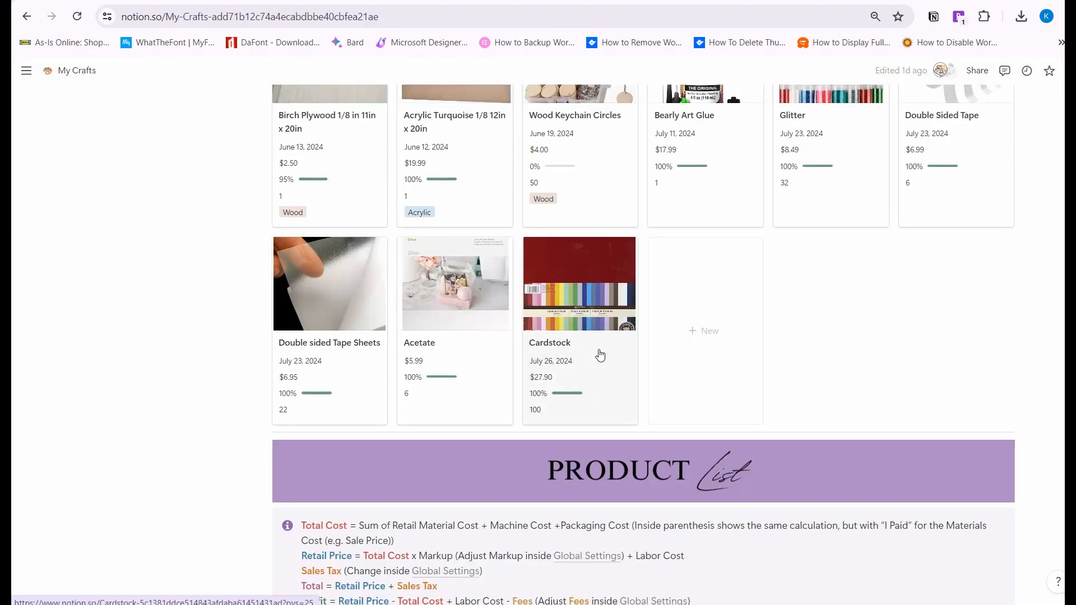
Add a new product to the Product List and name it Glitter Card
scroll(600, 355, down, 3)
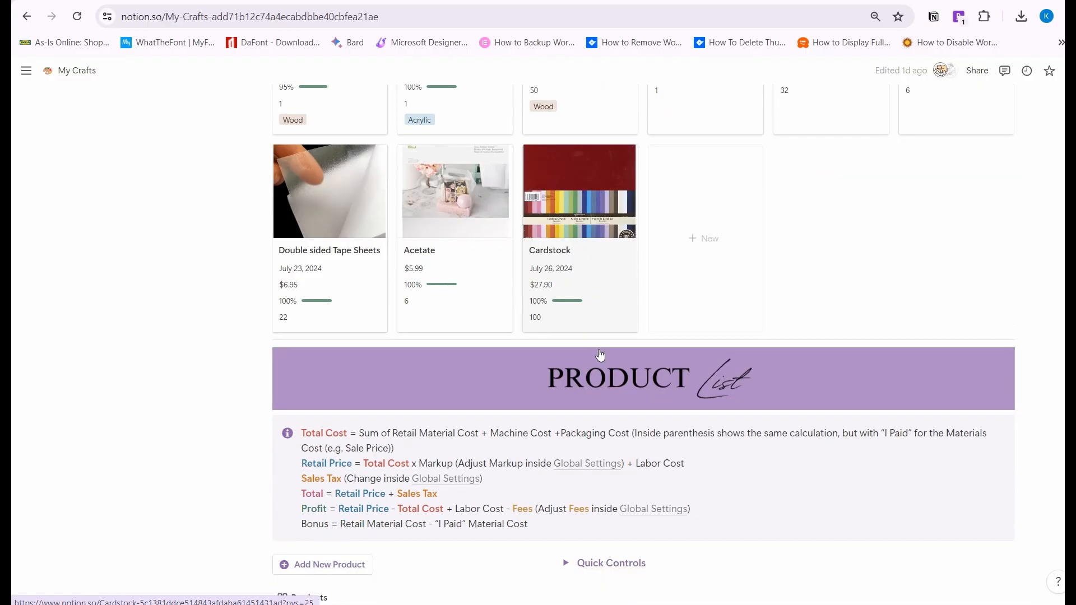
scroll(599, 349, down, 3)
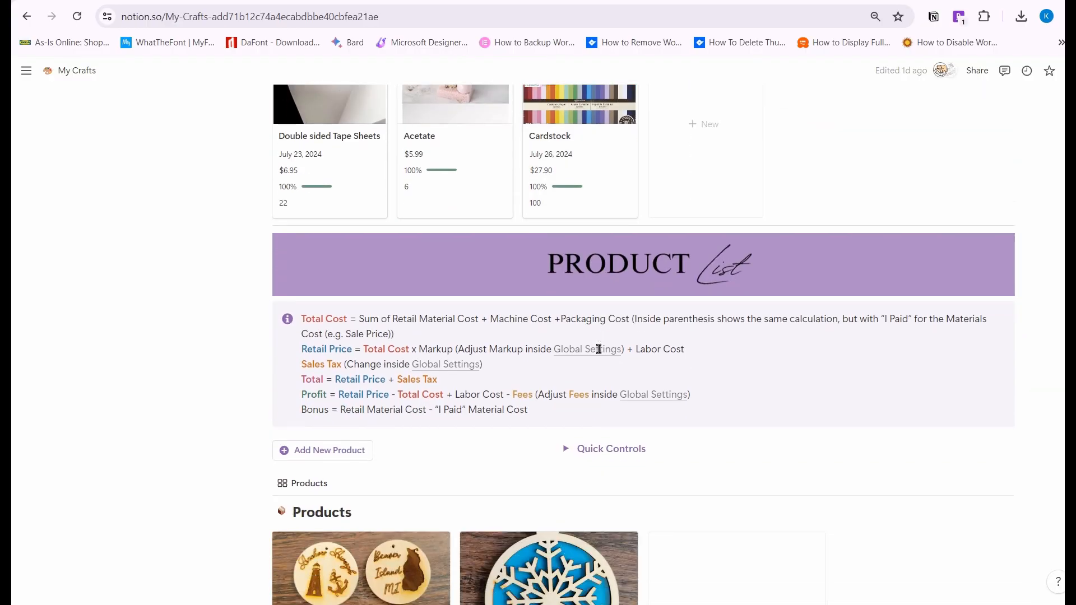
scroll(599, 349, down, 3)
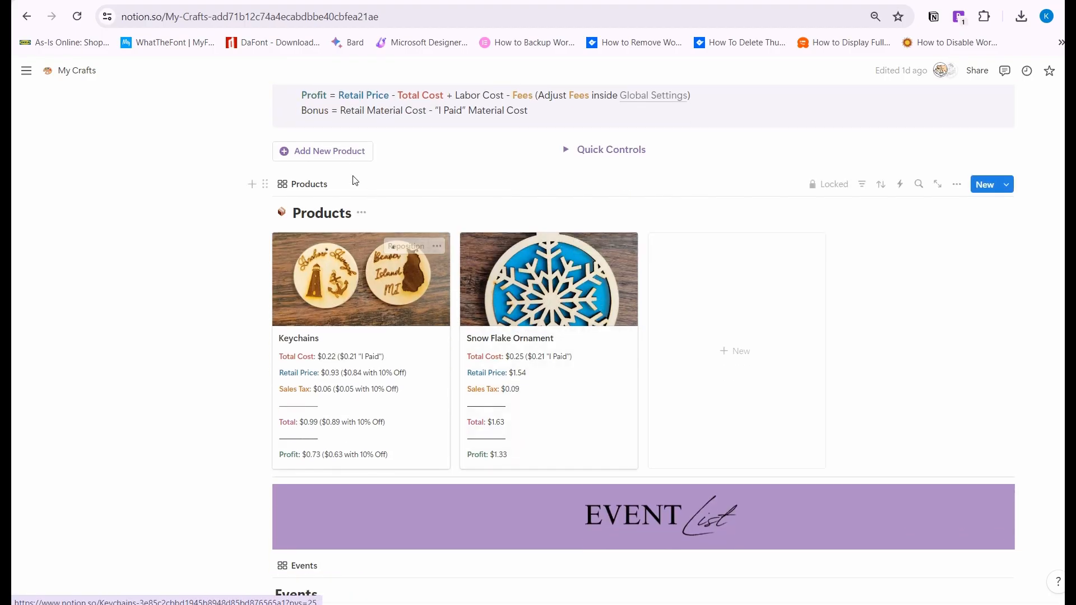
click(341, 152)
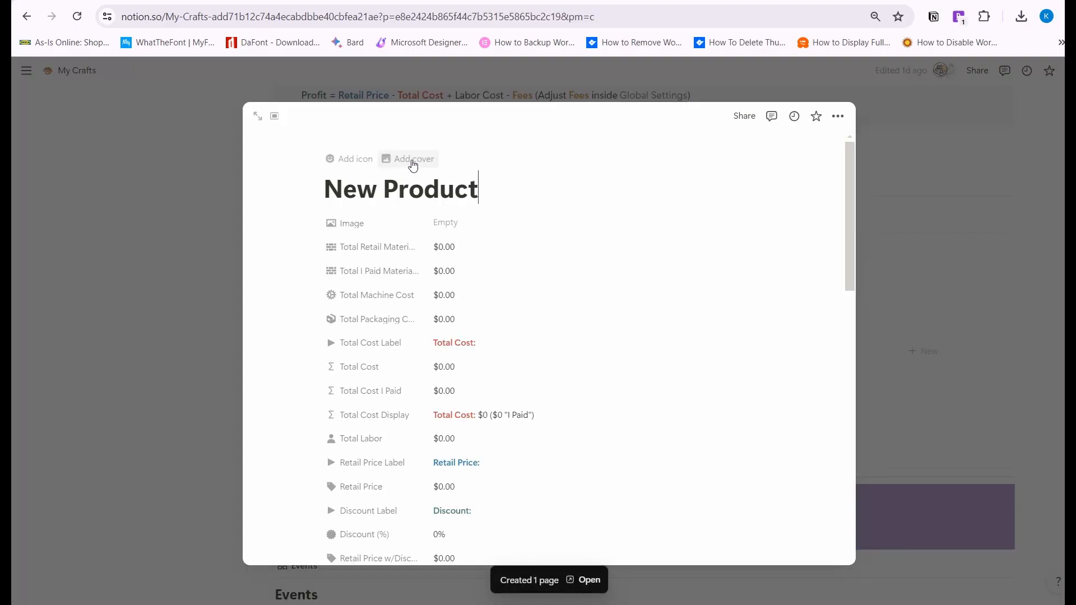
key(shift+Left)
key(shift+Left)
drag(352, 179, 253, 175)
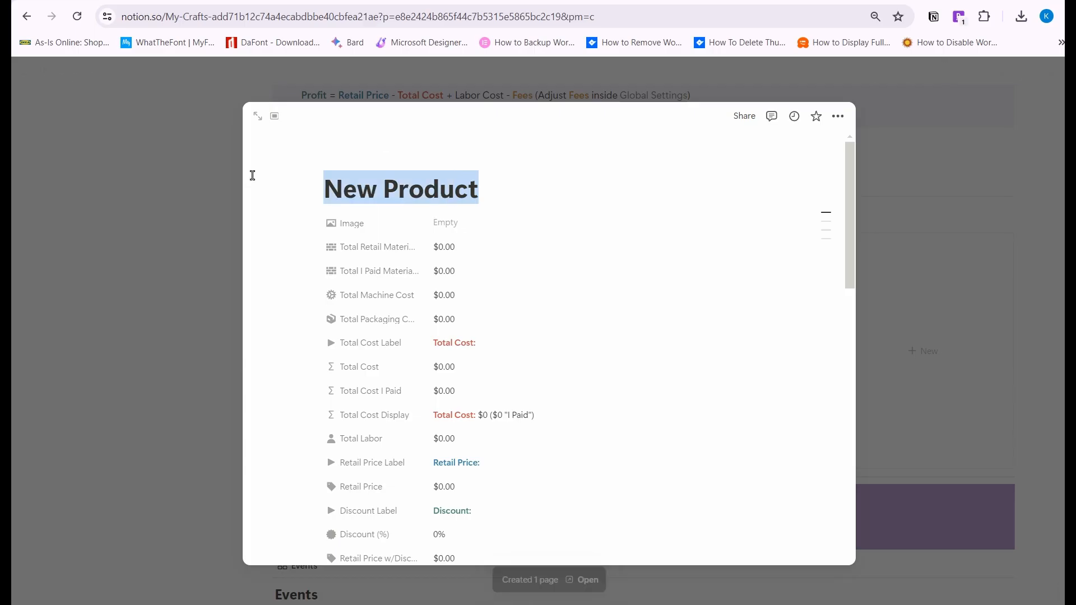
text(Glit)
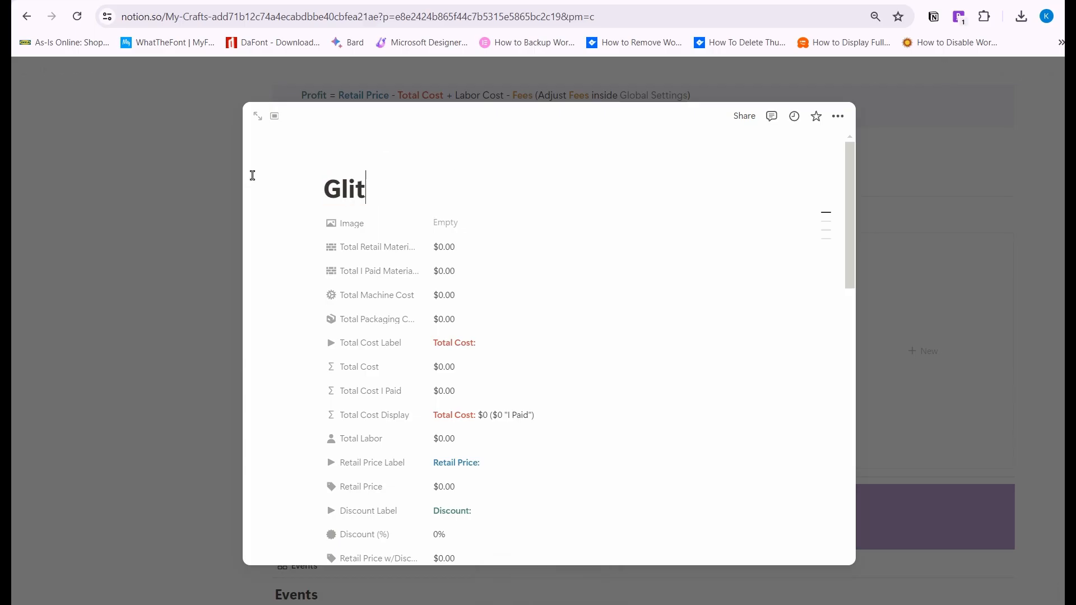
text(ter Card)
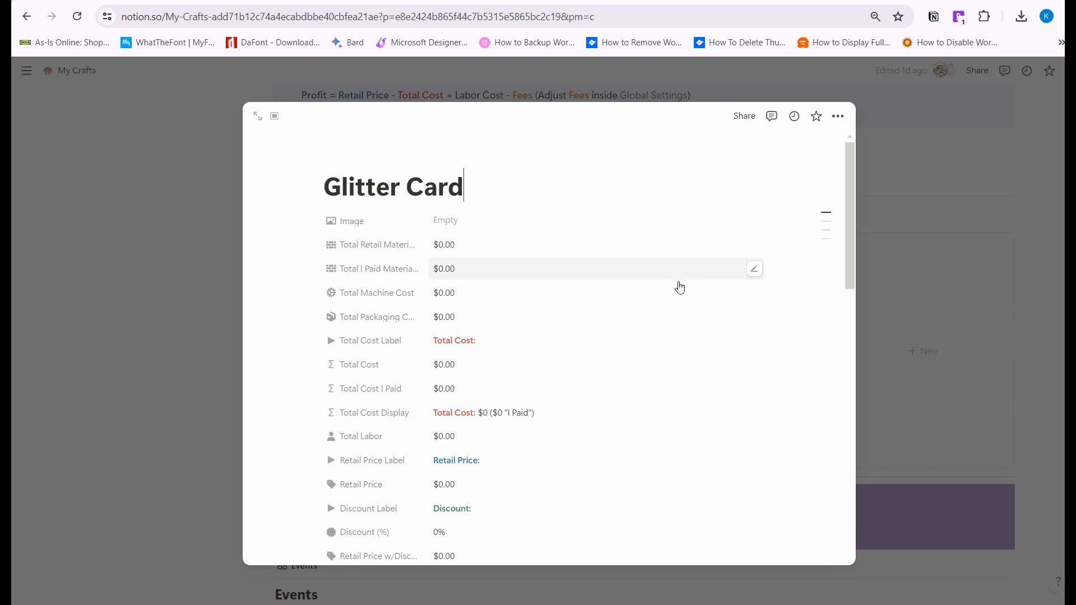
Expand the Glitter Card page's Materials section and add a new material plus a blank second row to Materials Used
scroll(678, 287, down, 1)
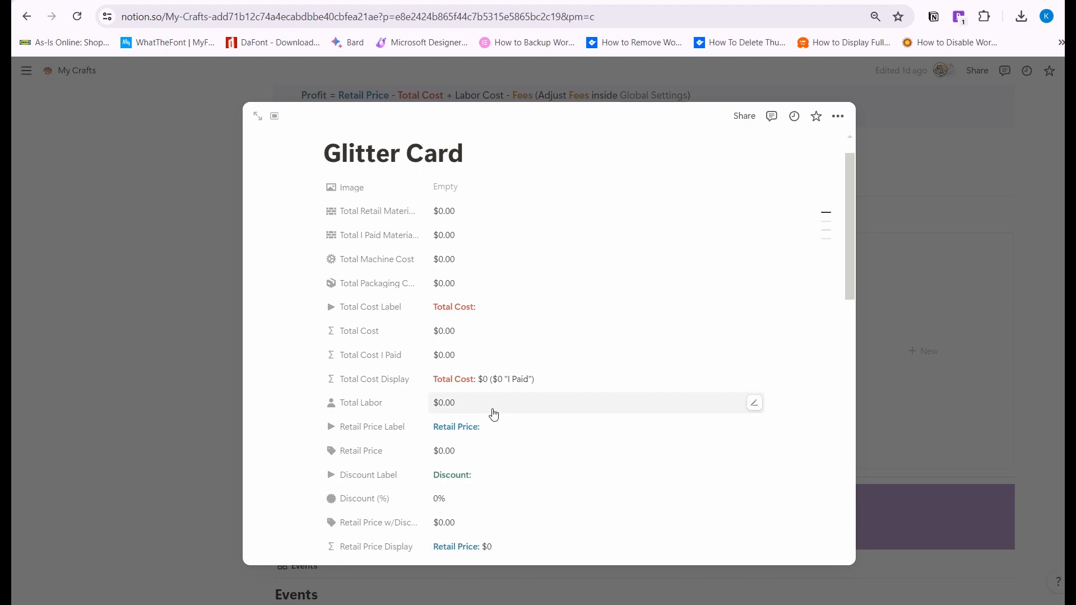
scroll(495, 415, down, 8)
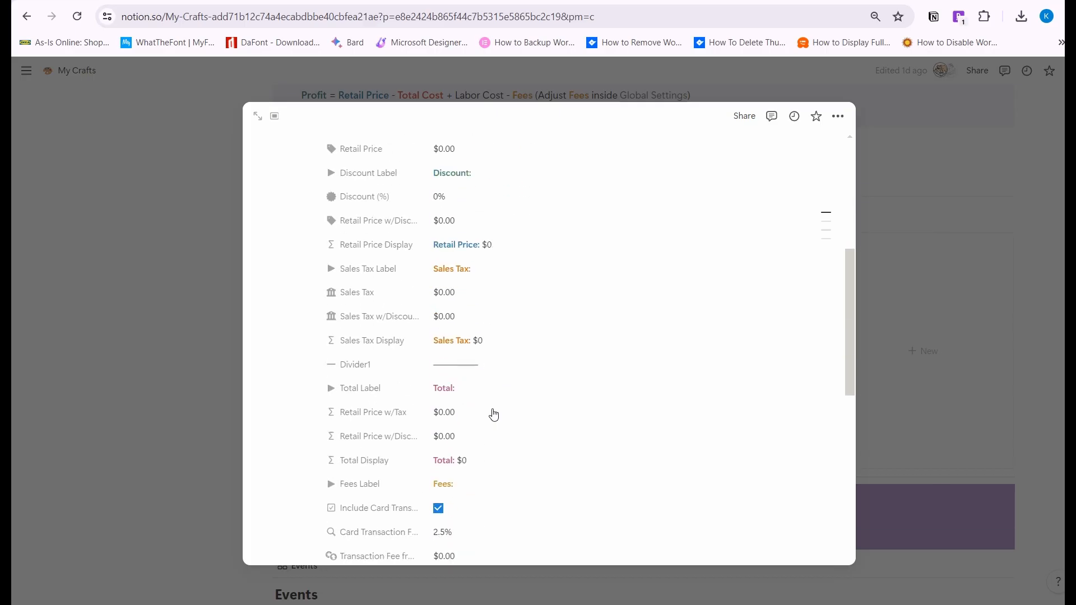
scroll(517, 277, down, 2)
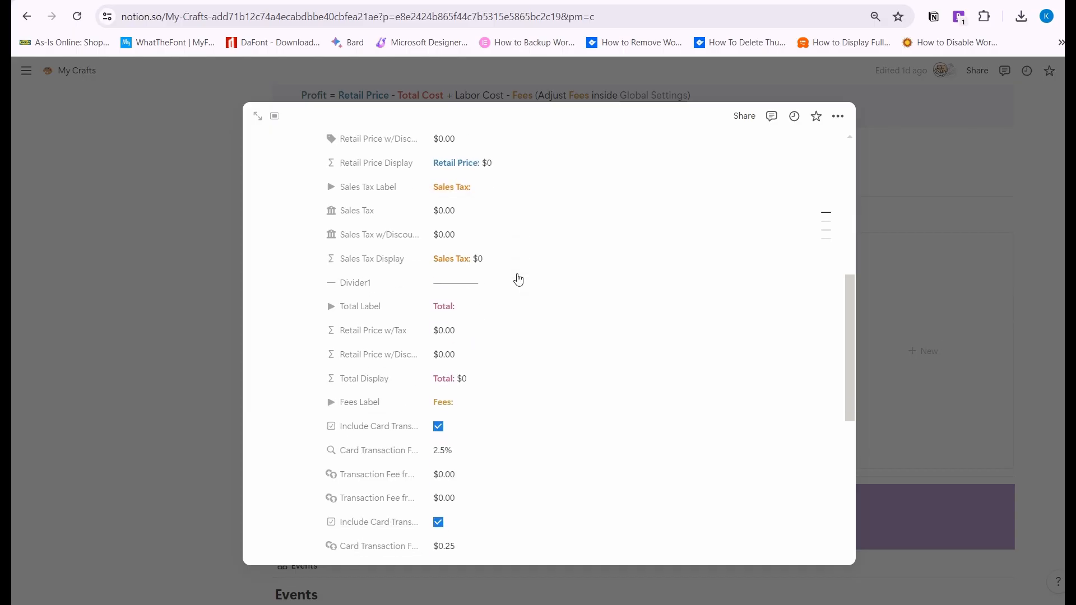
scroll(519, 279, down, 1)
scroll(519, 279, down, 4)
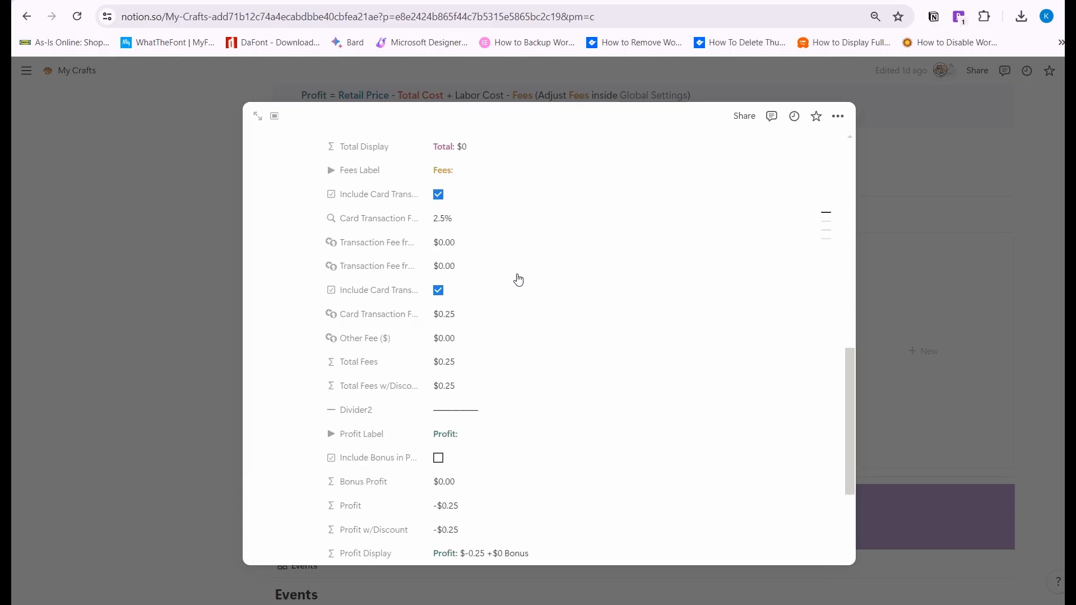
scroll(519, 279, down, 5)
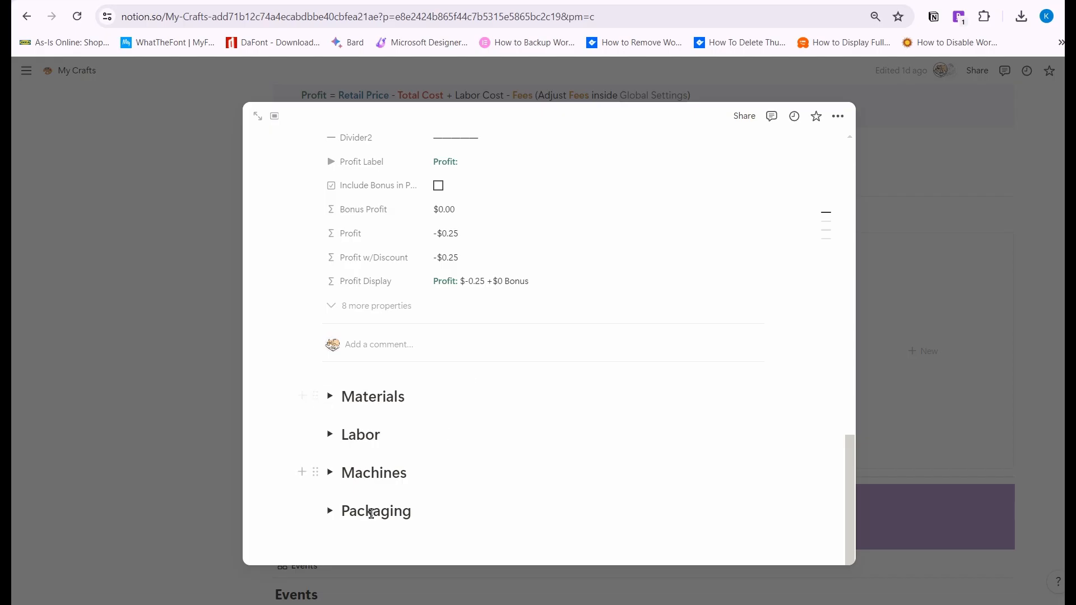
click(329, 397)
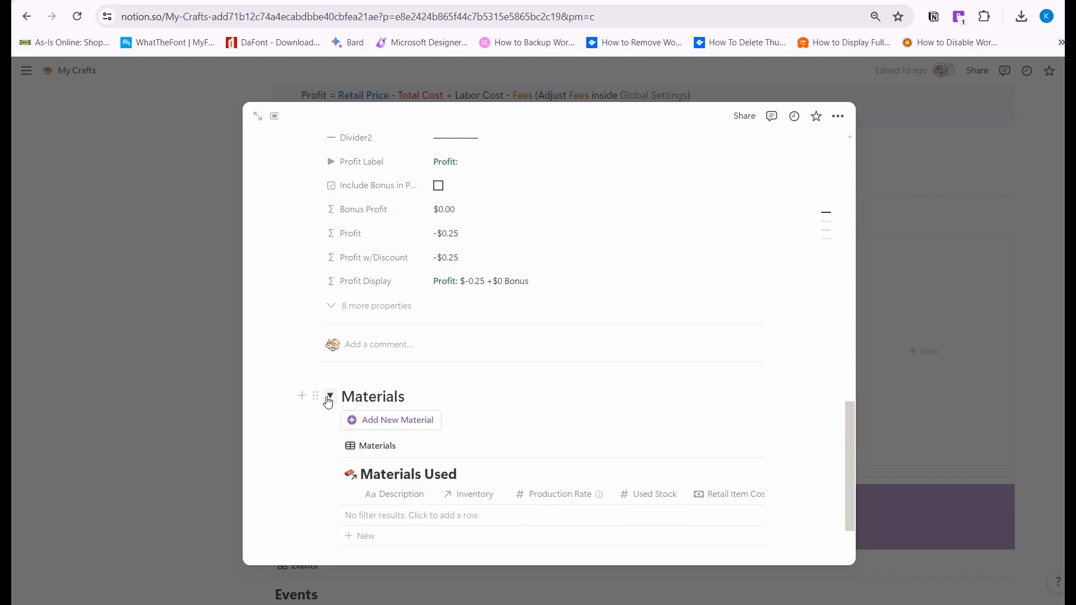
scroll(530, 383, down, 1)
scroll(530, 383, down, 3)
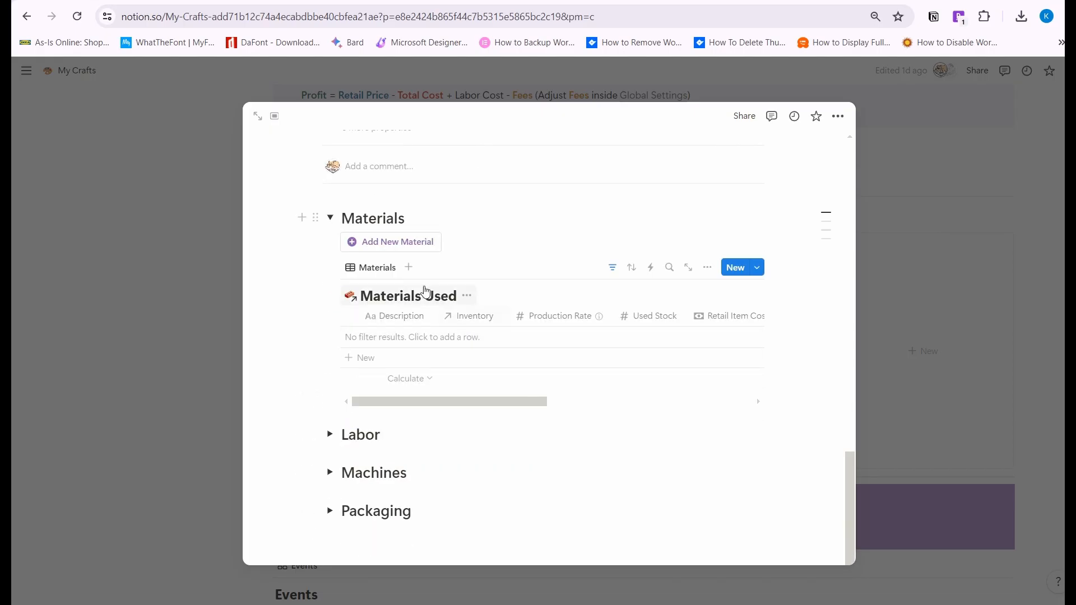
click(405, 247)
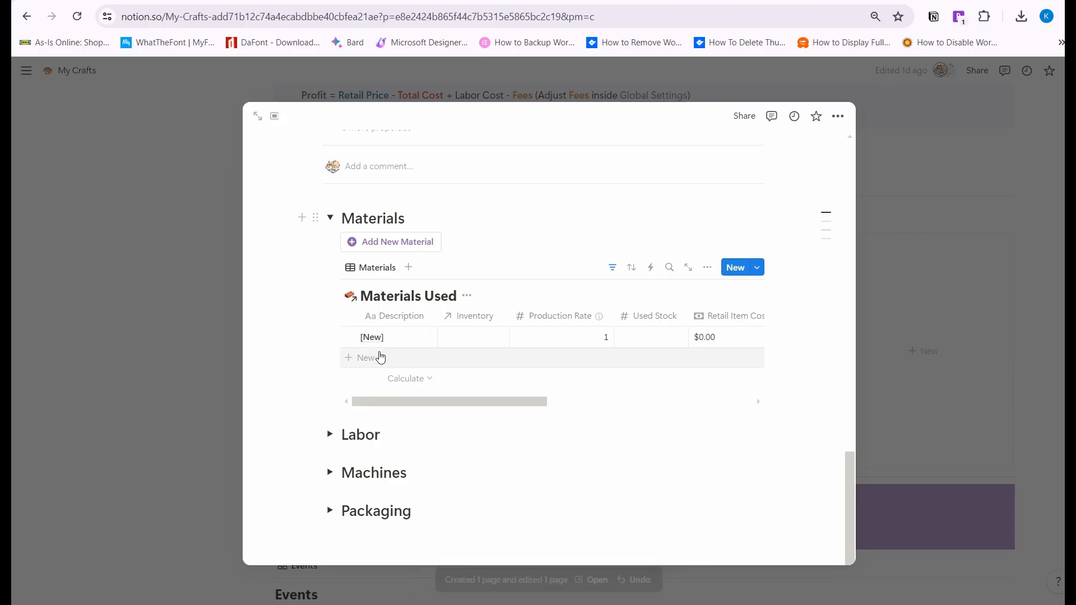
click(378, 357)
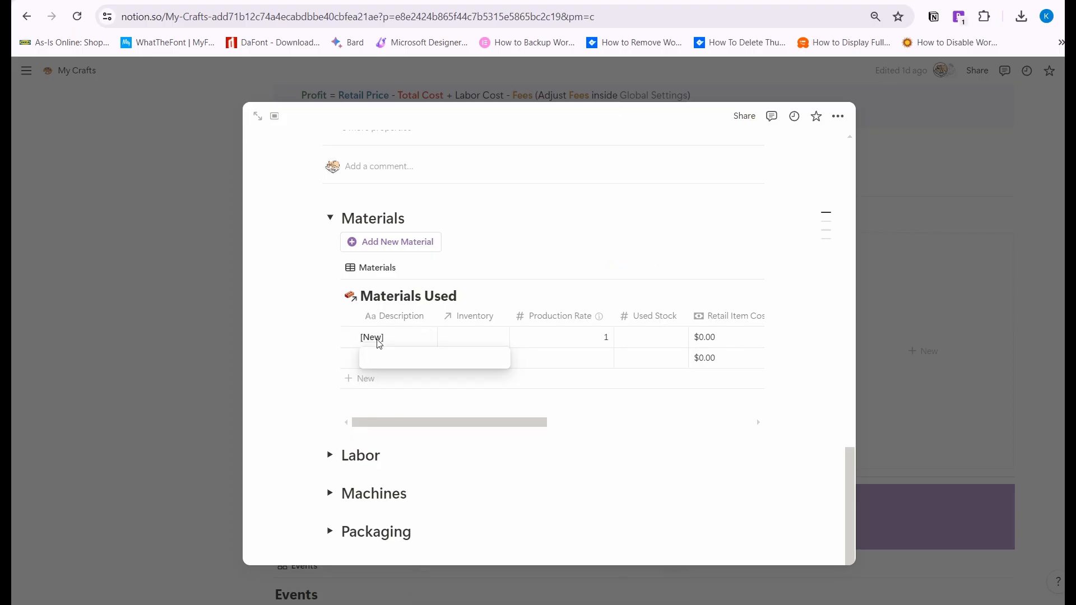
key(Escape)
Change the description of the first material in the Materials Used table to Cardstock
click(379, 339)
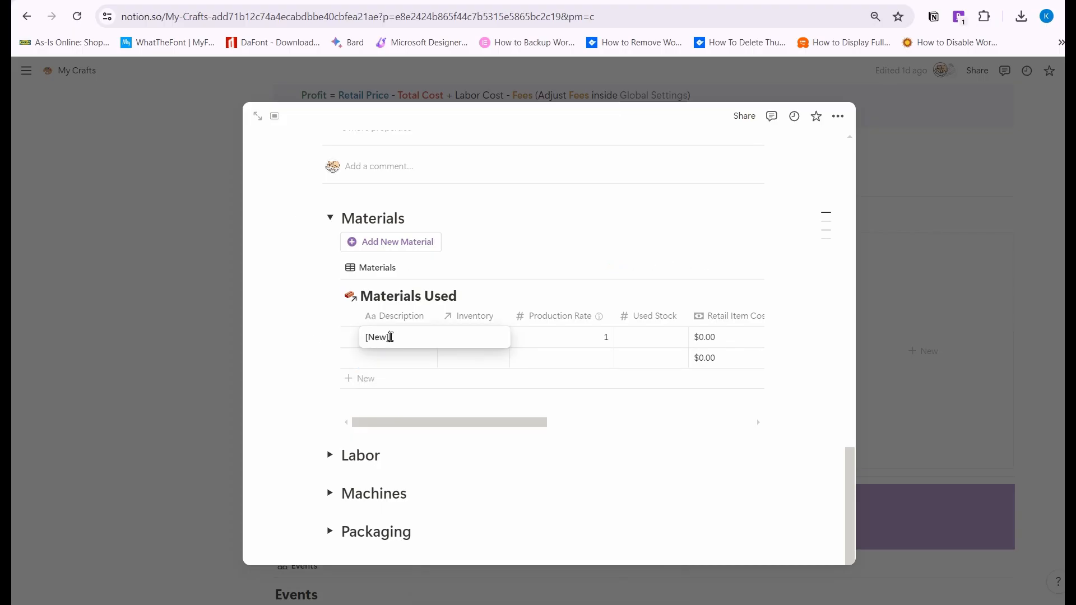
key(ctrl+a)
text(C)
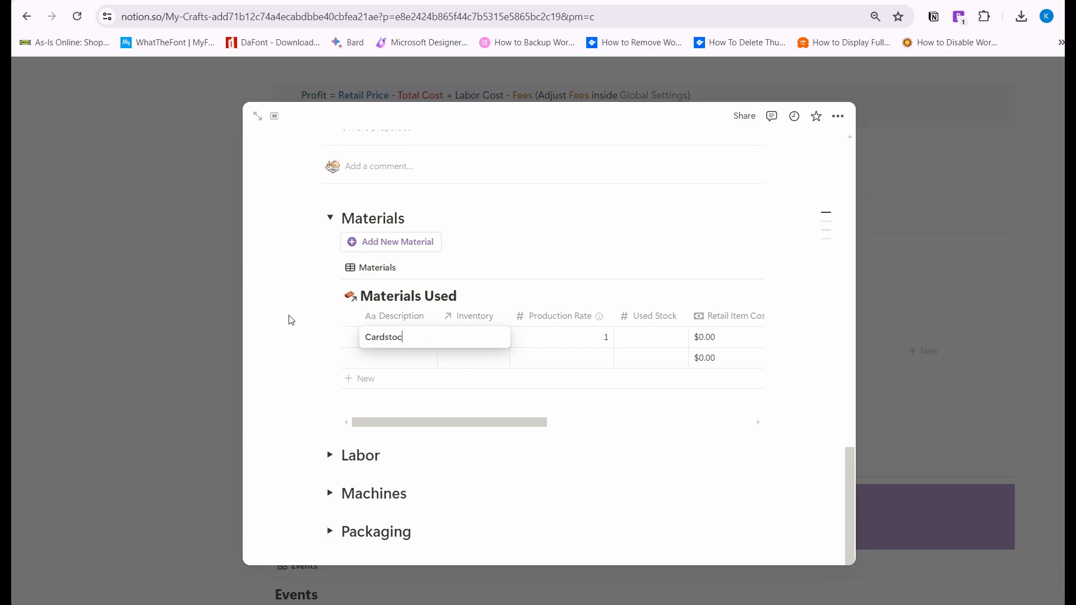
text(ardstock)
key(Escape)
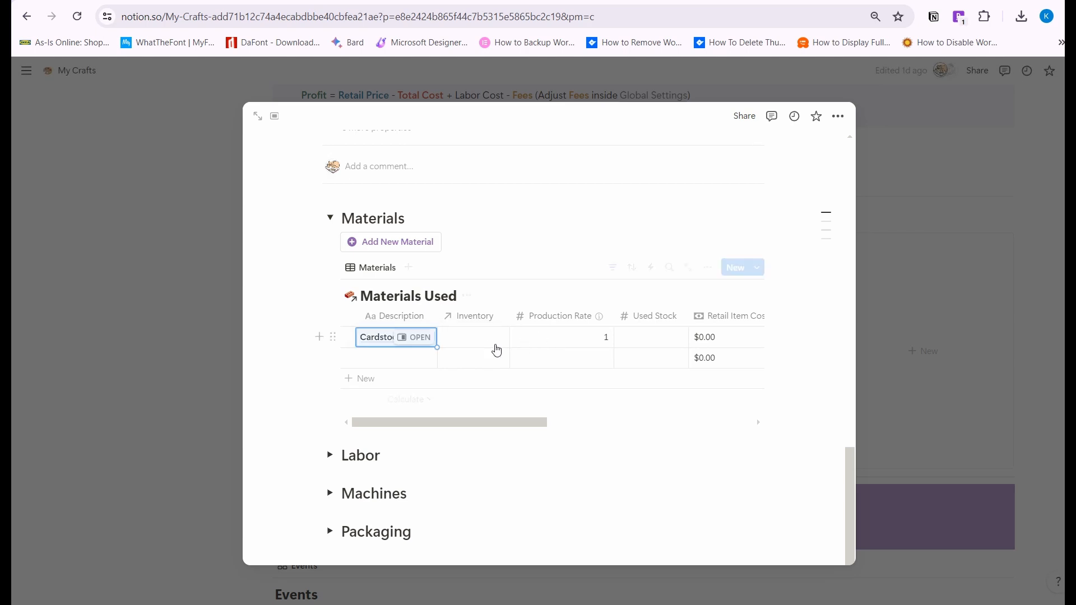
Link the Cardstock row in Materials Used to the Cardstock inventory item and set its Used Stock to 1
click(489, 345)
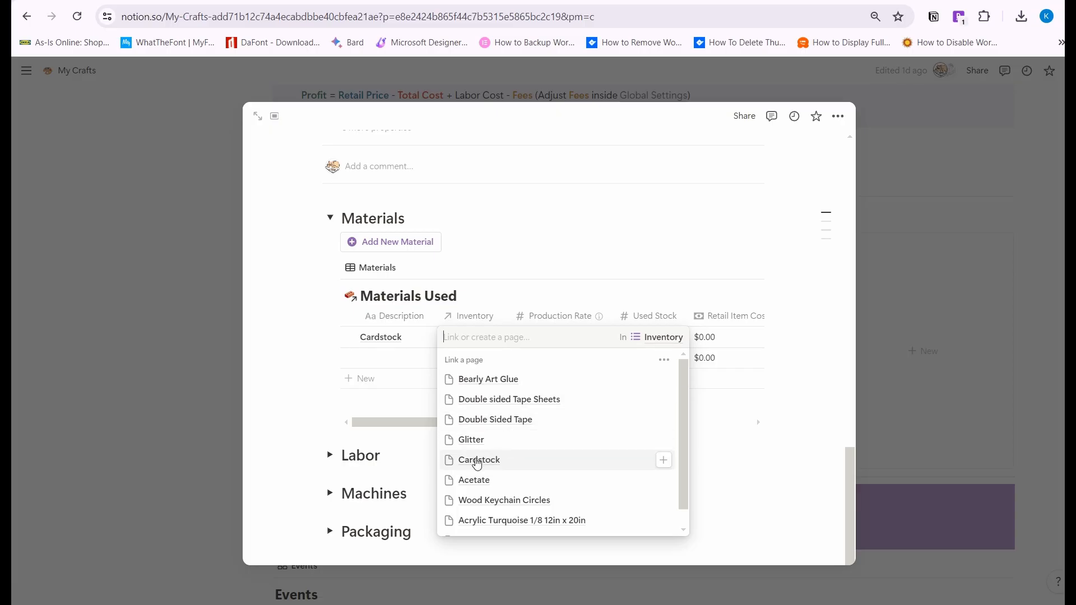
click(478, 461)
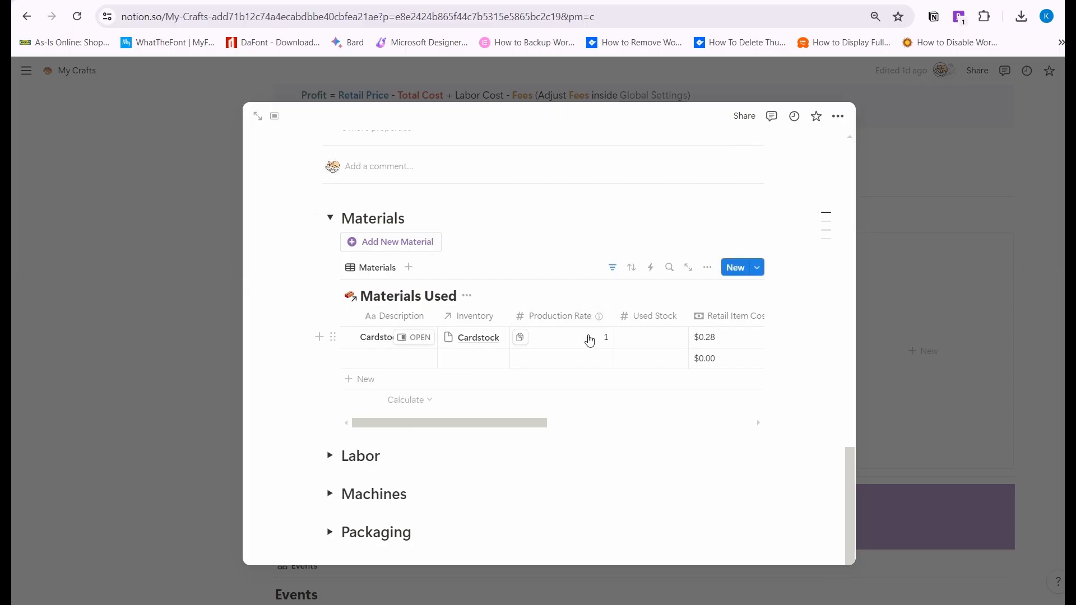
mouse_move(600, 321)
click(642, 335)
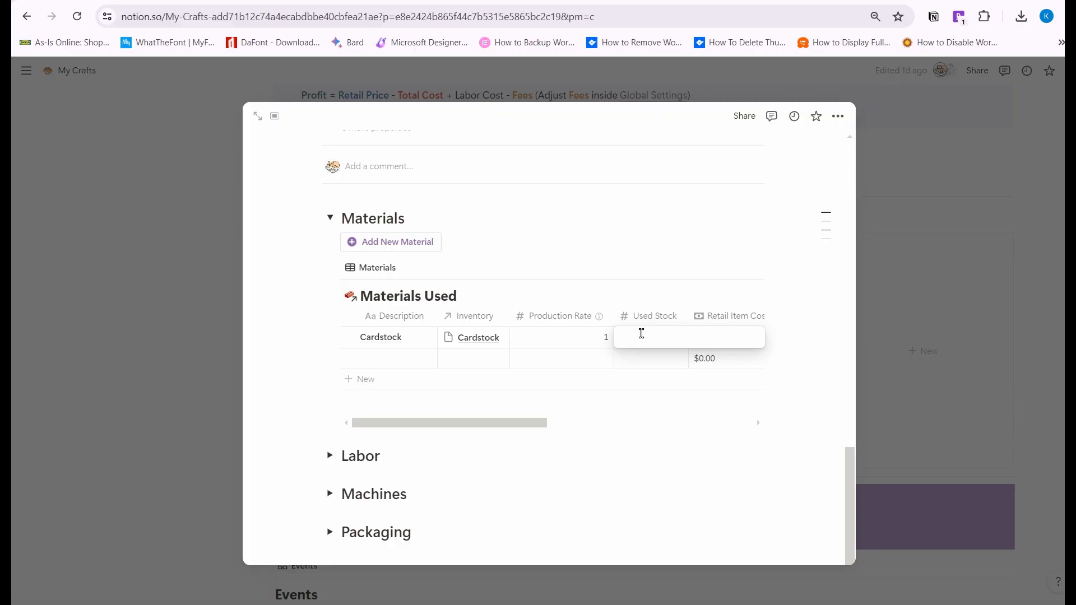
text(1)
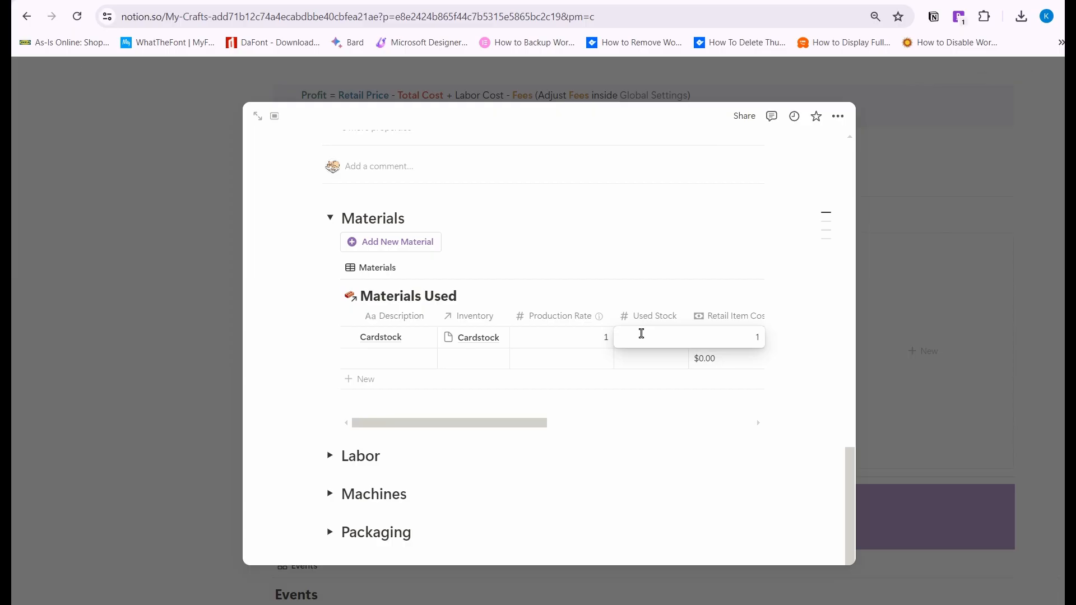
key(Return)
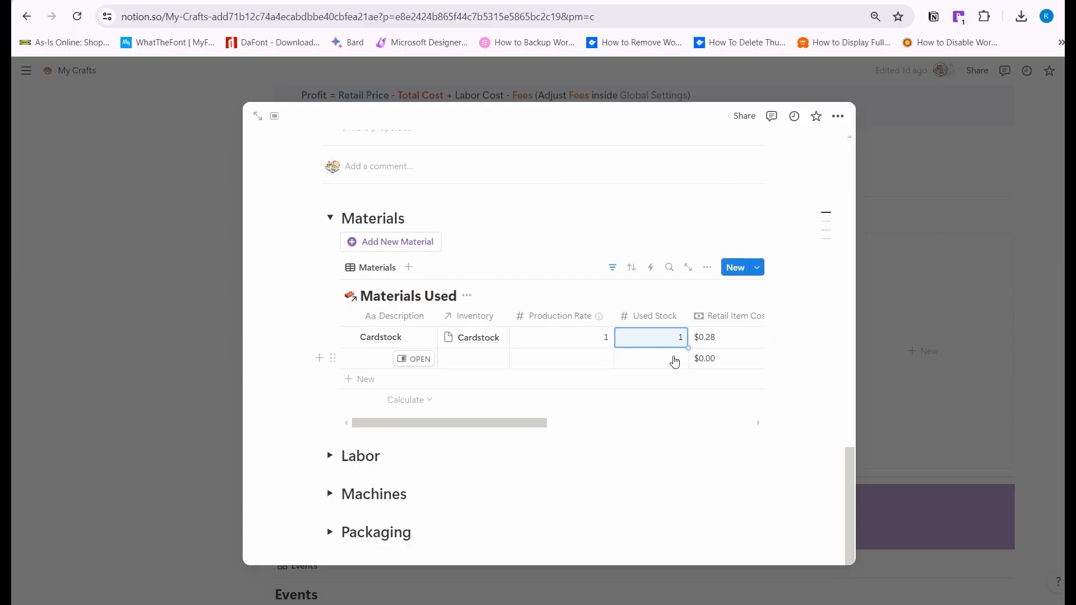
Review the Cardstock row's cost and Deduct from inventory columns, close the product page, and check Cardstock's current stock in the inventory
scroll(675, 362, right, 1)
scroll(676, 362, right, 2)
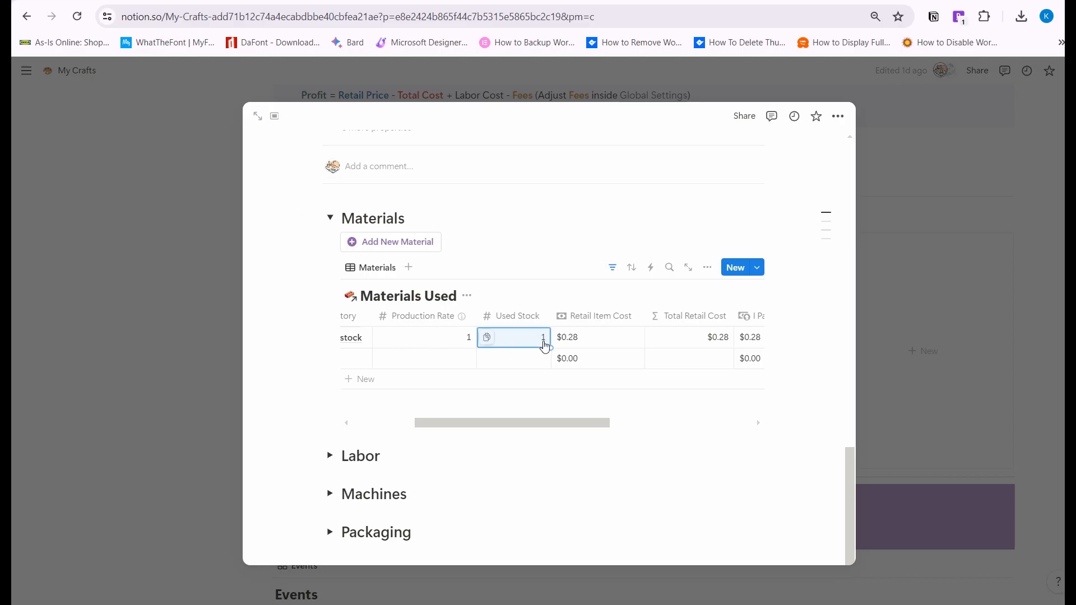
scroll(543, 348, right, 3)
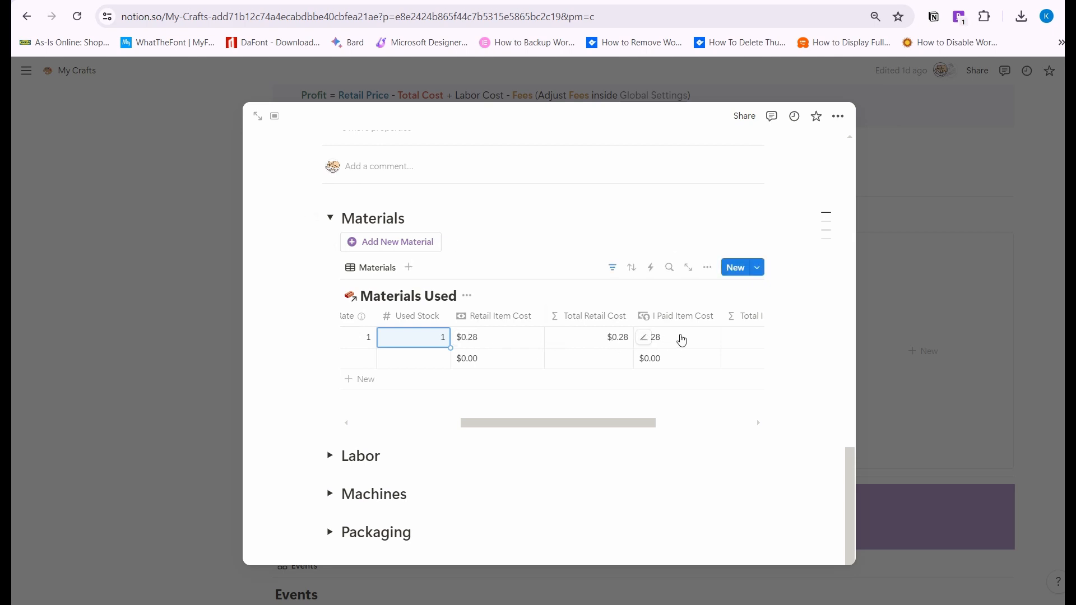
scroll(683, 341, right, 5)
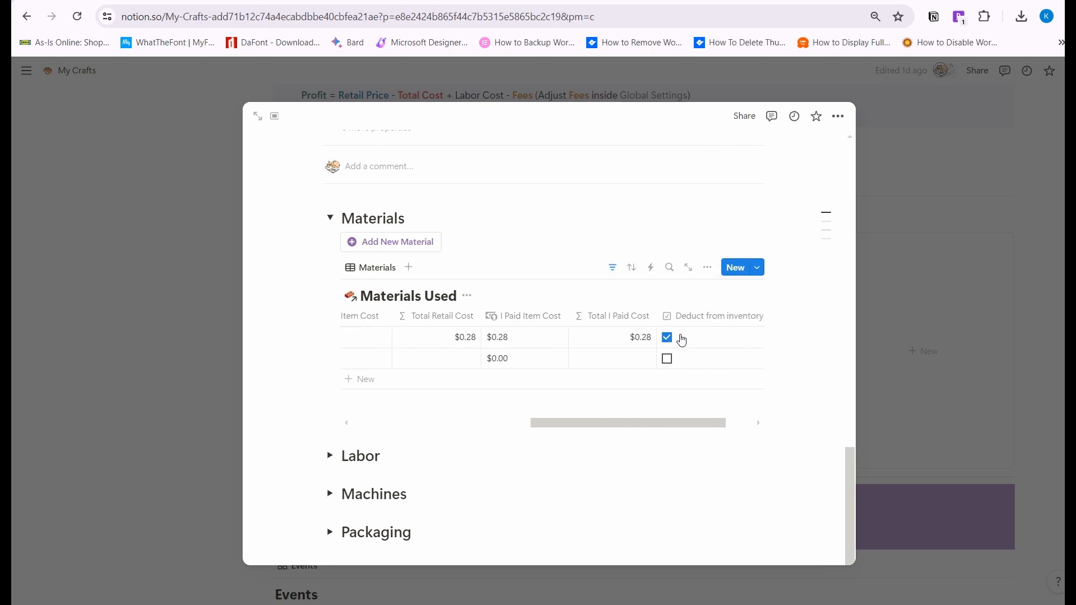
scroll(682, 341, right, 2)
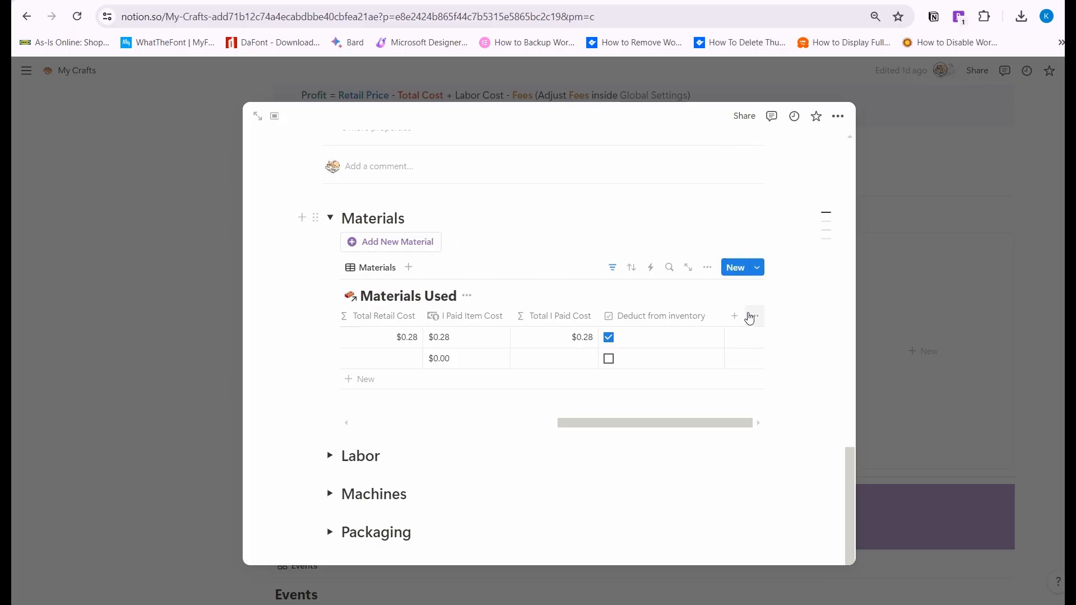
click(937, 220)
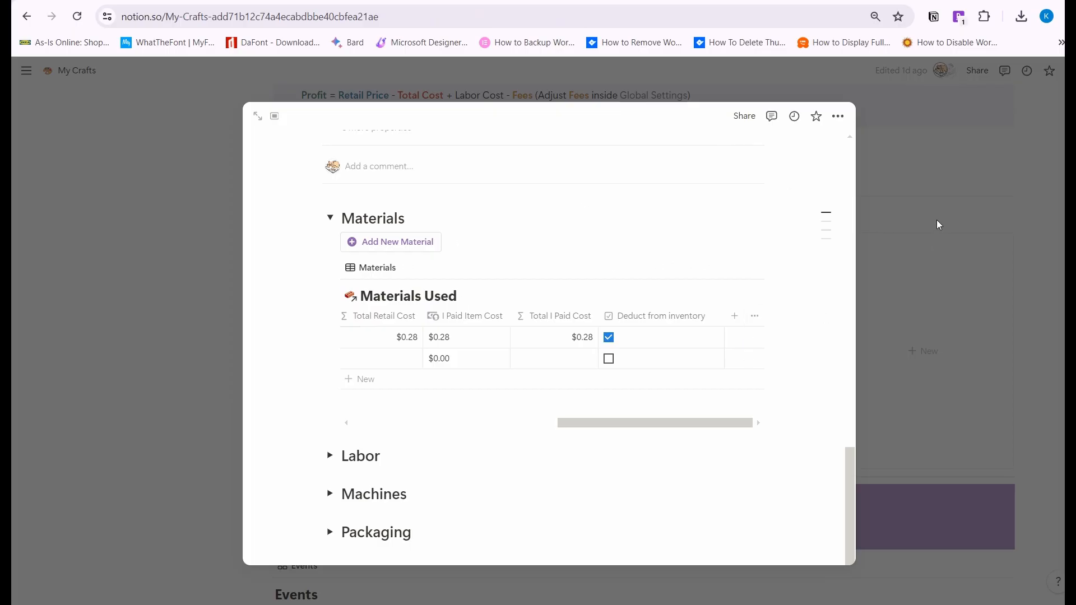
scroll(938, 224, up, 7)
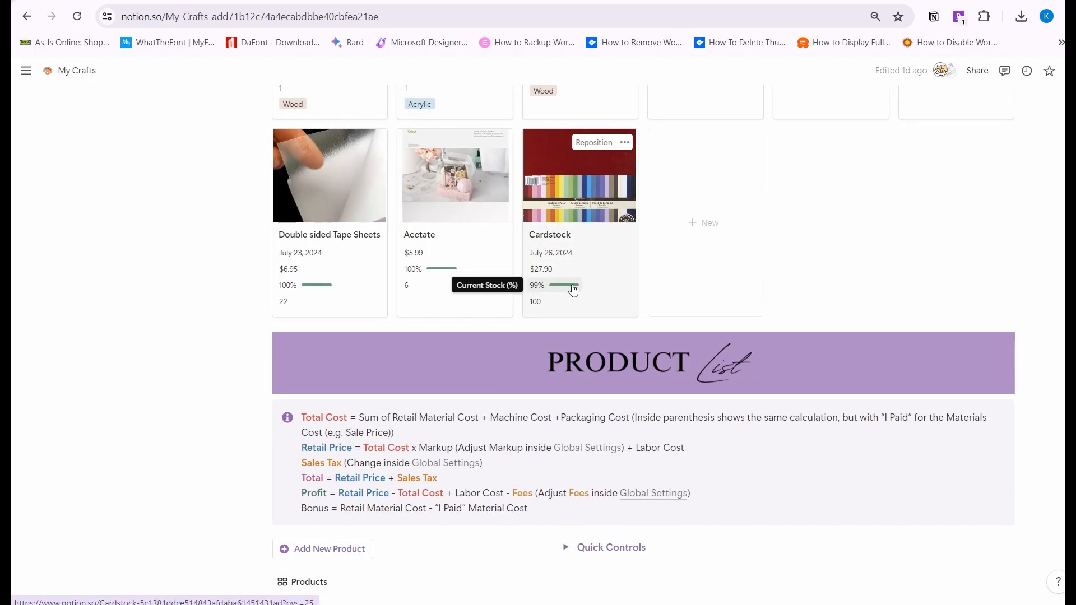
Reopen the Glitter Card product page and upload picture file 1 from the Pictures folder as its Image
scroll(573, 289, down, 6)
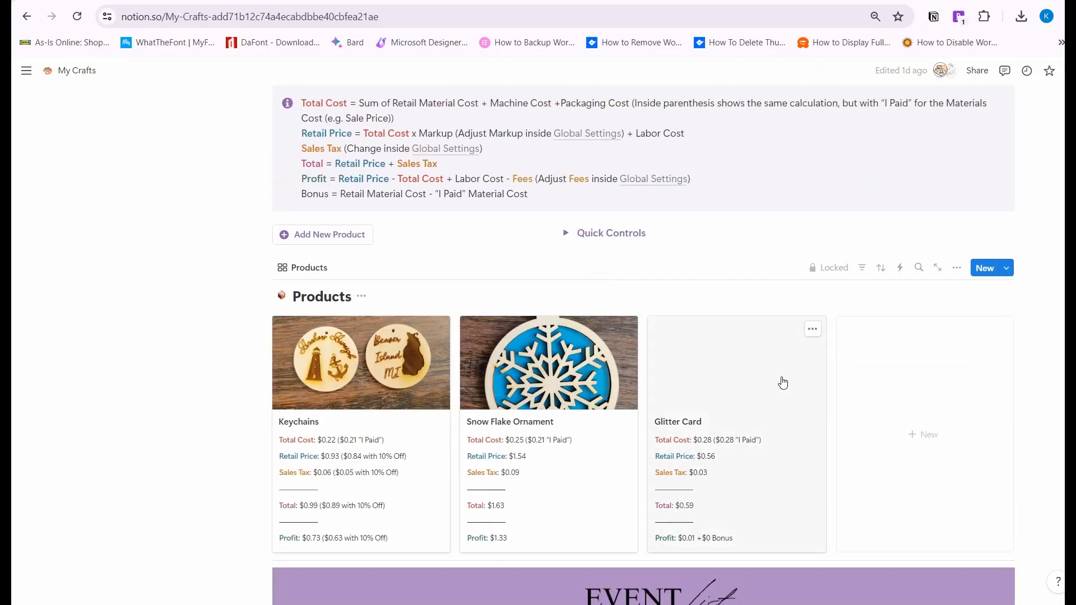
click(782, 382)
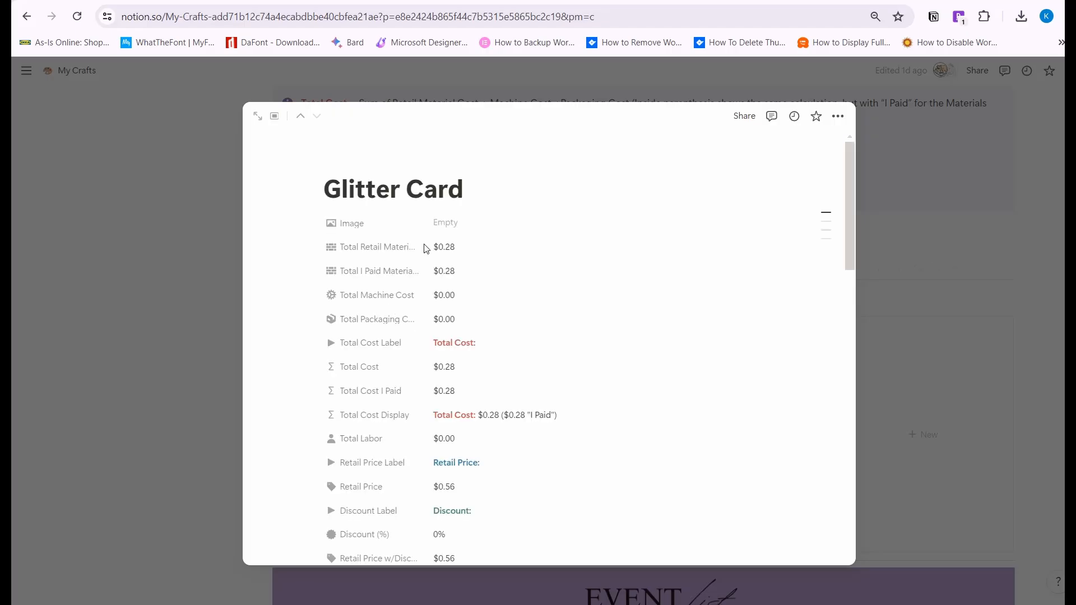
click(442, 223)
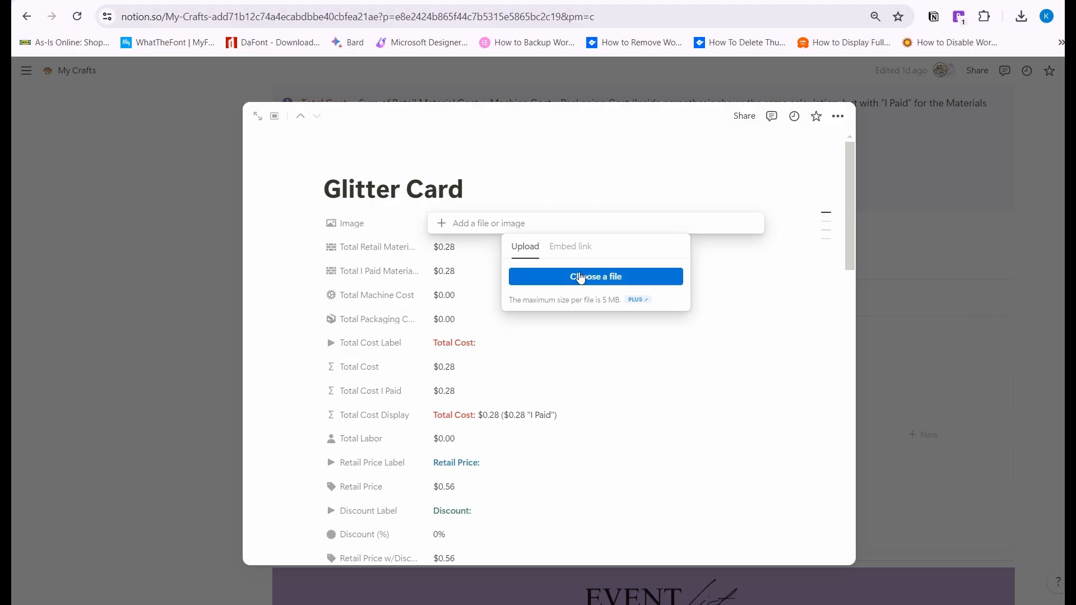
click(581, 274)
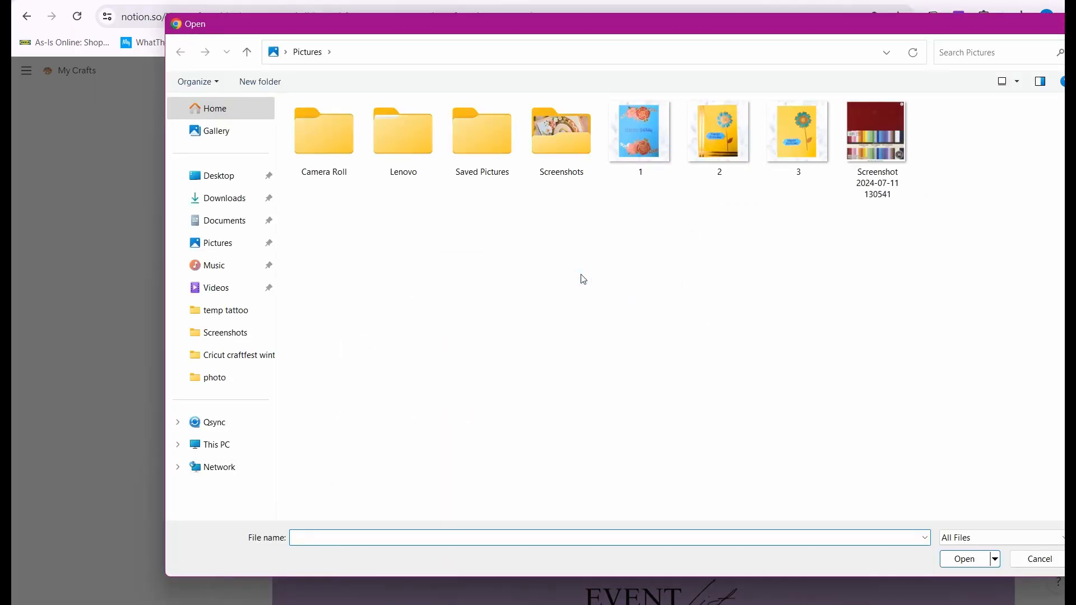
click(772, 154)
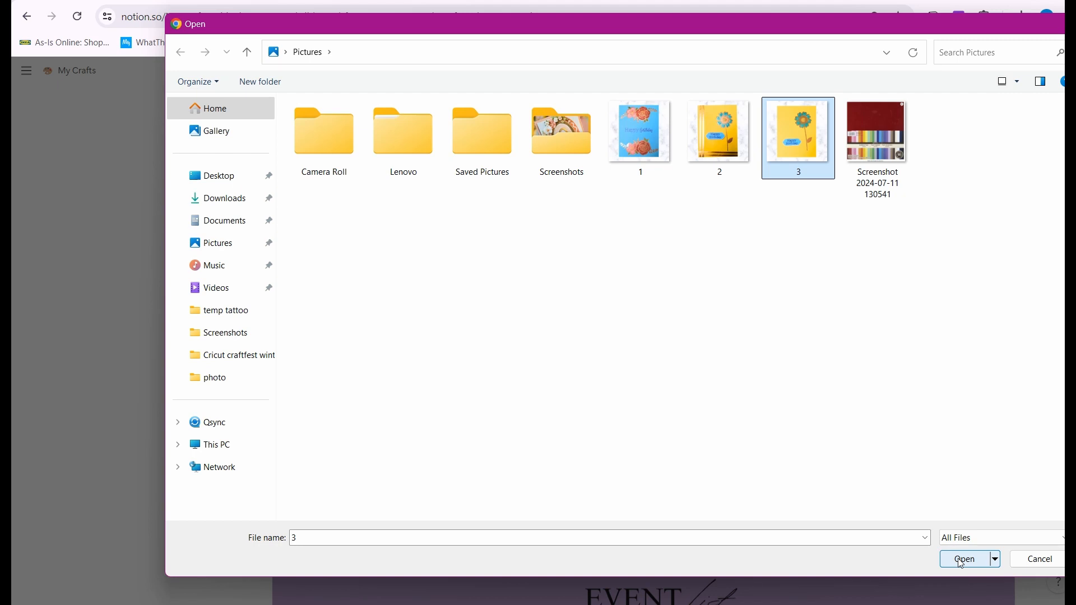
click(625, 137)
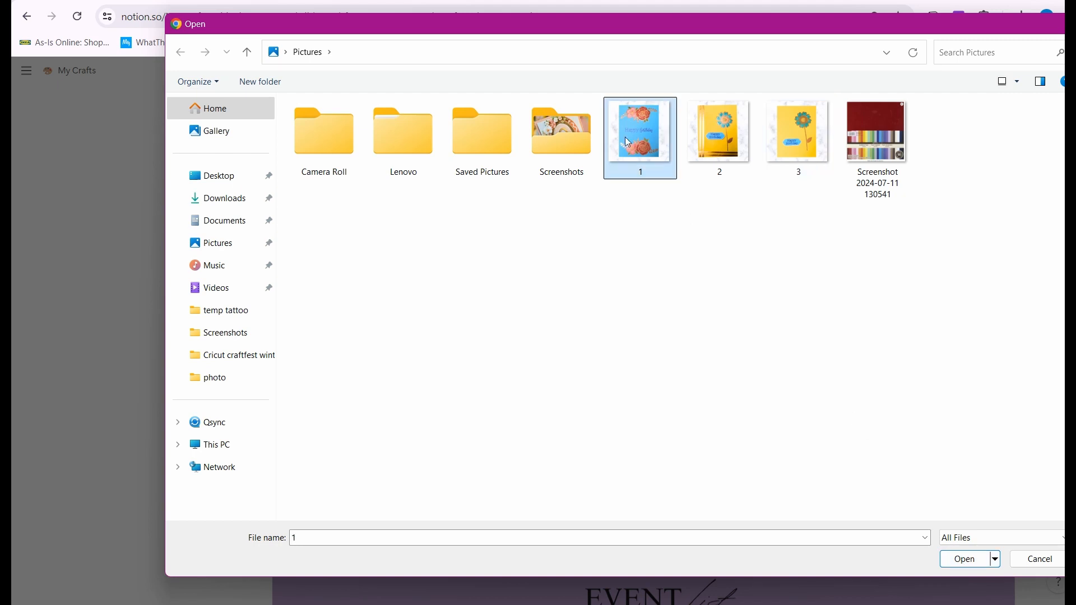
click(963, 559)
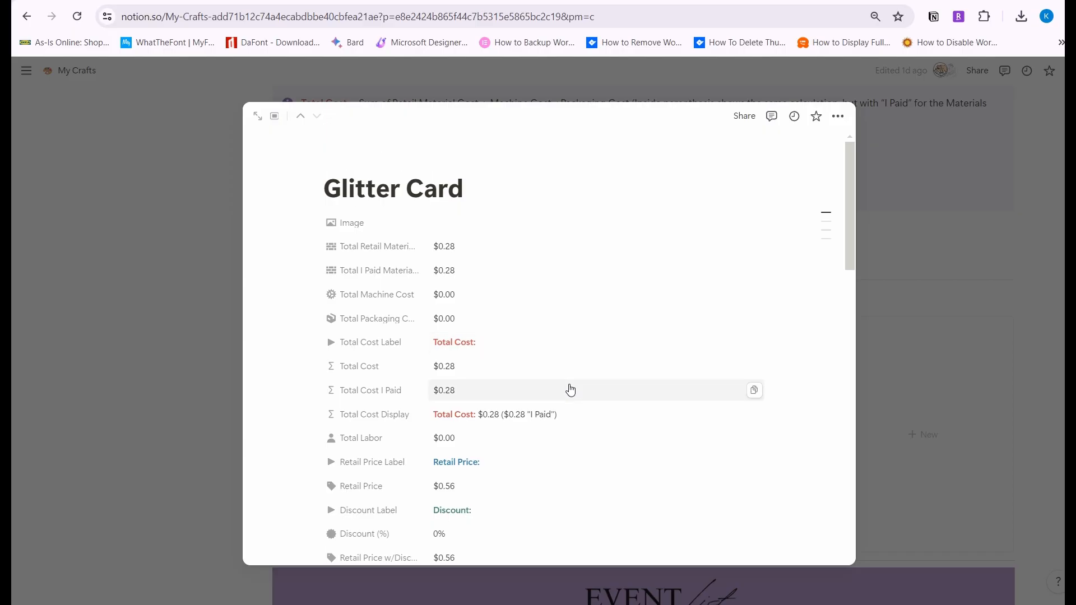
Describe the second material in Materials Used as "double sides tape" and link it to the Double sided Tape Sheets inventory item
scroll(570, 387, down, 9)
scroll(571, 388, down, 2)
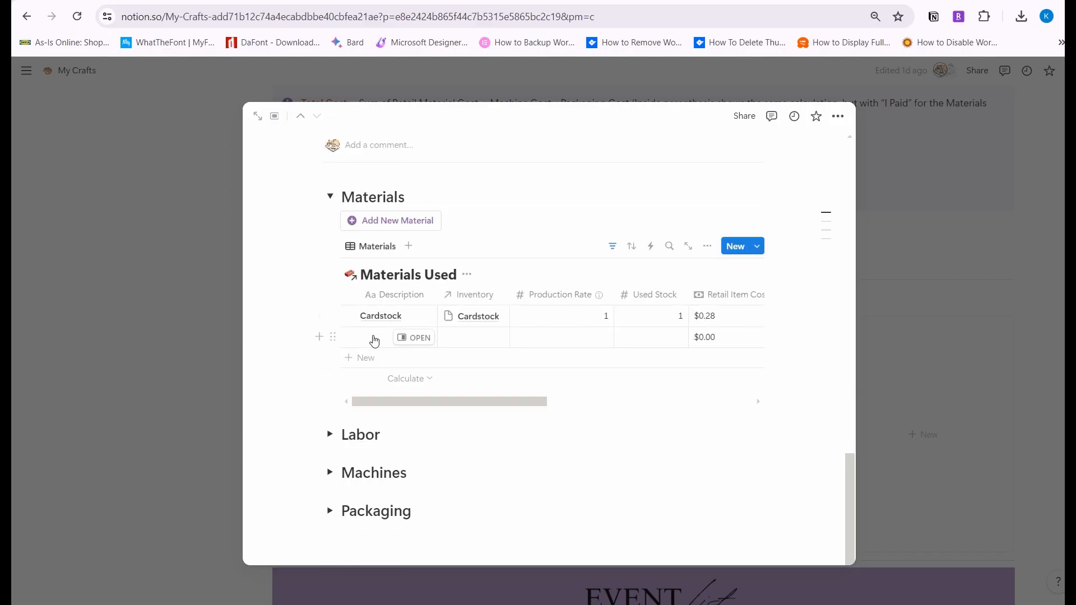
click(372, 336)
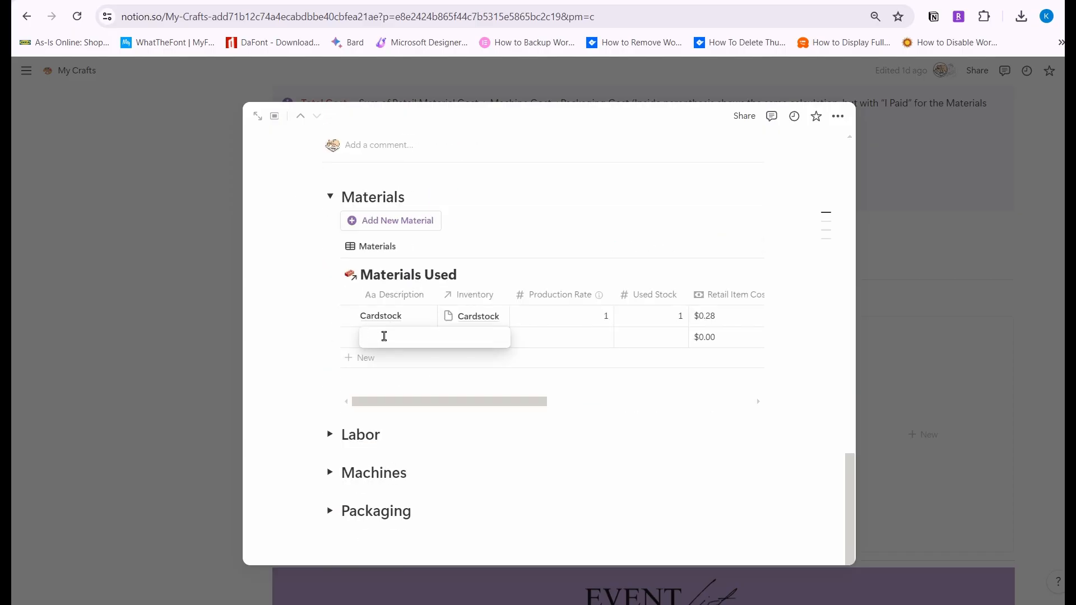
text(double sides ta)
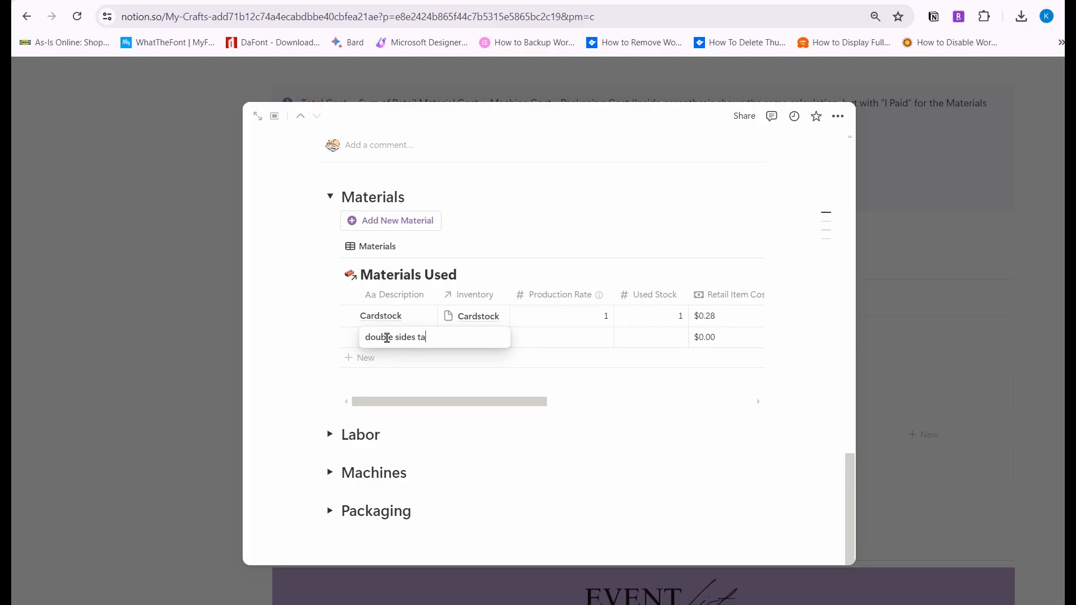
text(pe)
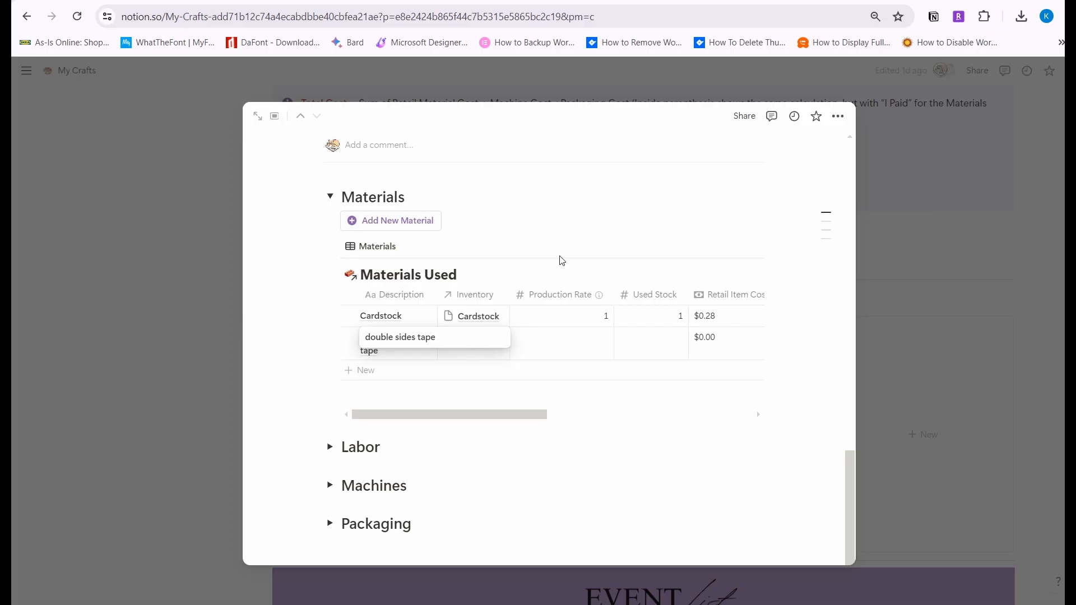
key(Return)
click(476, 335)
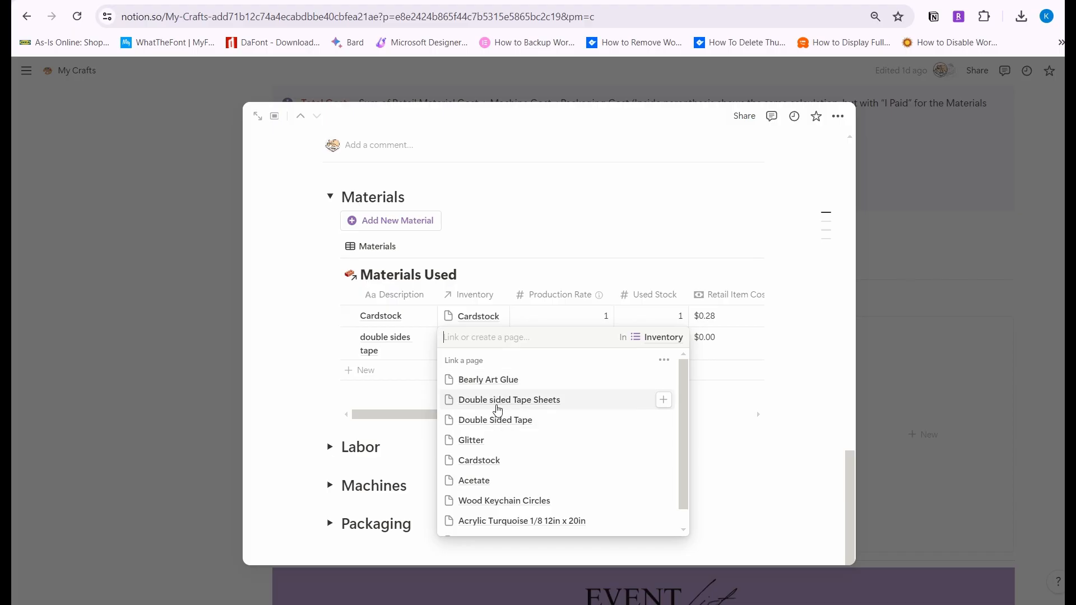
click(493, 401)
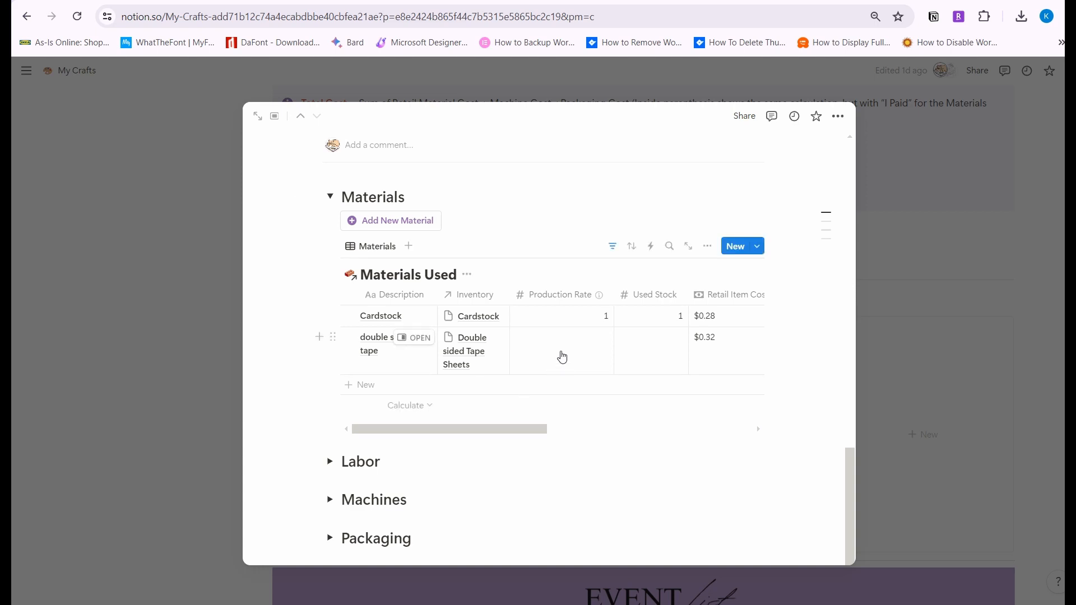
Set both the Production Rate and the Used Stock of the double sides tape row to 1
click(563, 357)
text(1)
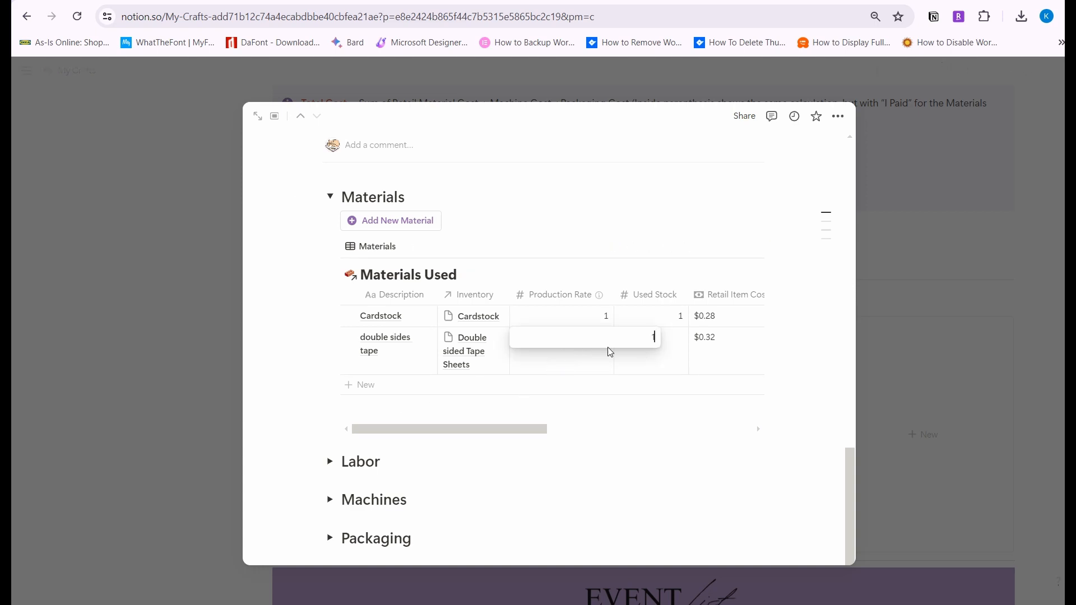
key(Return)
click(682, 353)
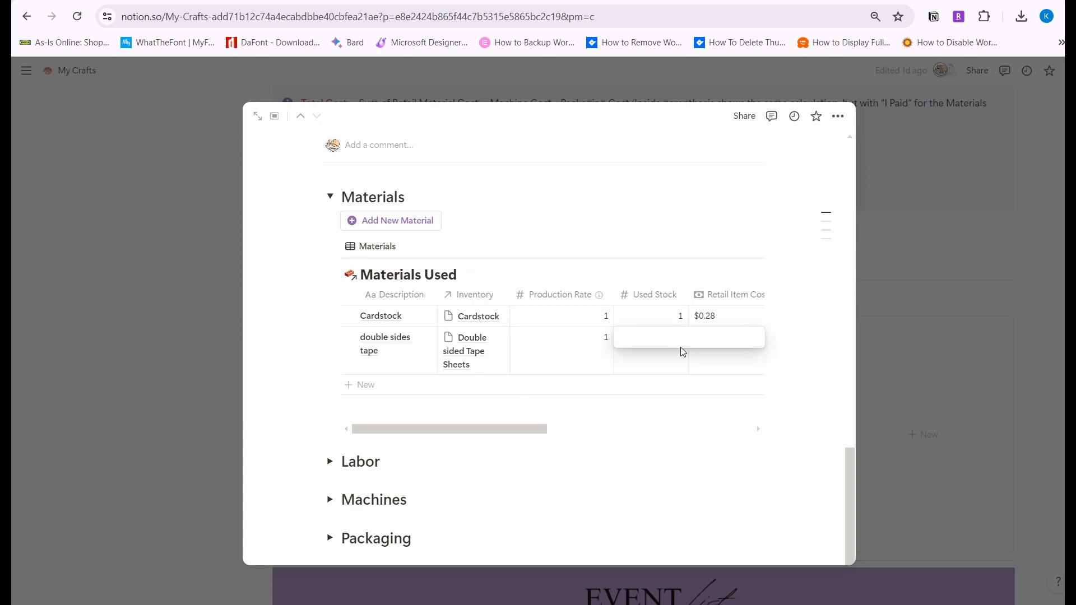
text(1)
key(Return)
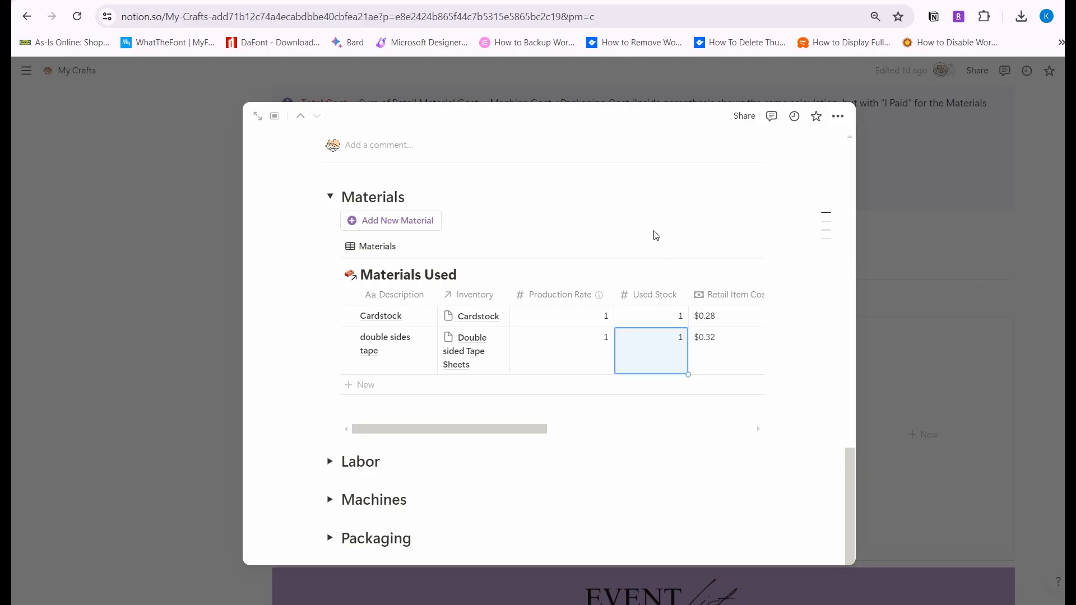
Examine the total cost columns and the Deduct from inventory property for the double sides tape row
scroll(707, 355, right, 6)
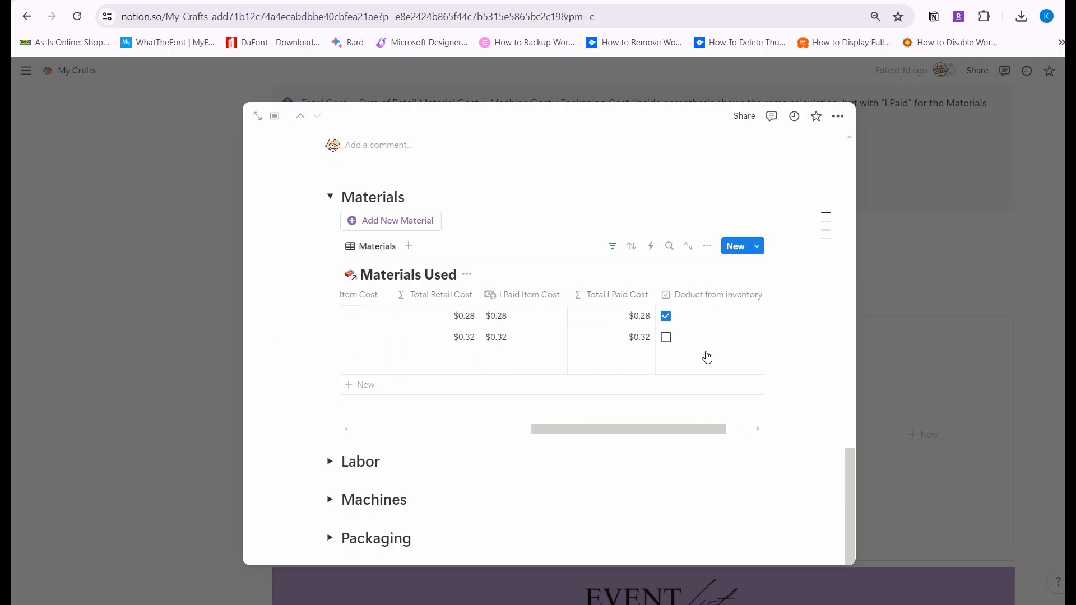
scroll(708, 357, right, 1)
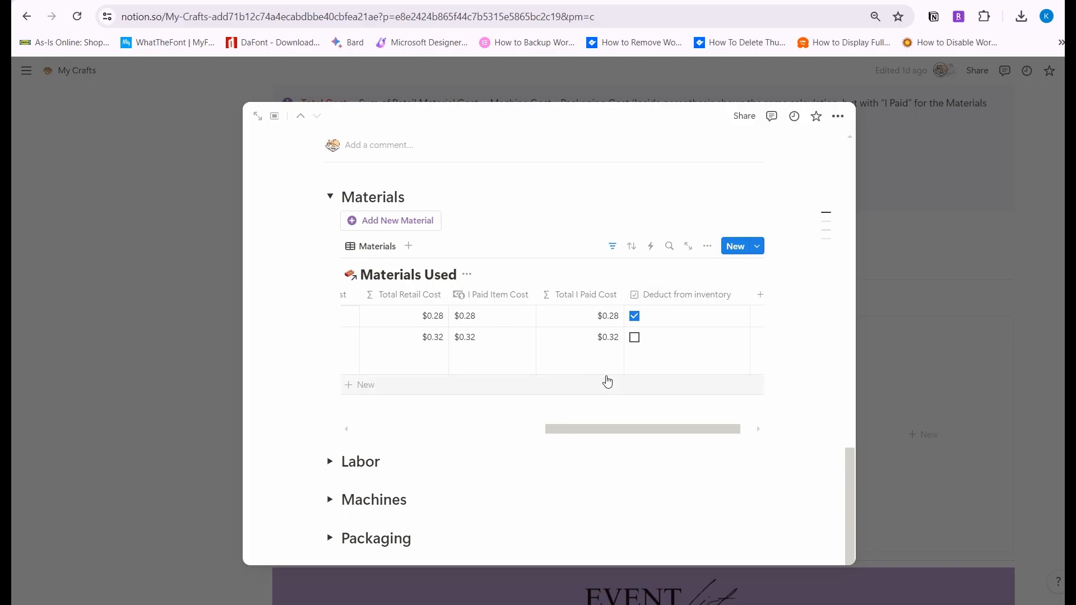
click(639, 300)
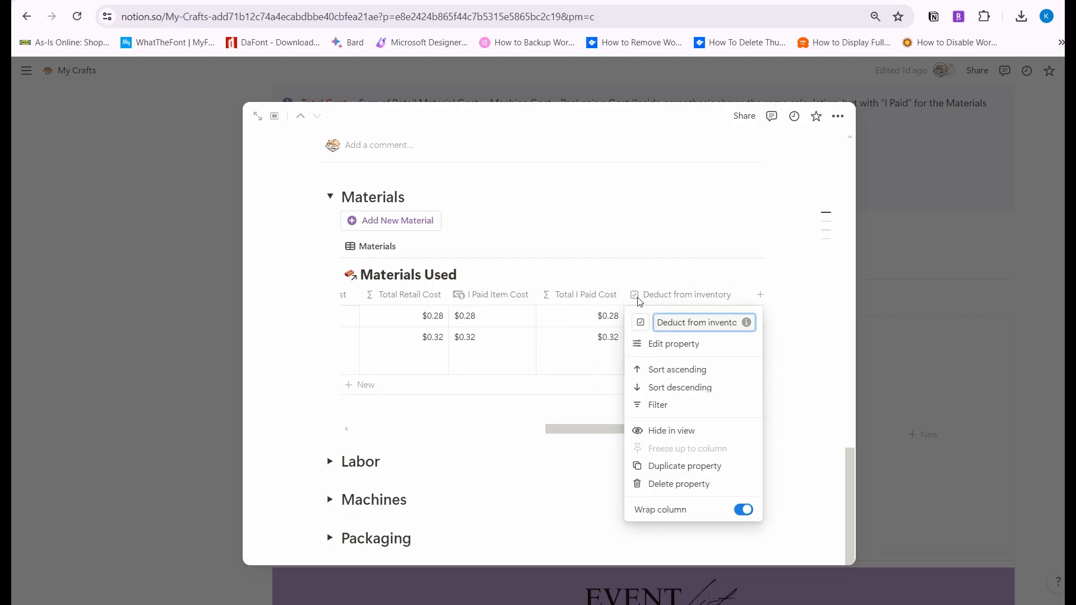
key(Escape)
scroll(635, 335, left, 10)
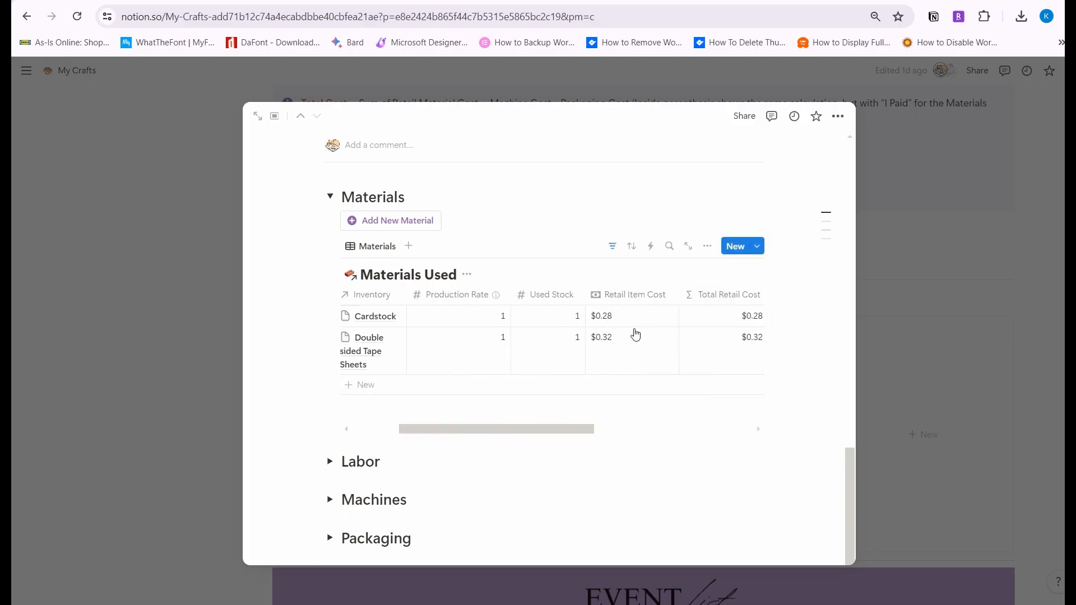
Add a third material described as "tape" to Materials Used and link it to the Double Sided Tape inventory item
click(370, 384)
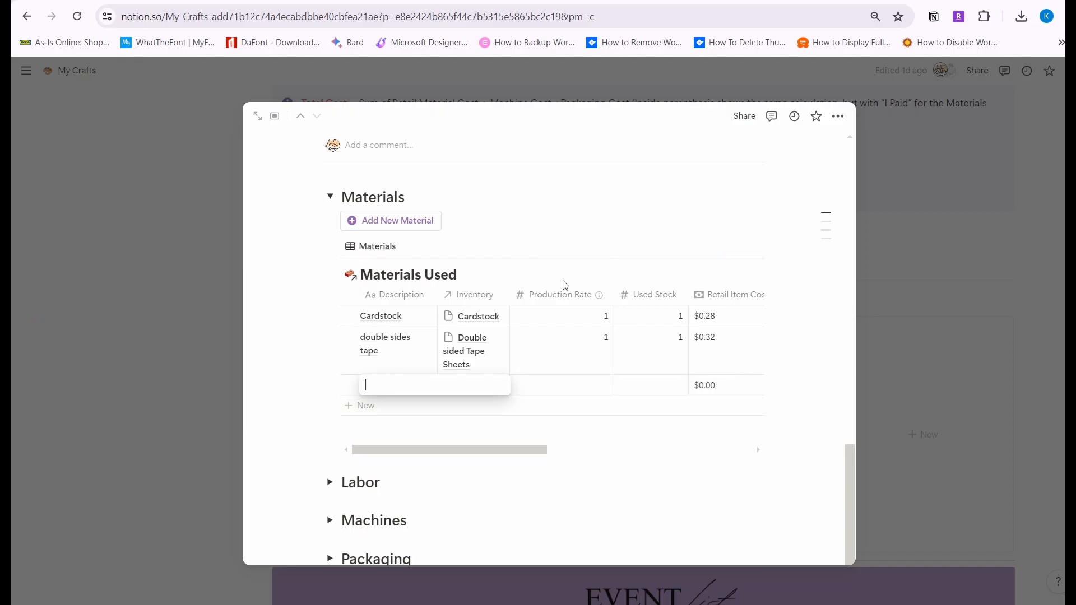
key(Escape)
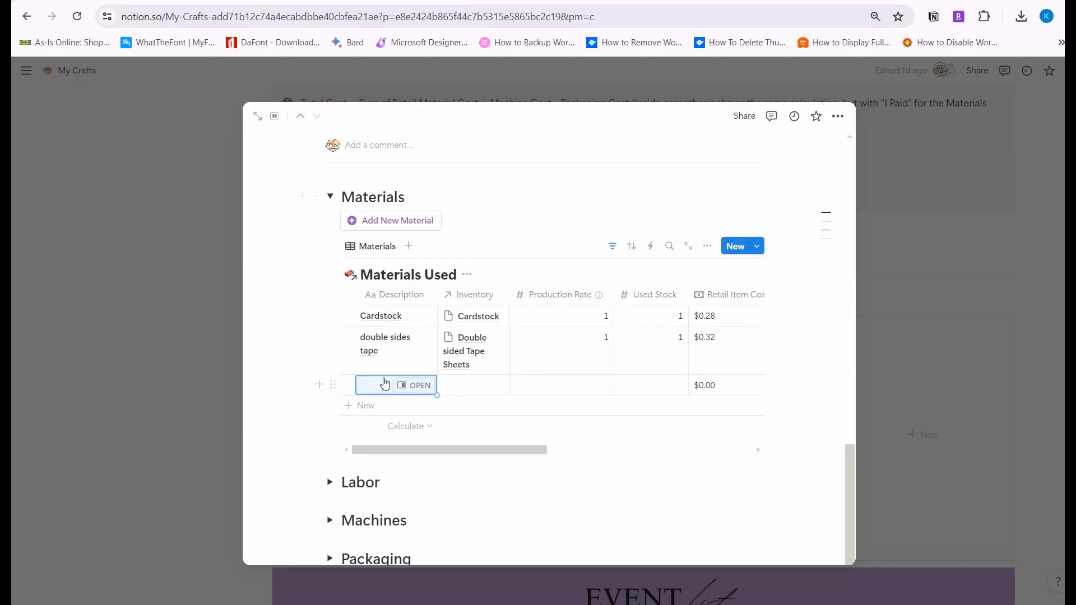
click(384, 384)
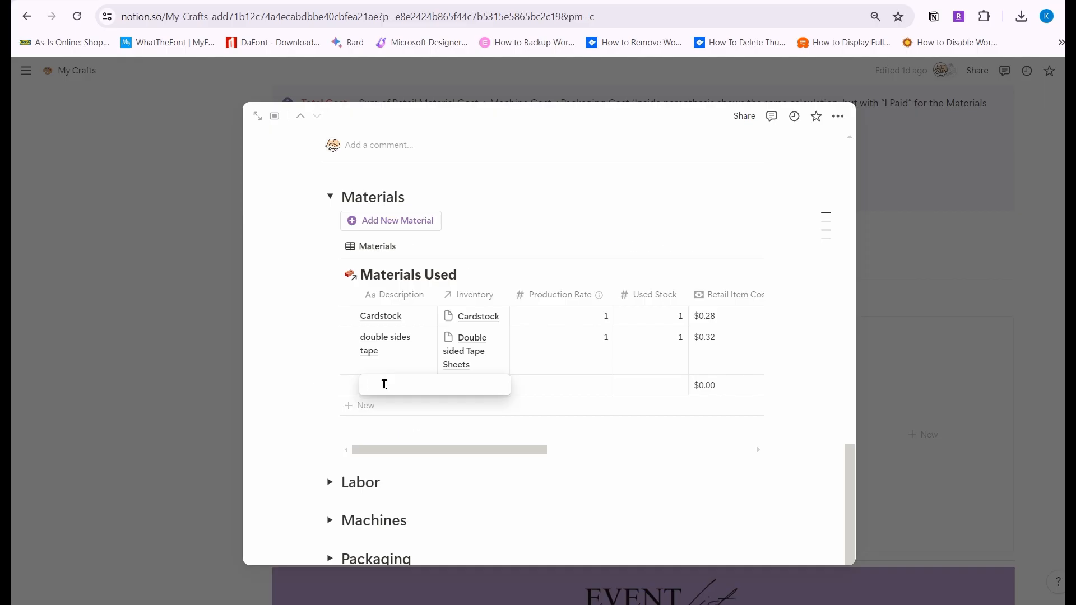
text(ta)
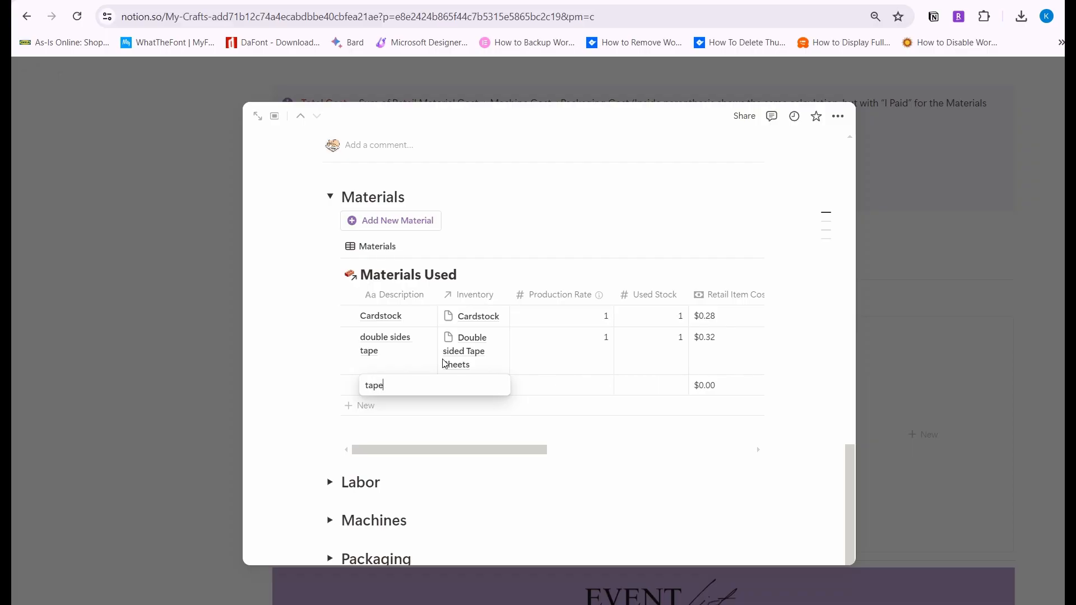
text(pe)
key(Return)
click(477, 387)
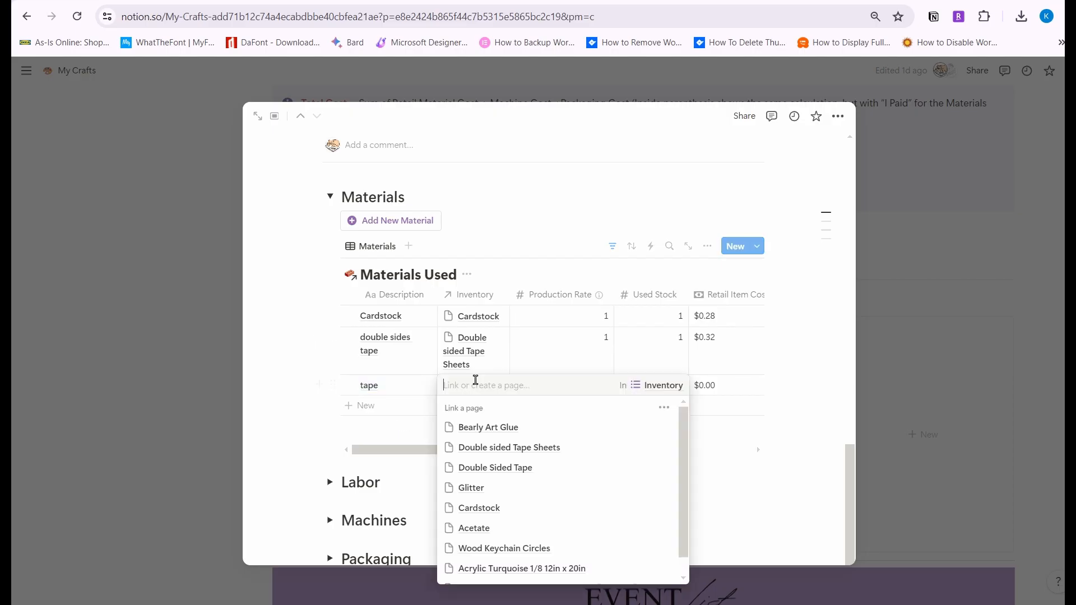
click(504, 467)
Set the tape row's Production Rate to 1 and its Used Stock to 0.25
click(608, 387)
text(1)
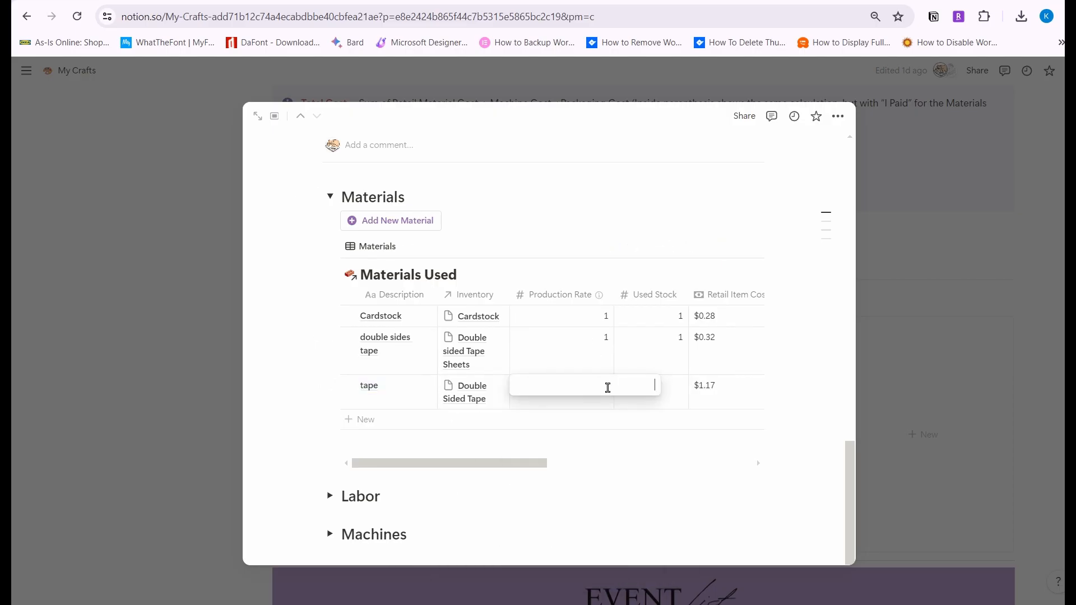
key(Return)
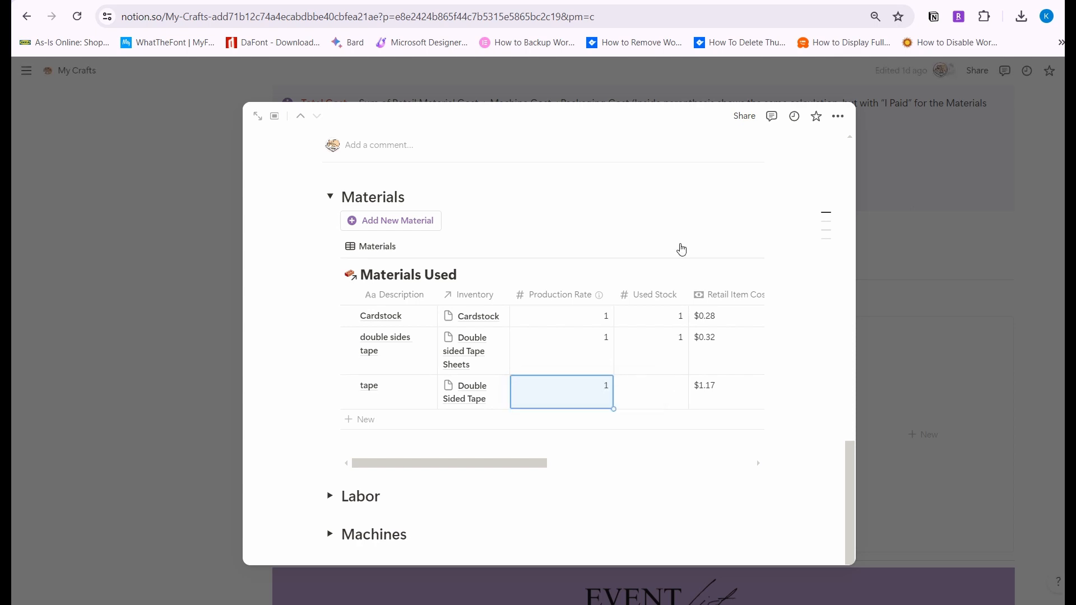
click(673, 388)
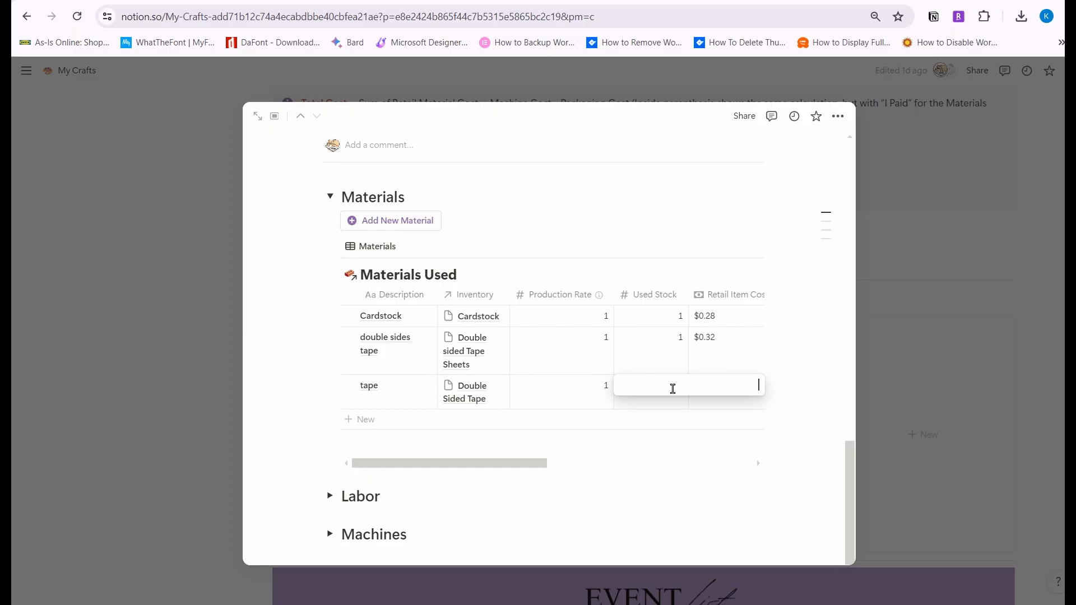
text(0.25)
key(Escape)
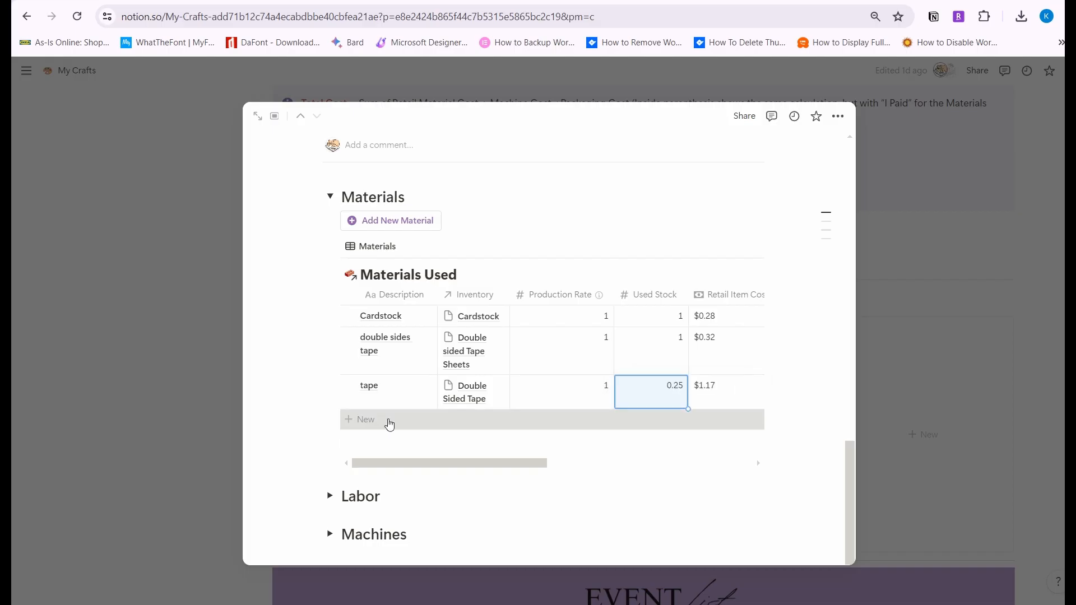
Add a fourth material described as "glitter" to Materials Used and link it to the Glitter inventory item
click(391, 422)
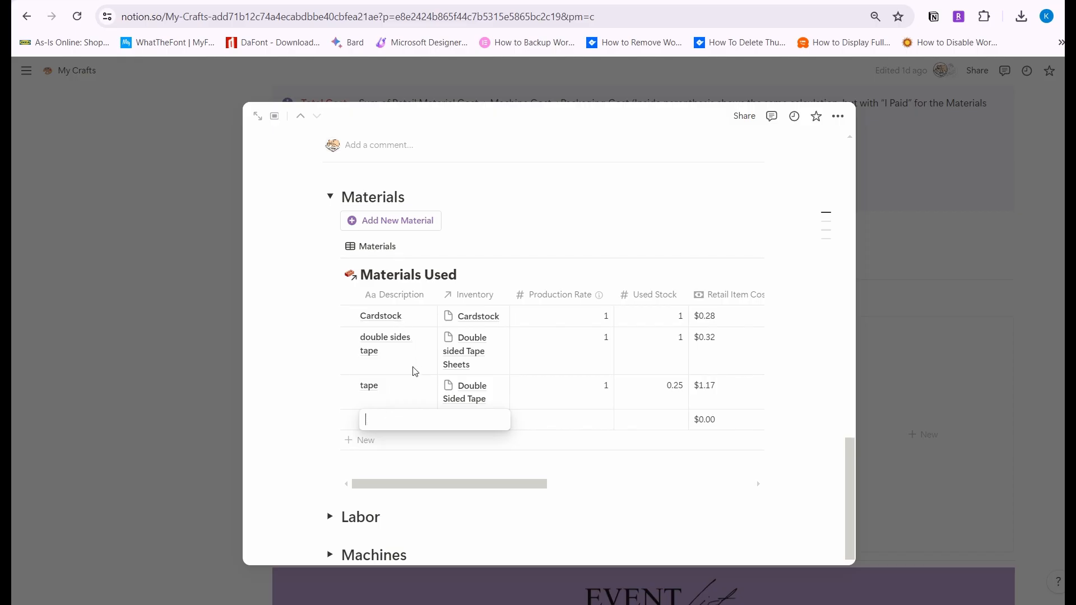
text(glitter)
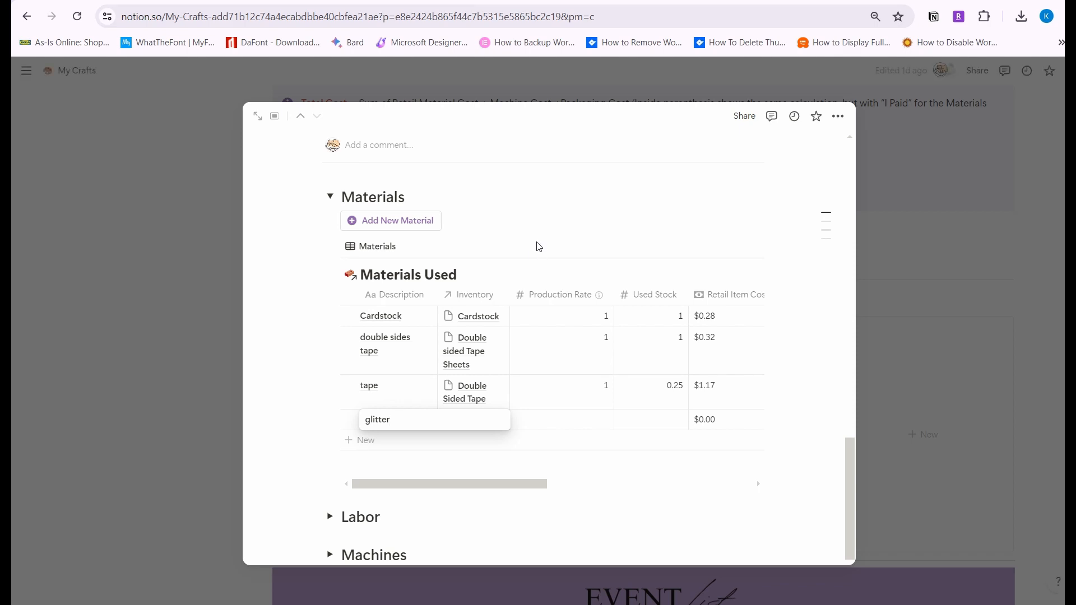
key(Return)
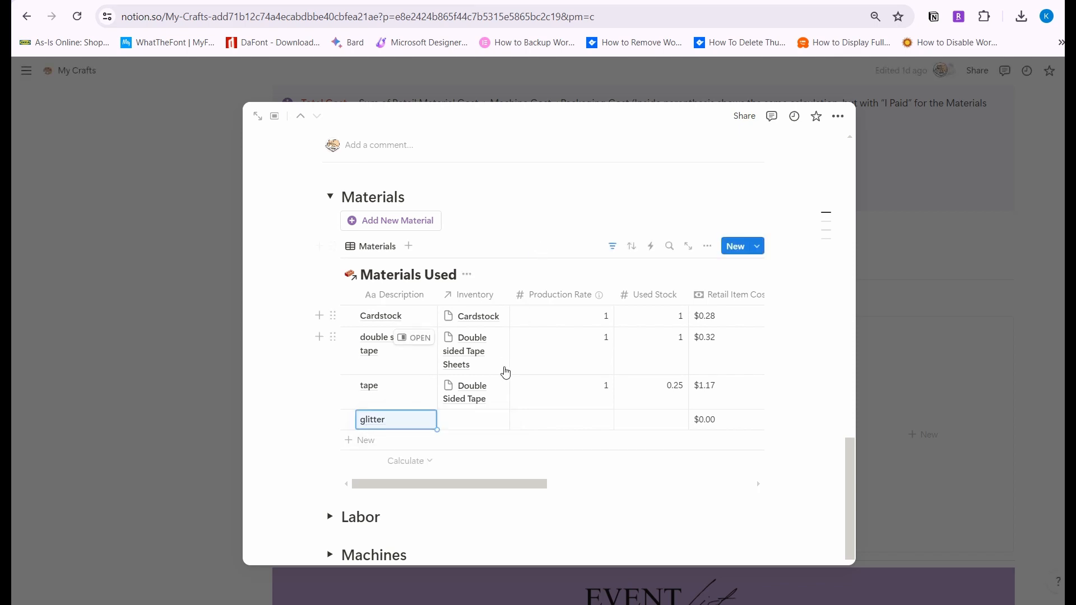
click(479, 431)
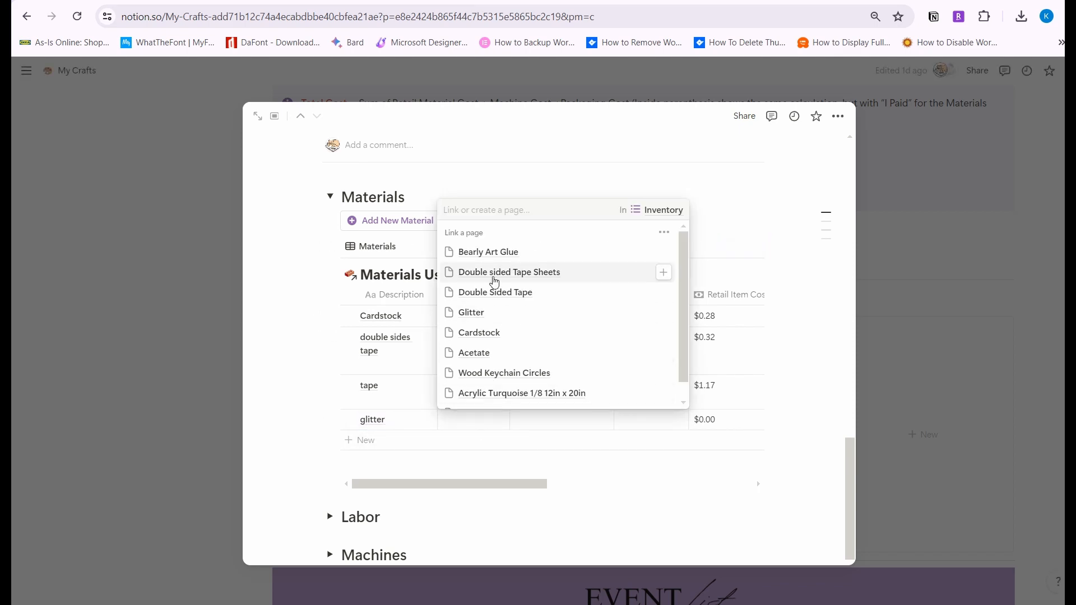
click(479, 319)
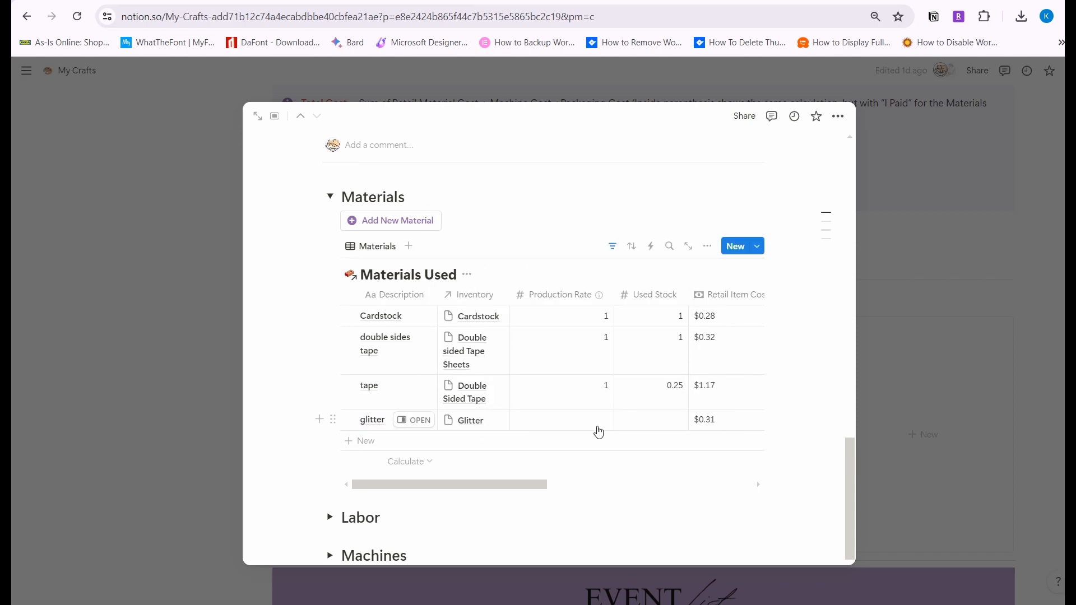
Set both the Production Rate and the Used Stock of the glitter row to 1
click(597, 426)
text(1)
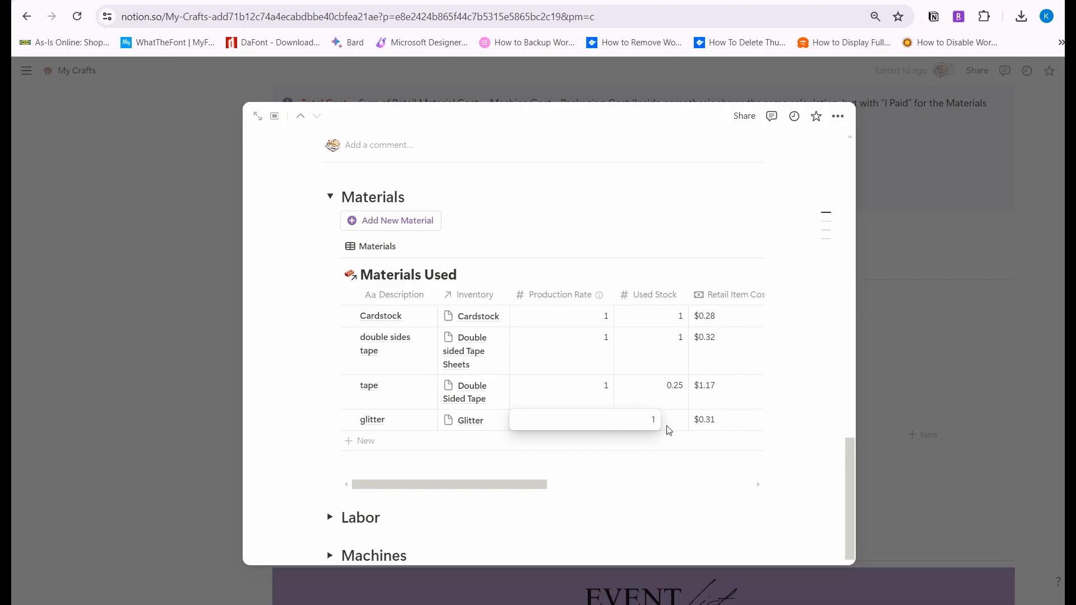
click(675, 421)
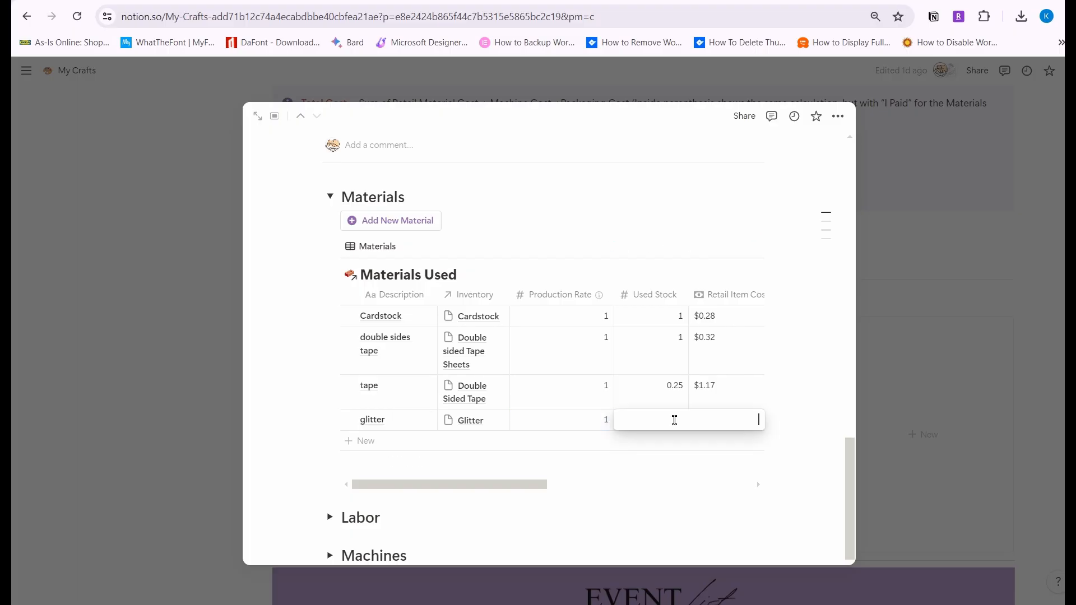
text(1)
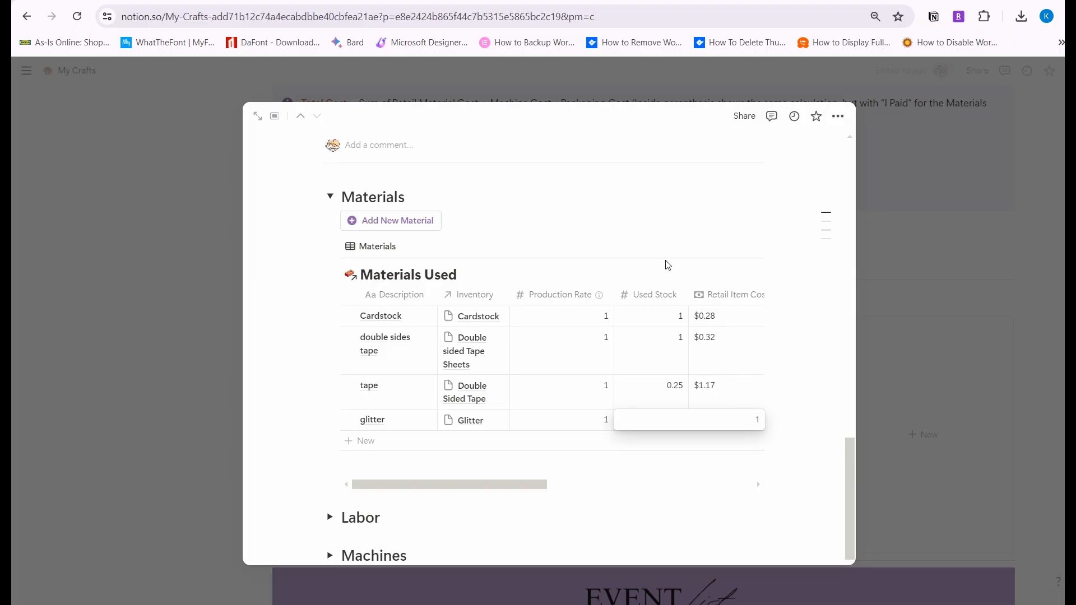
key(Return)
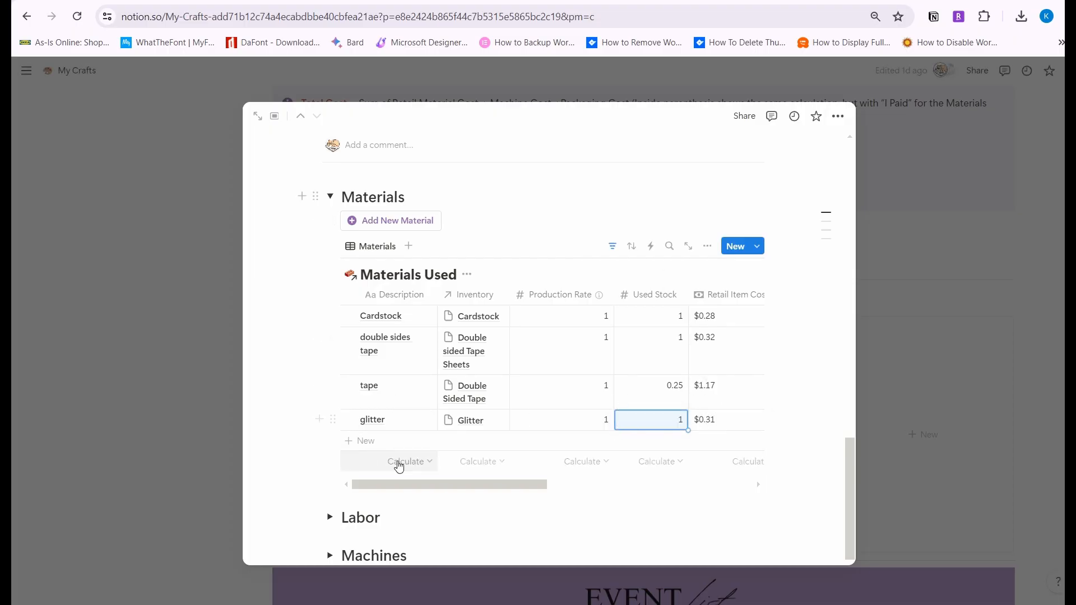
Add a fifth material described as "acetate" to Materials Used and link it to the Acetate inventory item
click(389, 441)
text(acetate)
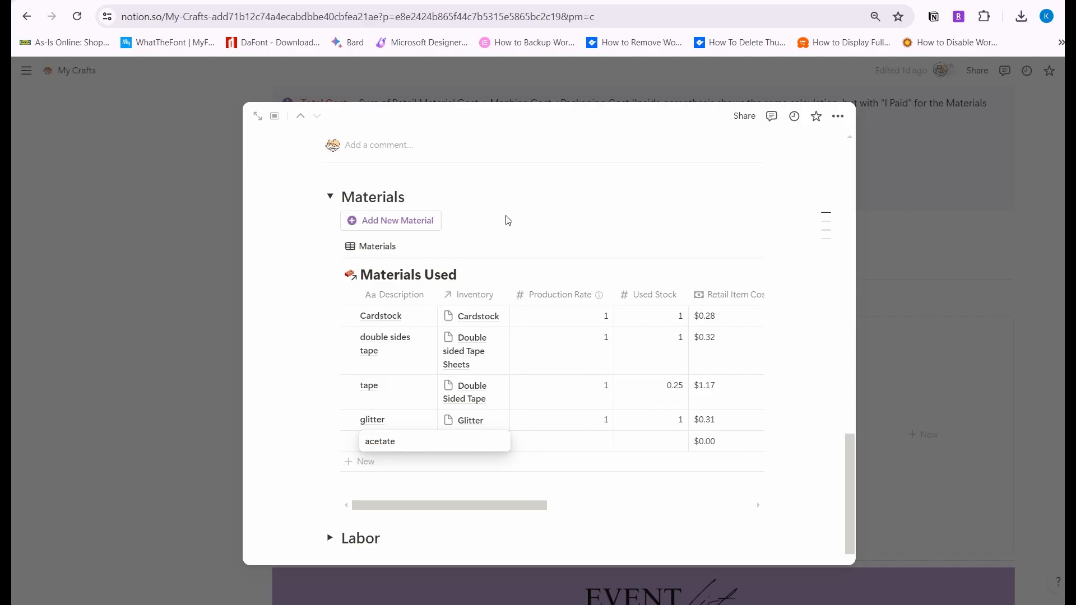
key(Return)
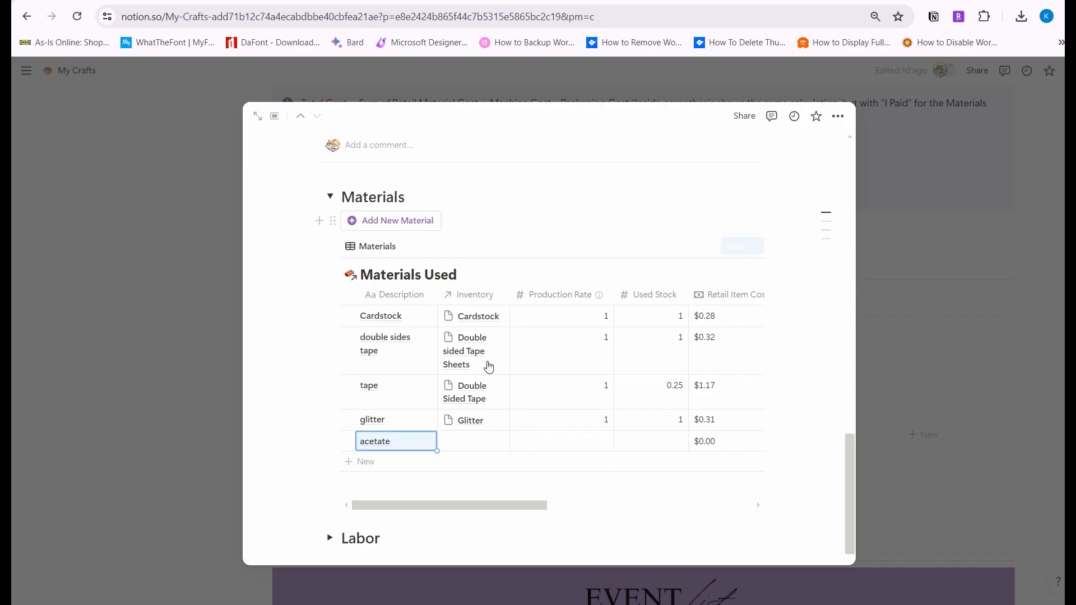
click(478, 451)
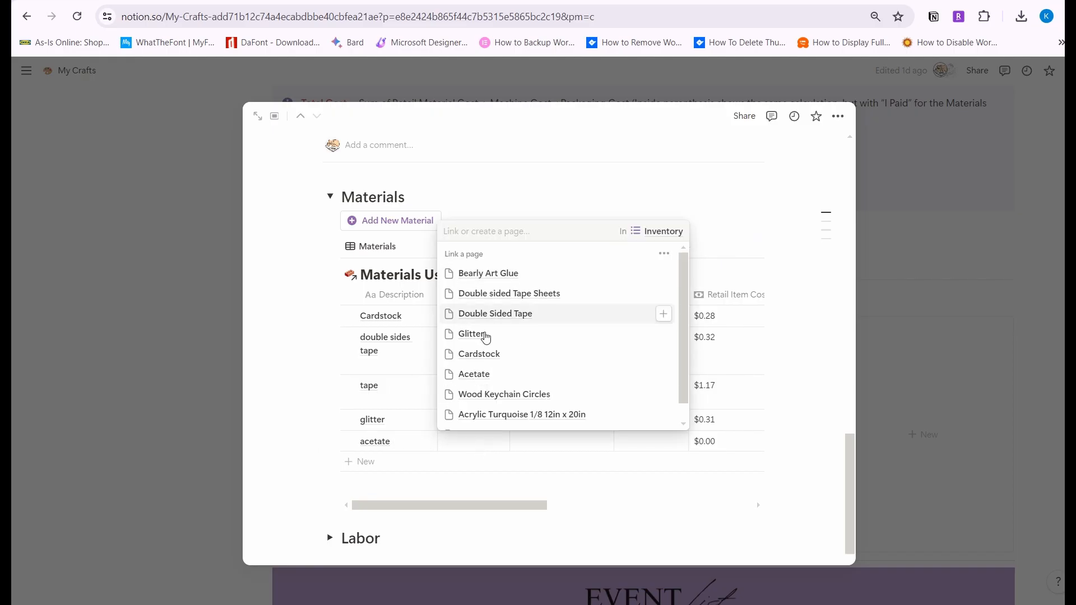
click(475, 375)
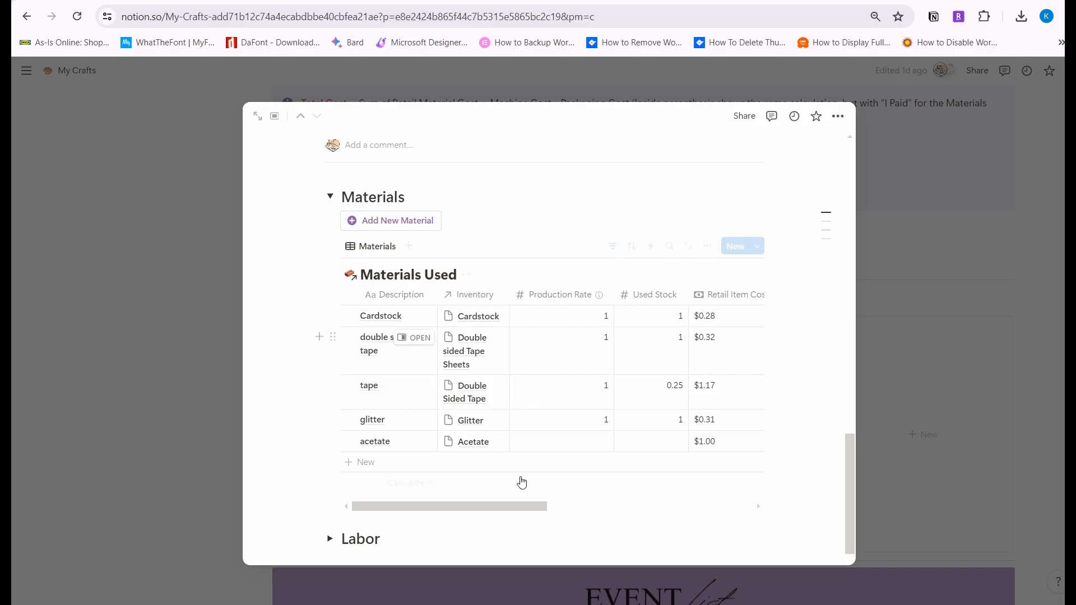
Set the acetate row's Production Rate to 1 and its Used Stock to 0.25
click(598, 444)
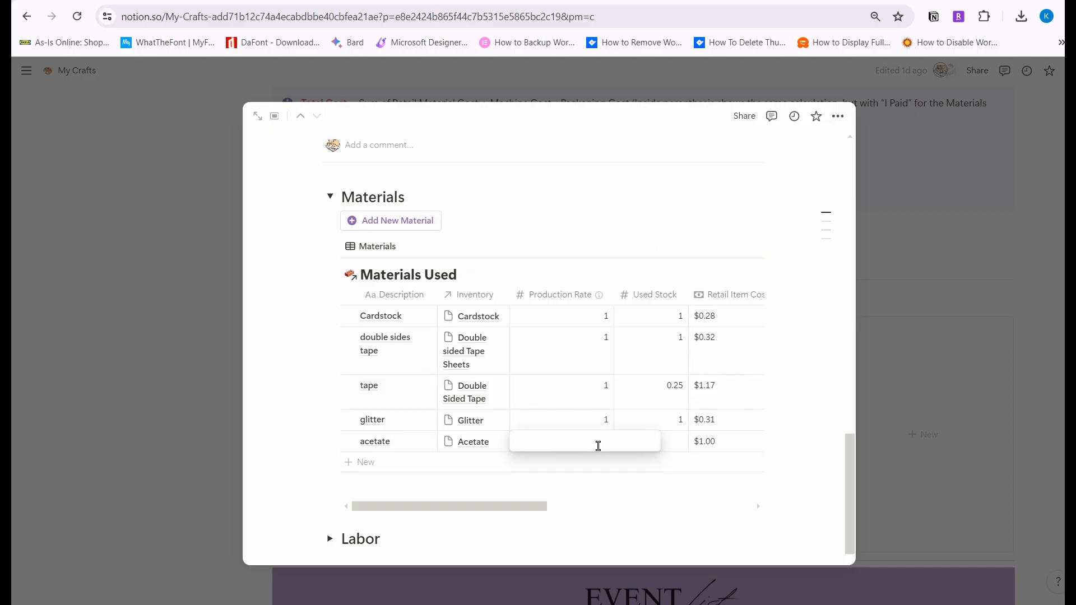
text(1)
key(Return)
click(679, 443)
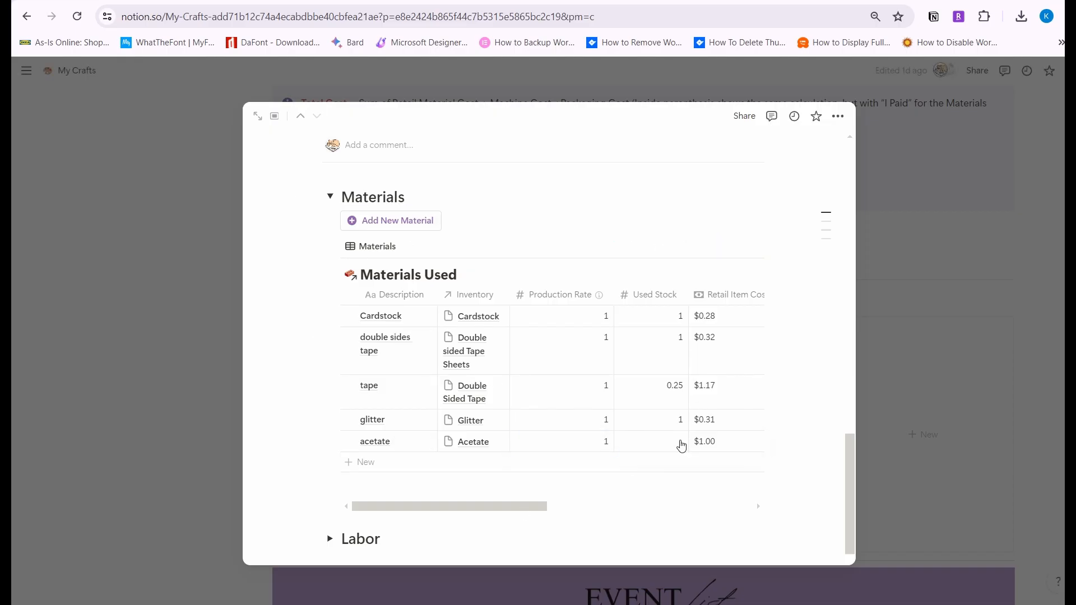
text(0.25)
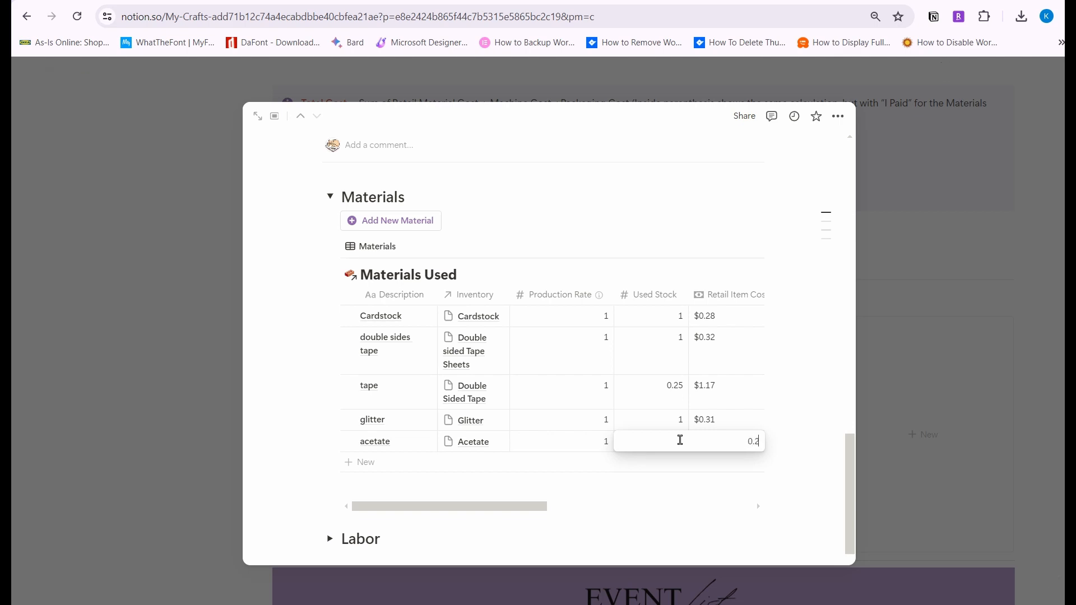
key(Return)
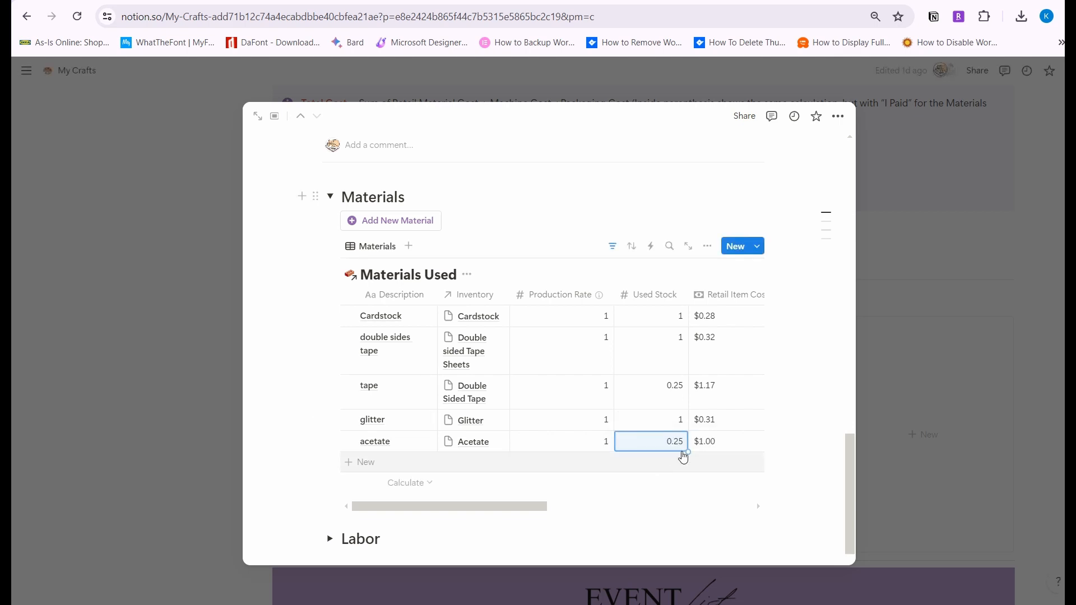
Enable Deduct from inventory for the double sides tape, tape, glitter and acetate rows
scroll(720, 448, right, 1)
scroll(720, 448, right, 5)
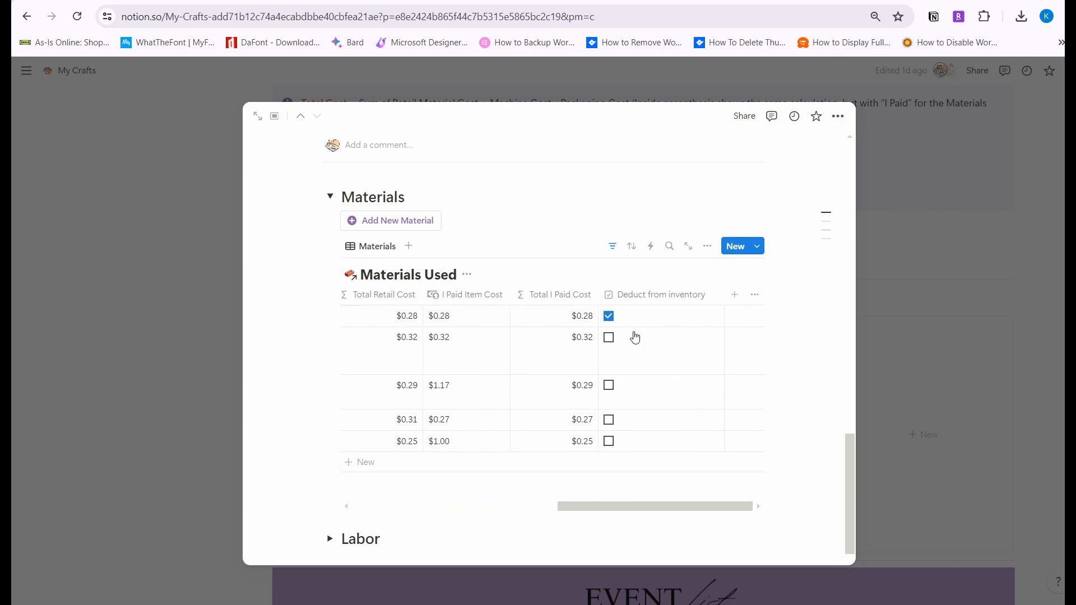
click(608, 337)
click(609, 384)
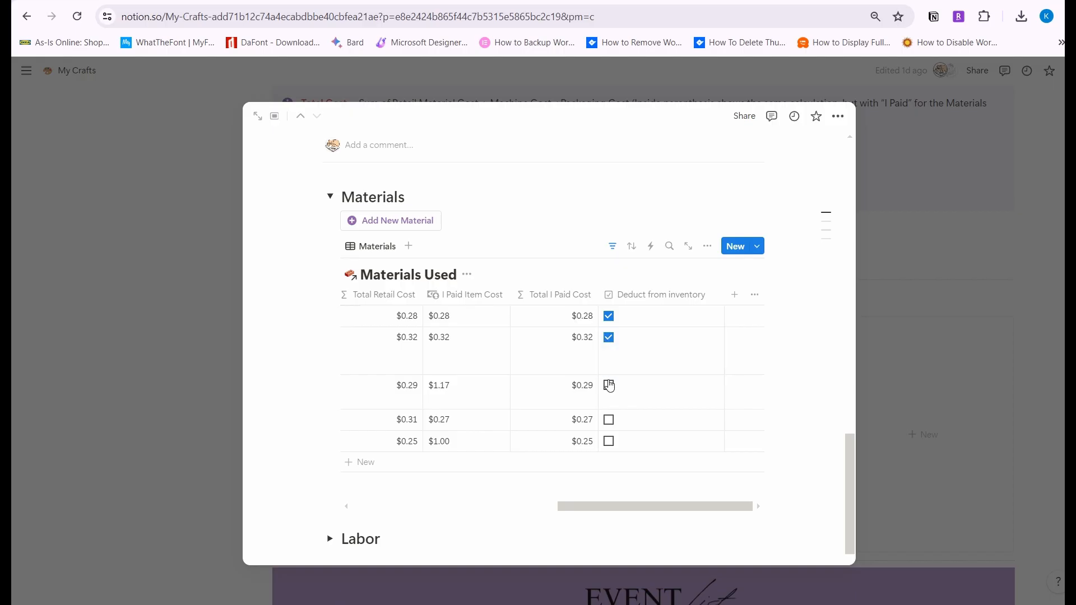
click(609, 420)
click(609, 442)
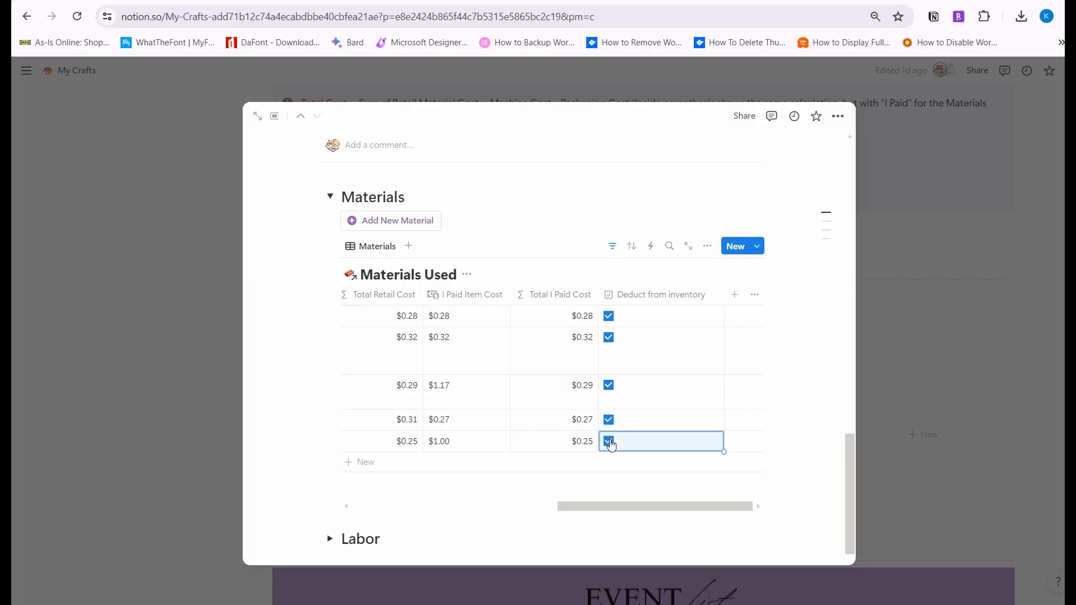
scroll(611, 445, left, 5)
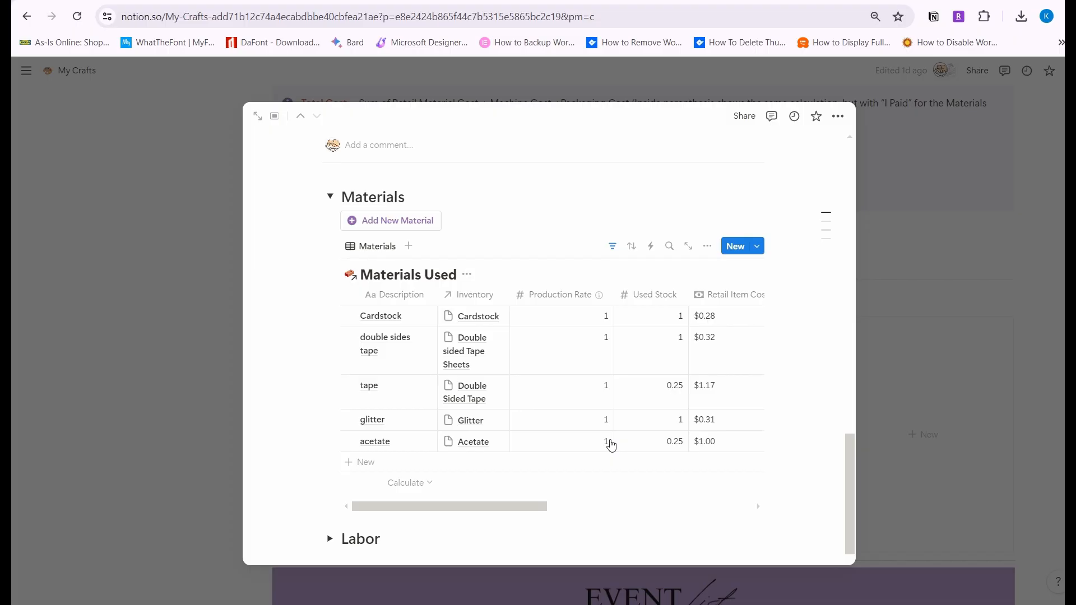
Expand the Labor section of the product page and add a new task to its table
scroll(611, 445, down, 2)
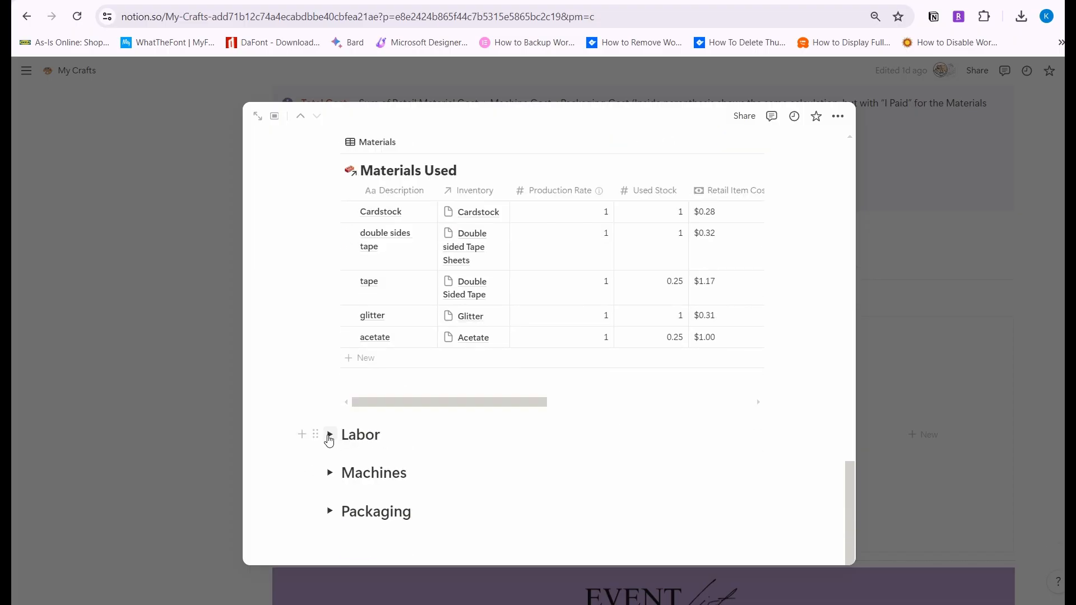
click(330, 435)
scroll(461, 397, down, 3)
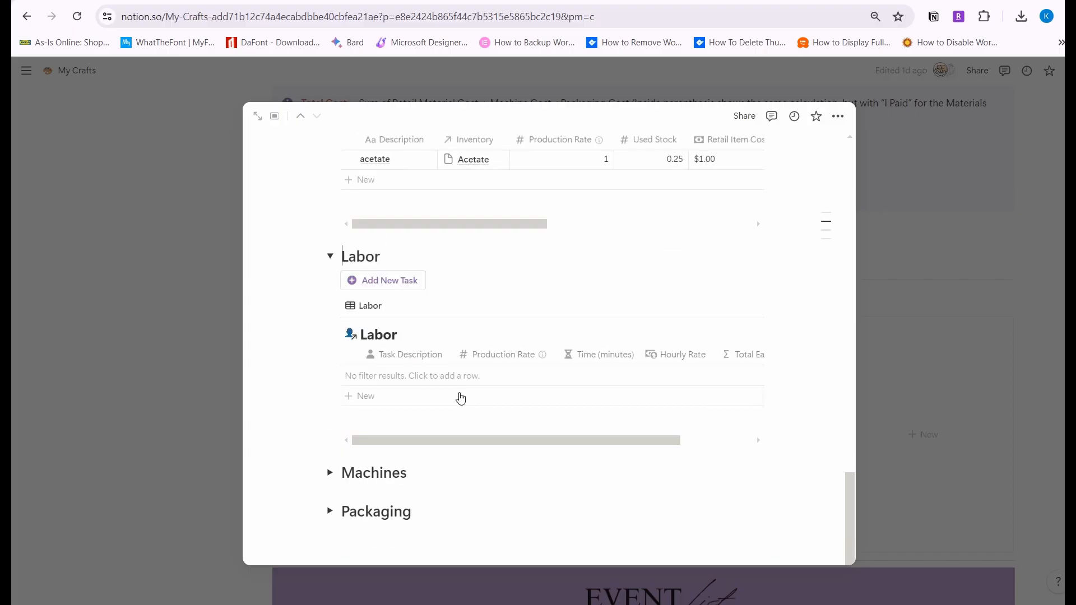
click(378, 287)
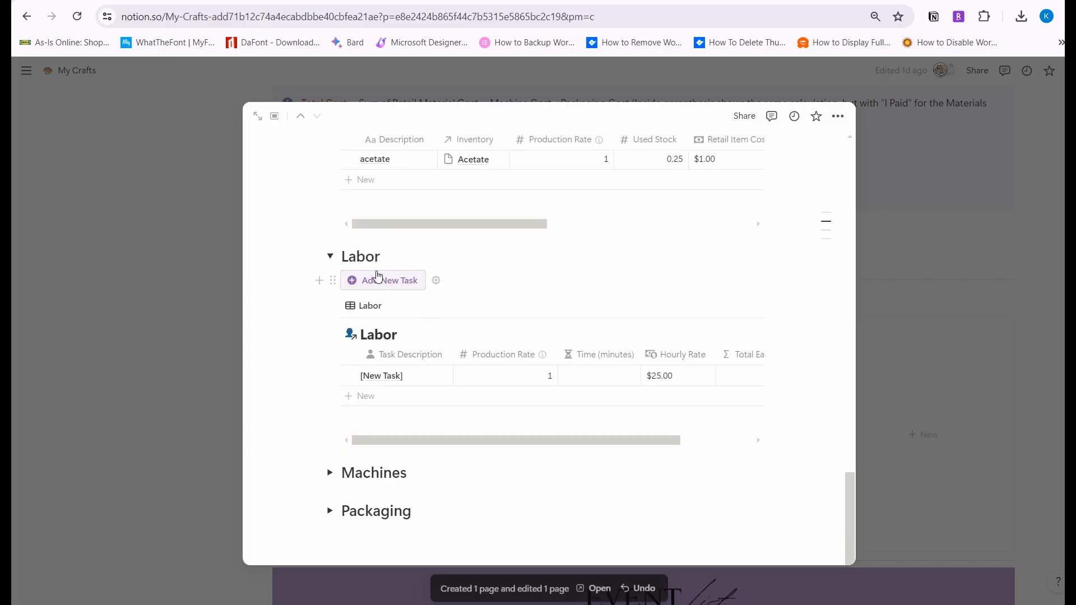
Rename the new task in the Labor table as "assemble card"
double_click(392, 374)
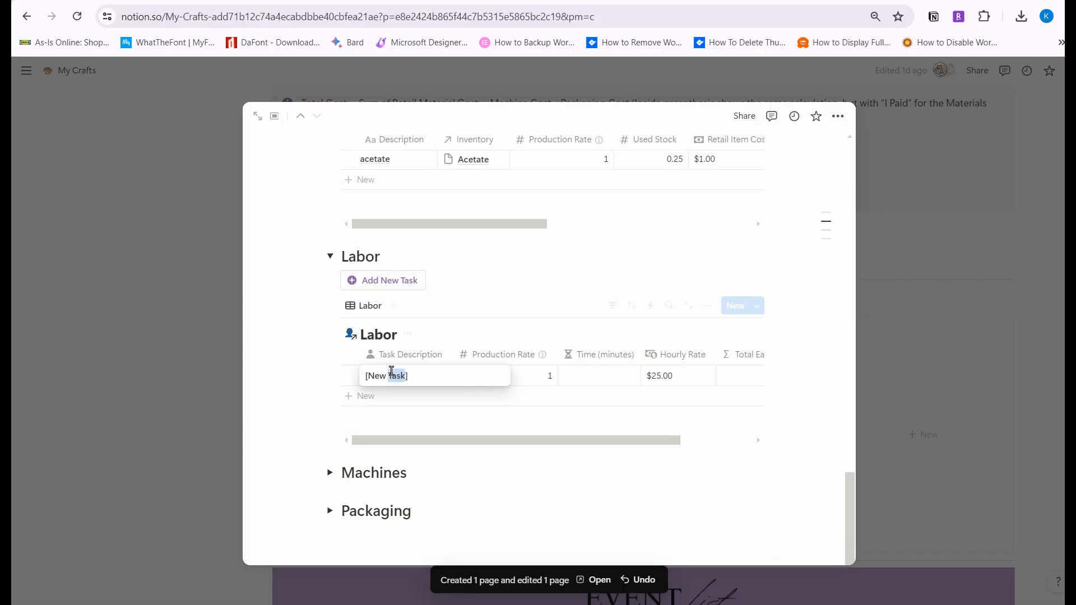
key(BackSpace)
key(BackSpace)
key(BackSpace)
key(BackSpace)
key(BackSpace)
key(BackSpace)
key(BackSpace)
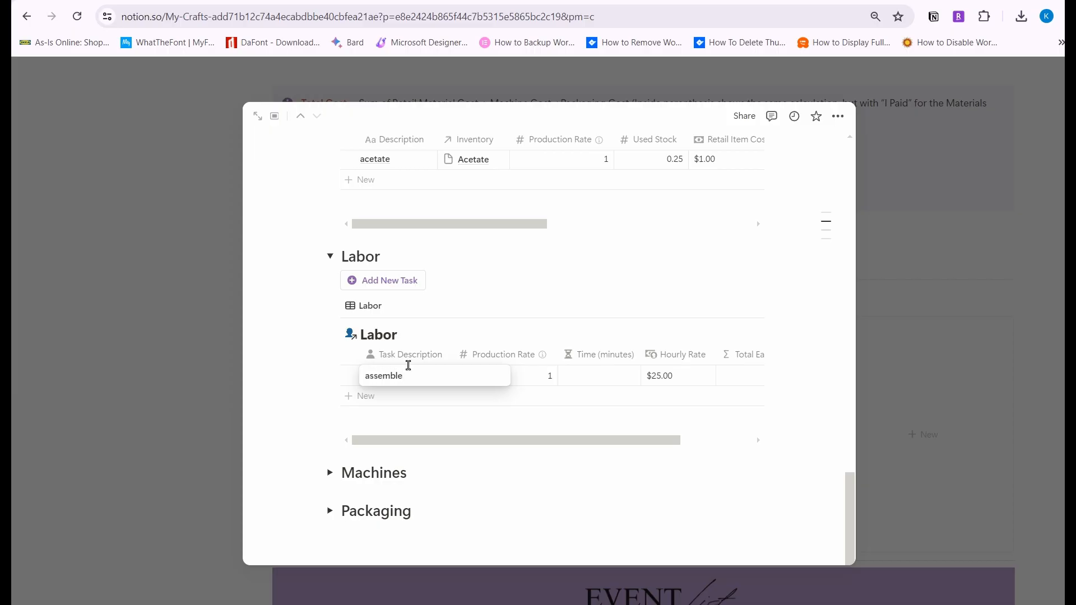
key(Escape)
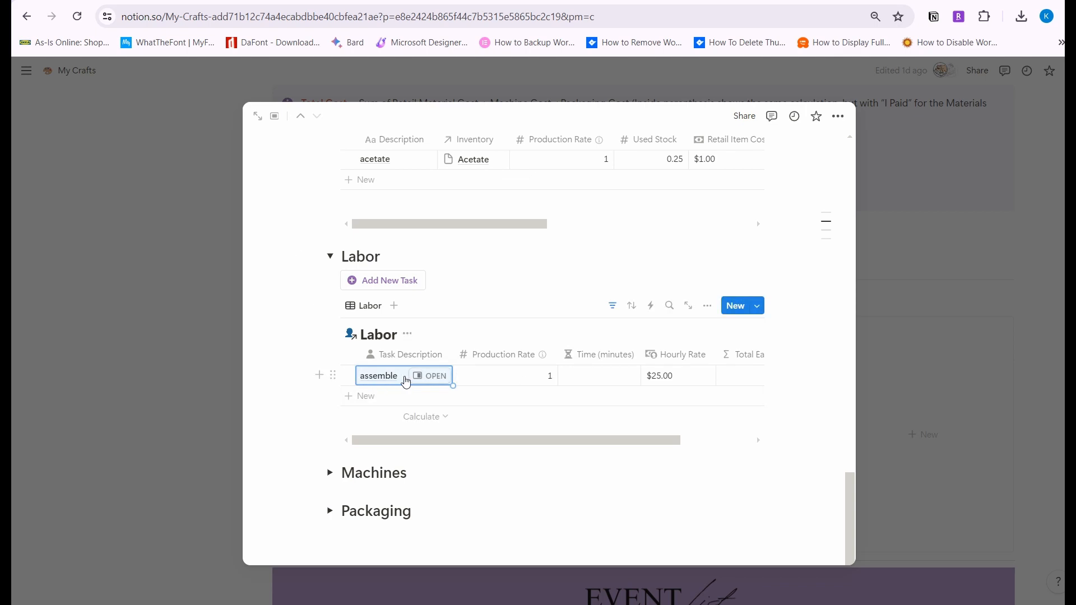
click(404, 376)
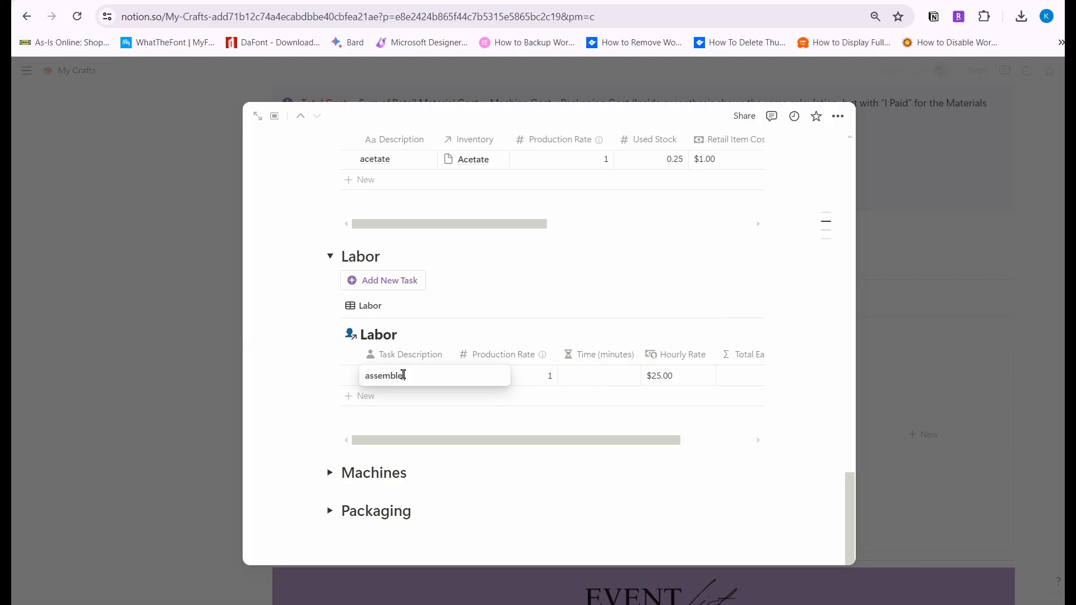
text(card)
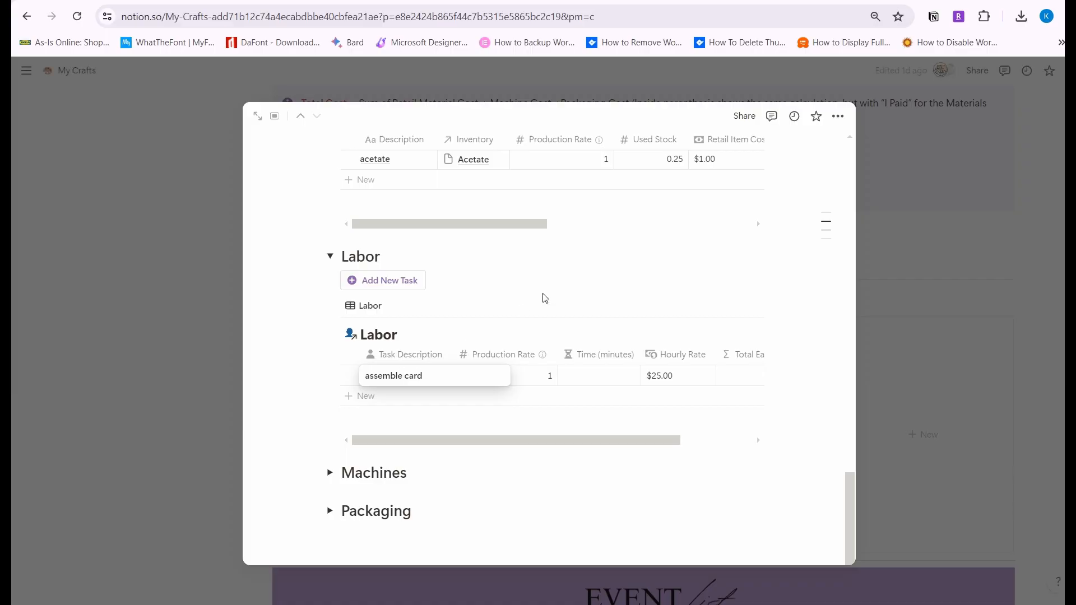
key(Return)
Set the assemble card task's Time to 20 minutes and check its total earning
click(598, 380)
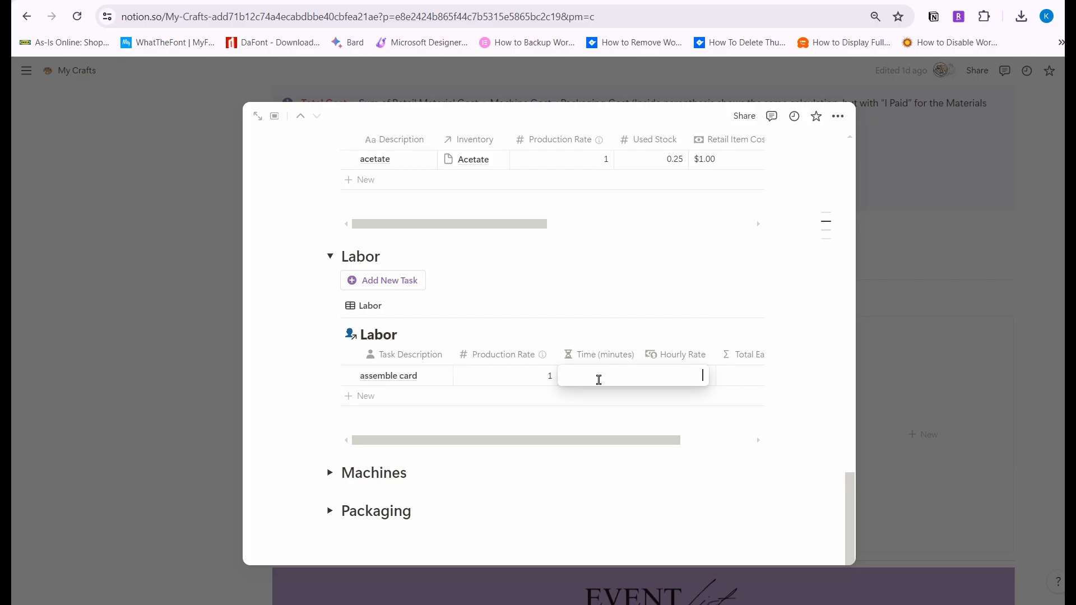
text(20)
key(Return)
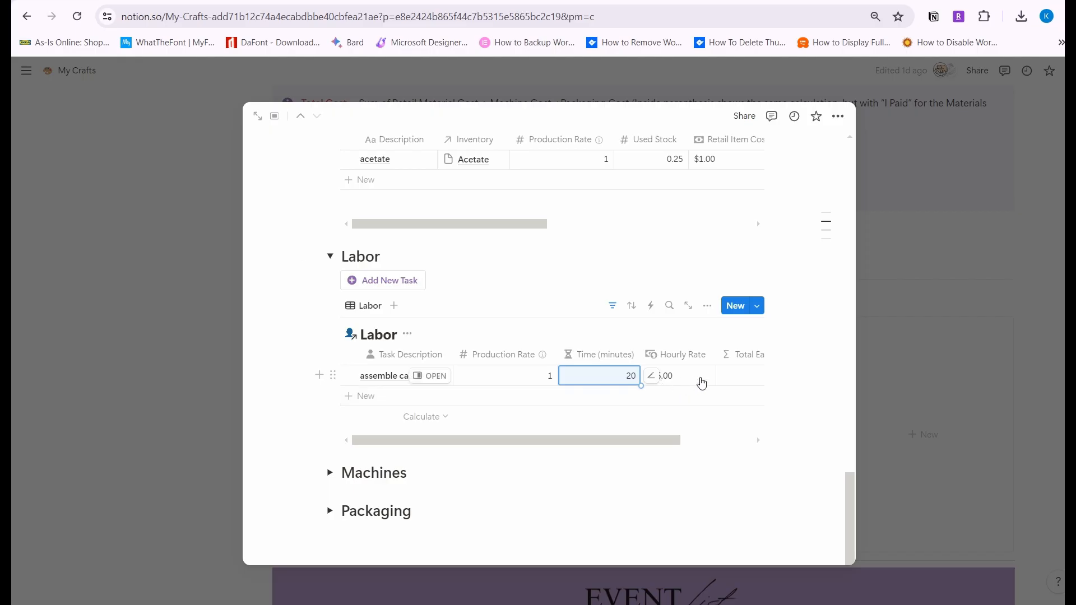
scroll(702, 381, right, 2)
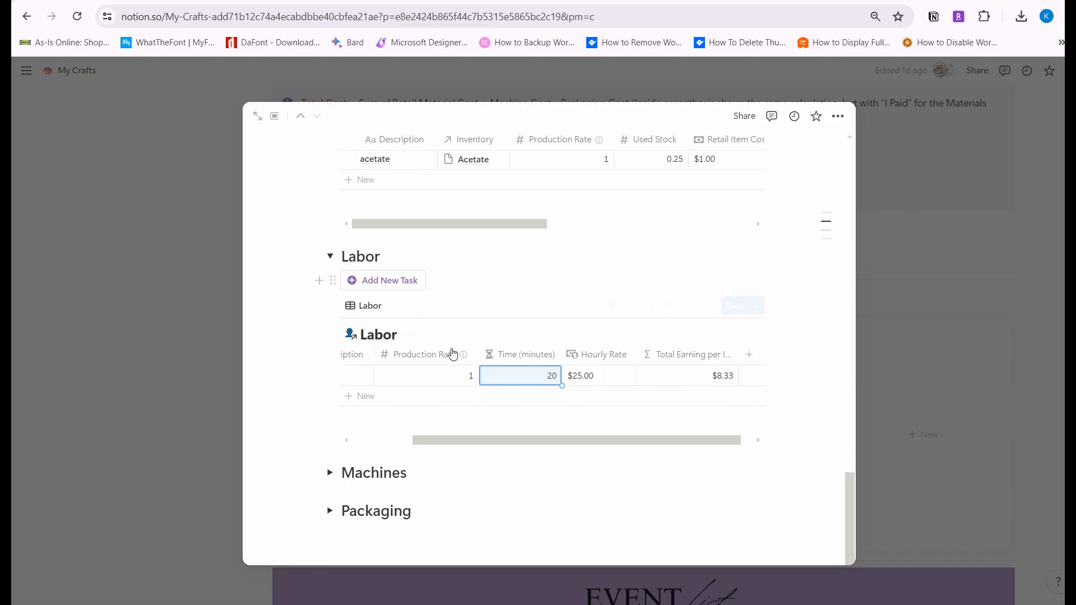
scroll(723, 385, right, 1)
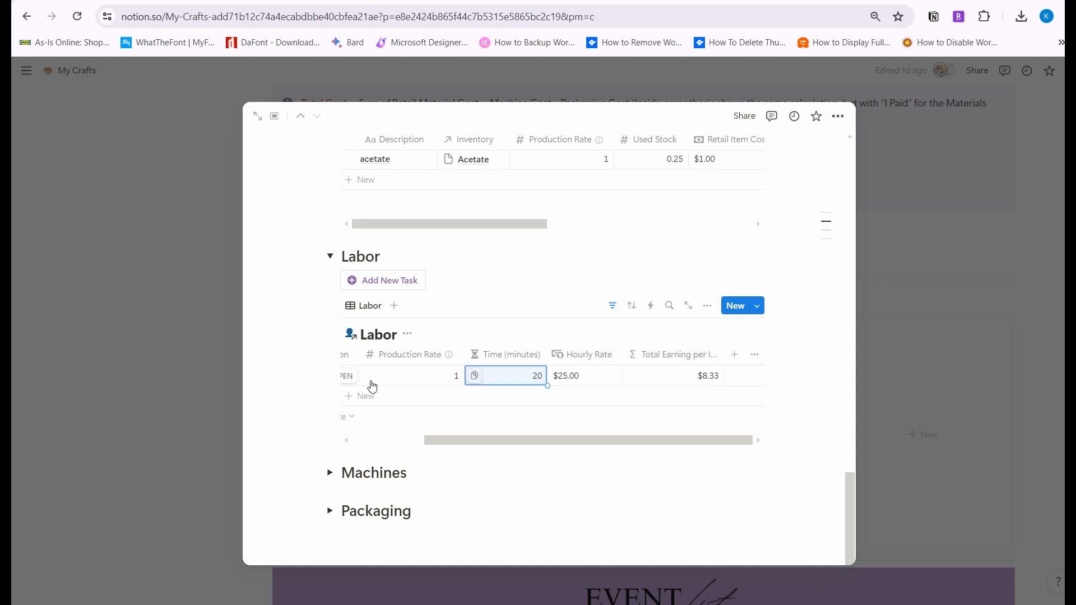
Expand the Machines section and add a new machine operation named "Cricut"
click(329, 476)
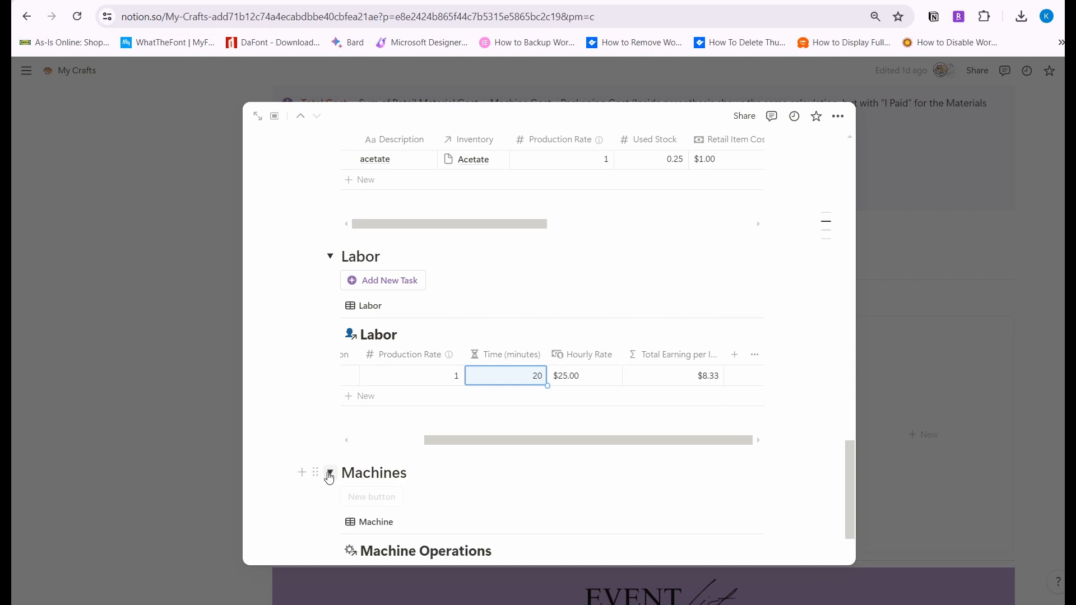
scroll(513, 424, down, 3)
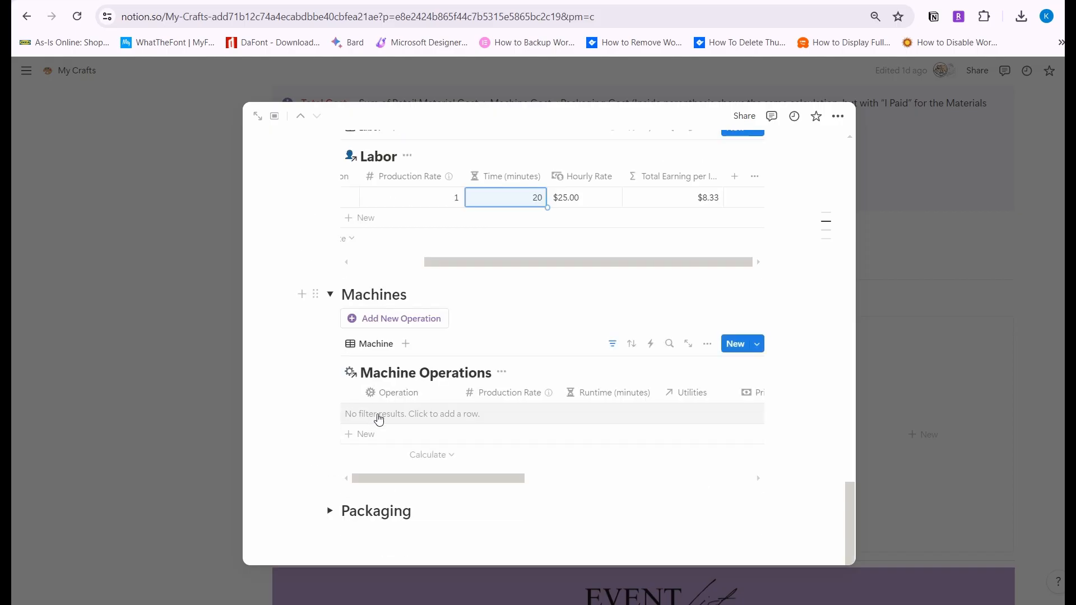
click(380, 321)
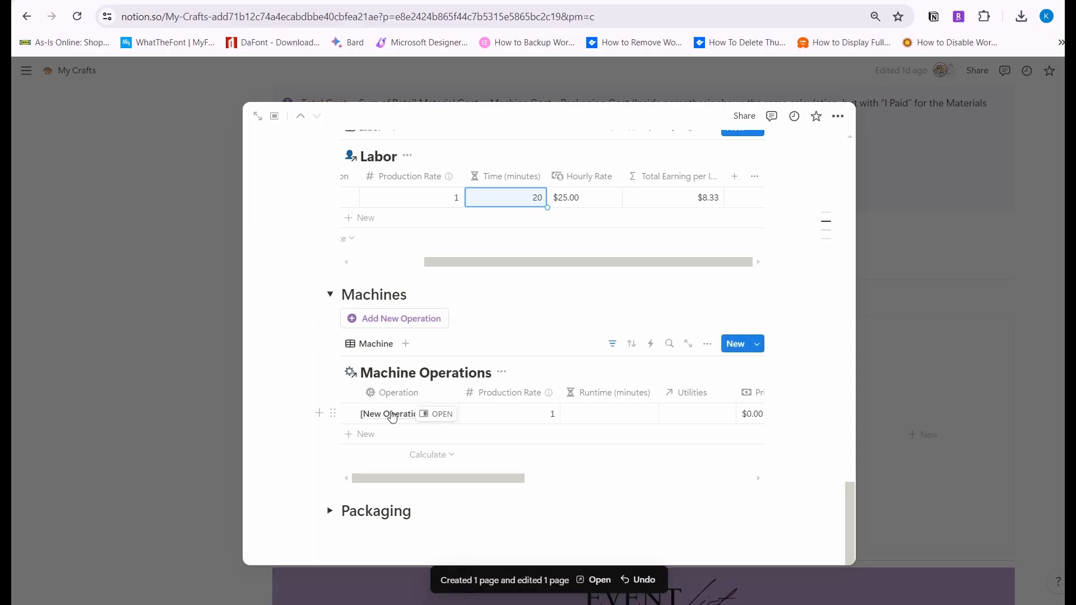
click(390, 413)
drag(433, 413, 292, 432)
text(Cricut)
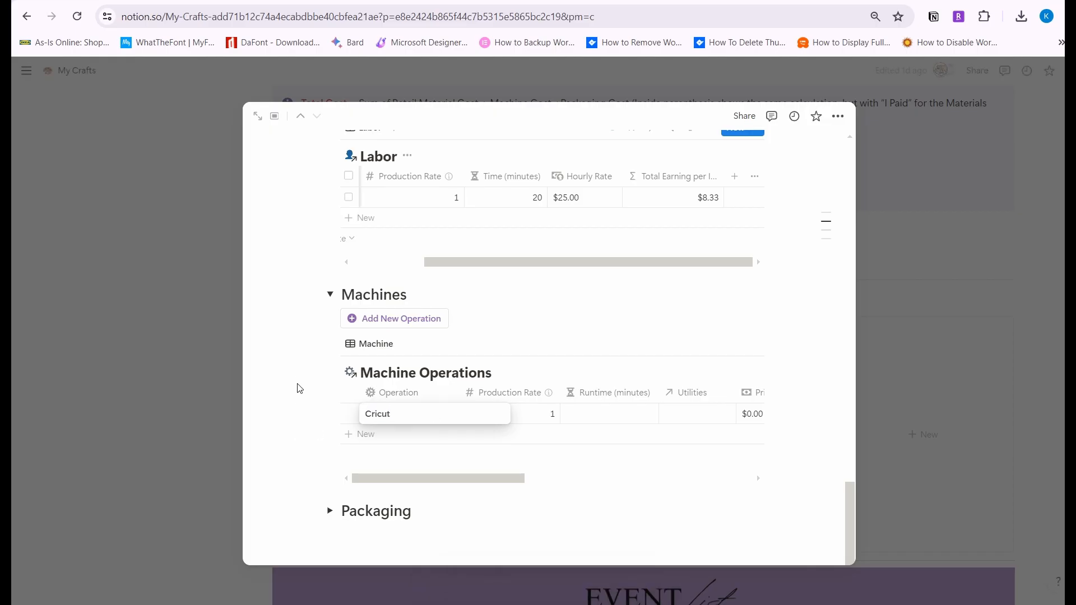
key(Escape)
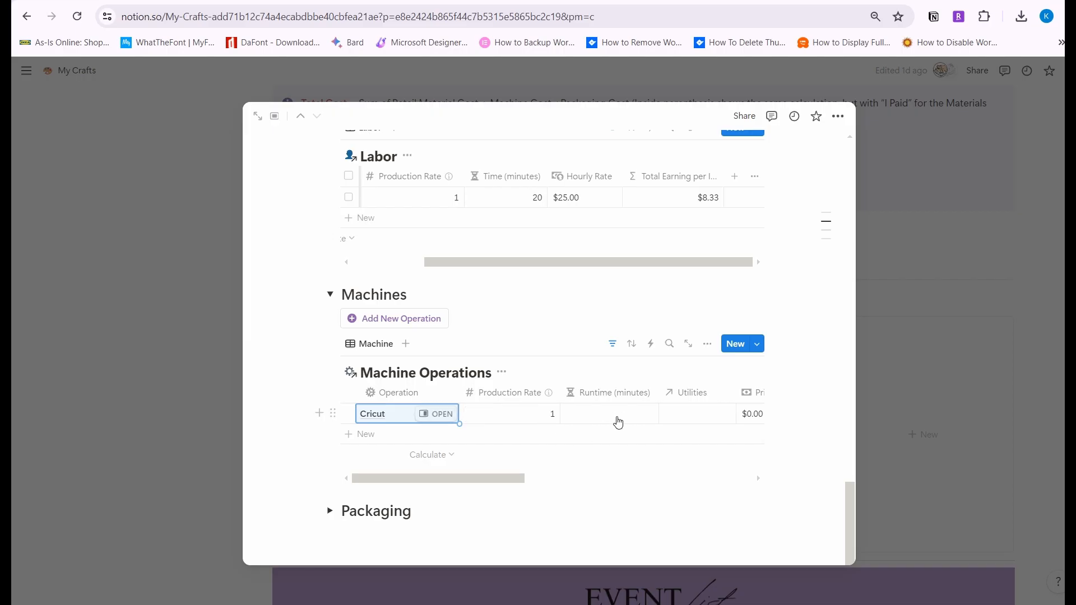
Set the Cricut operation's Runtime to 5 minutes and link its Utilities to Electricity
click(617, 417)
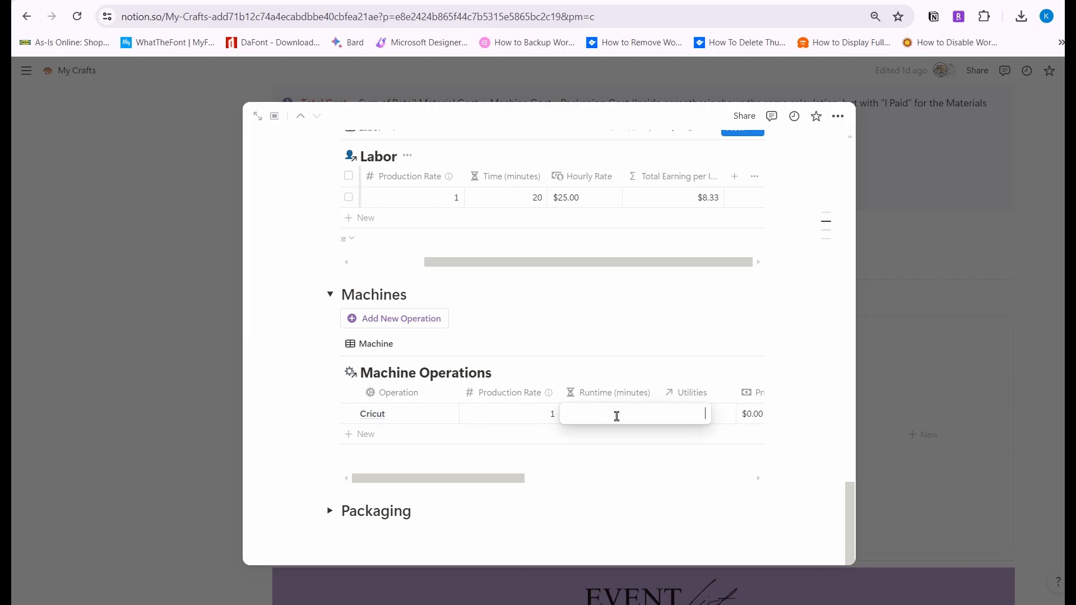
text(5)
key(Escape)
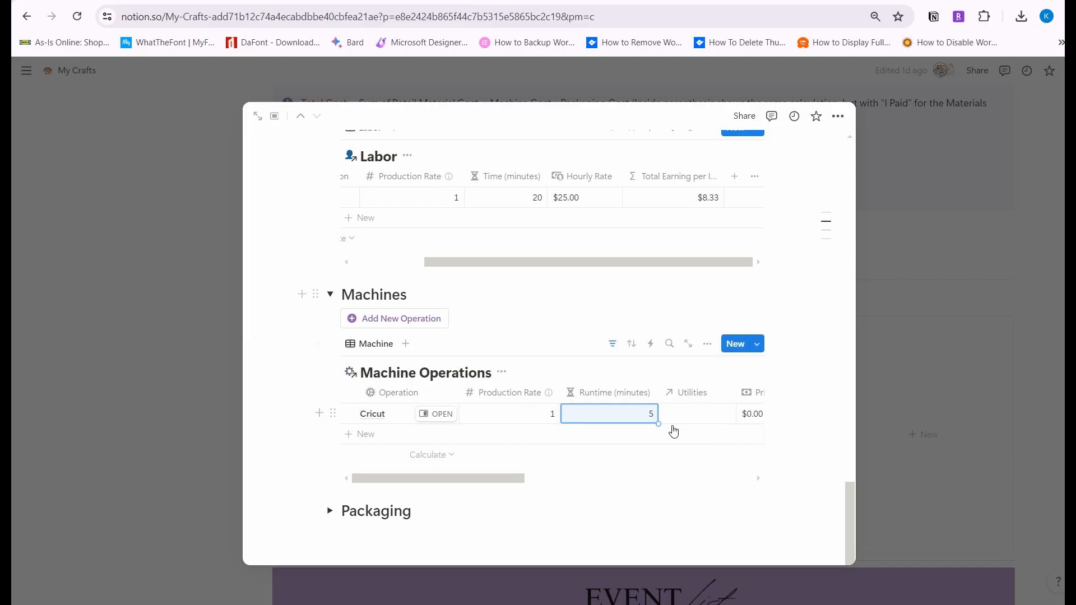
scroll(703, 426, right, 3)
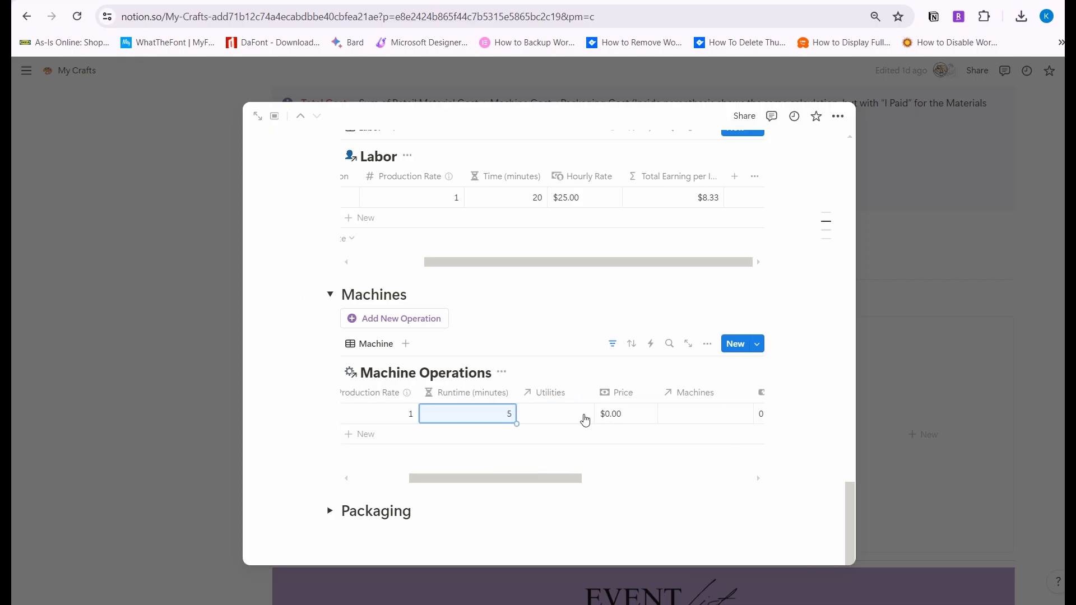
click(550, 415)
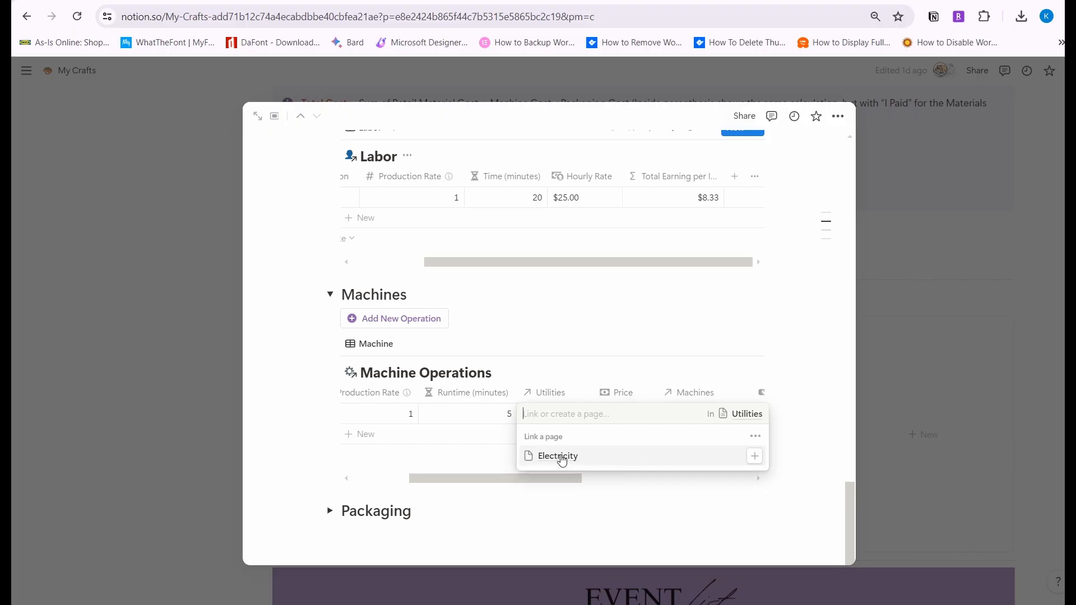
click(562, 461)
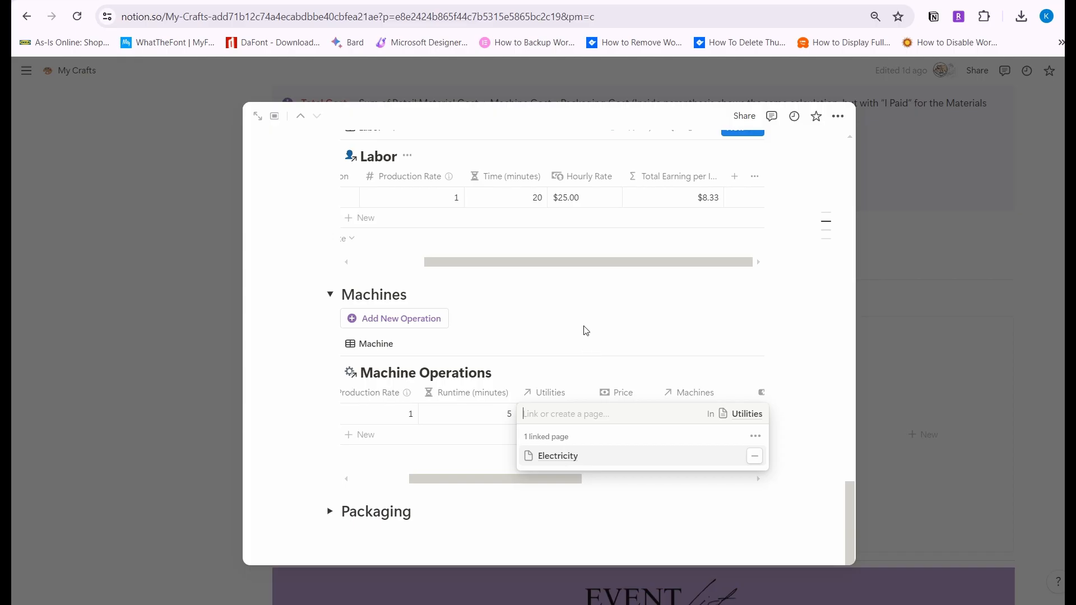
key(Escape)
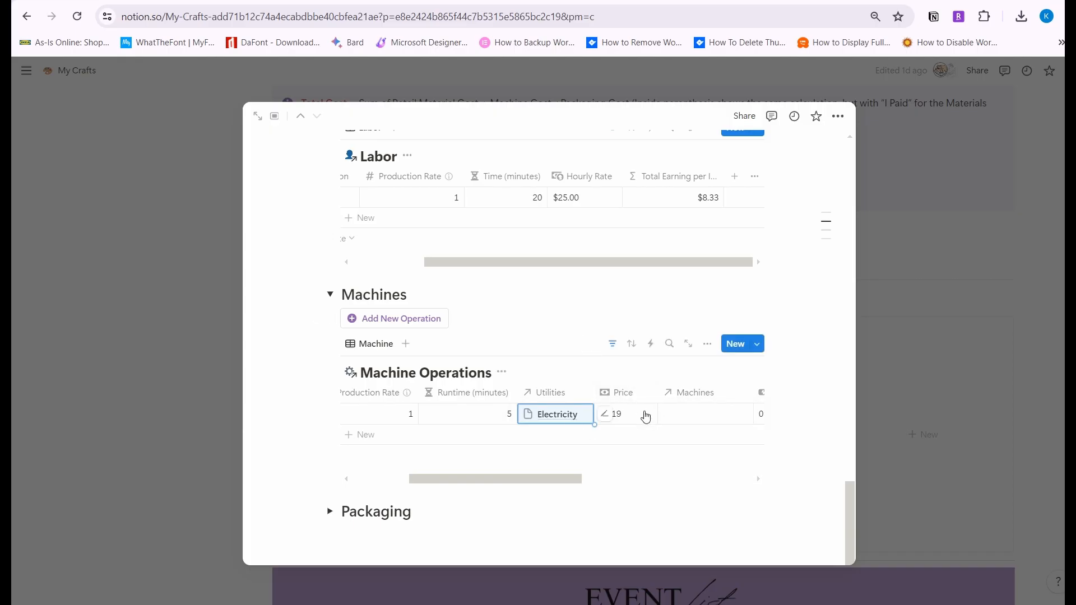
Link the Blade and Cricut Maker 3 machines to the Cricut operation and check its cost columns
scroll(694, 418, right, 2)
click(593, 419)
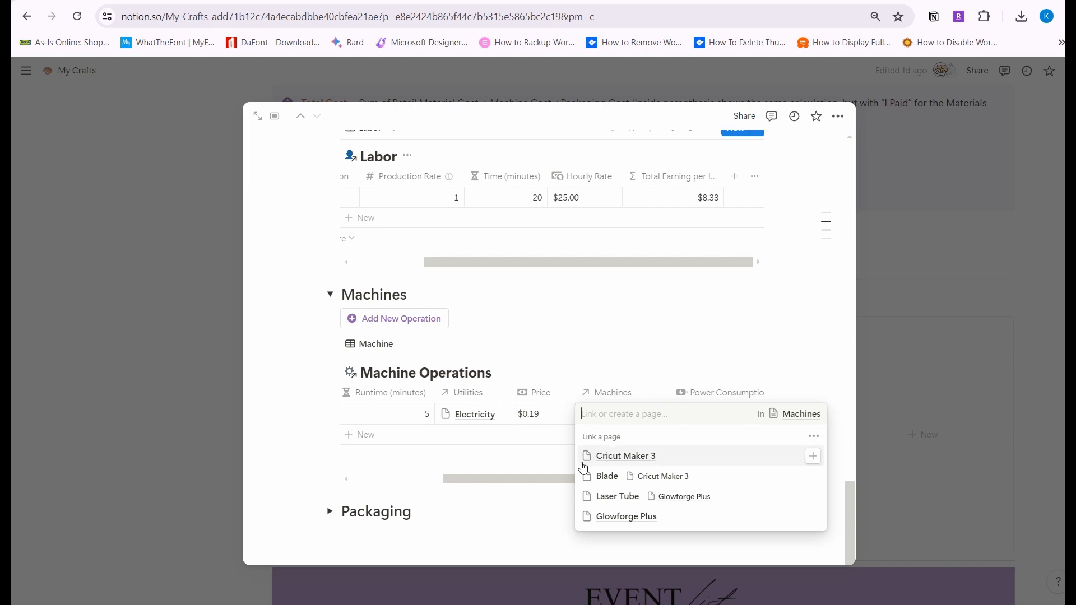
click(606, 477)
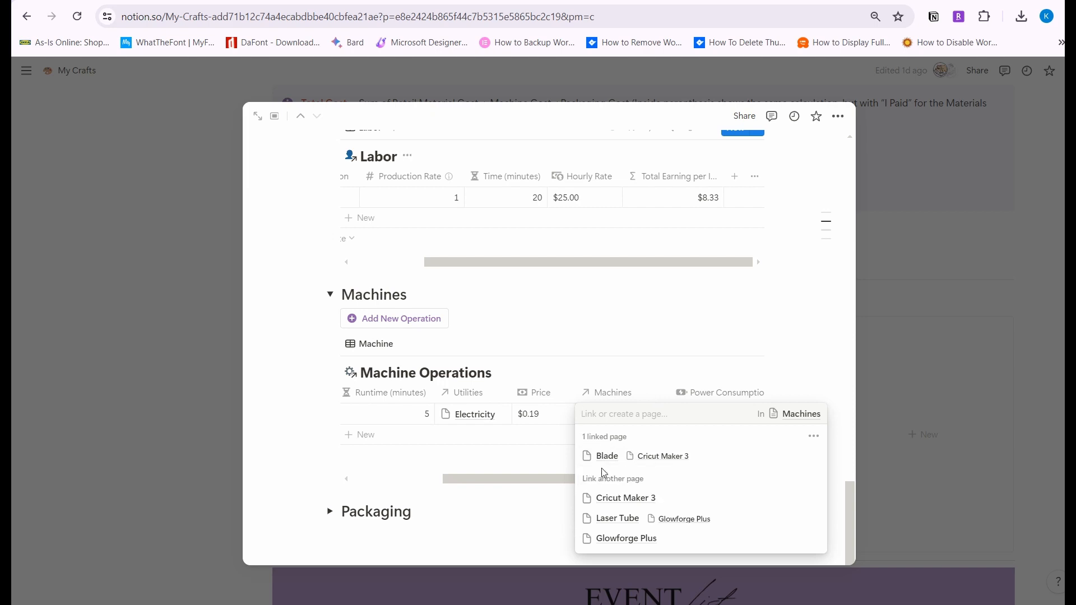
click(586, 505)
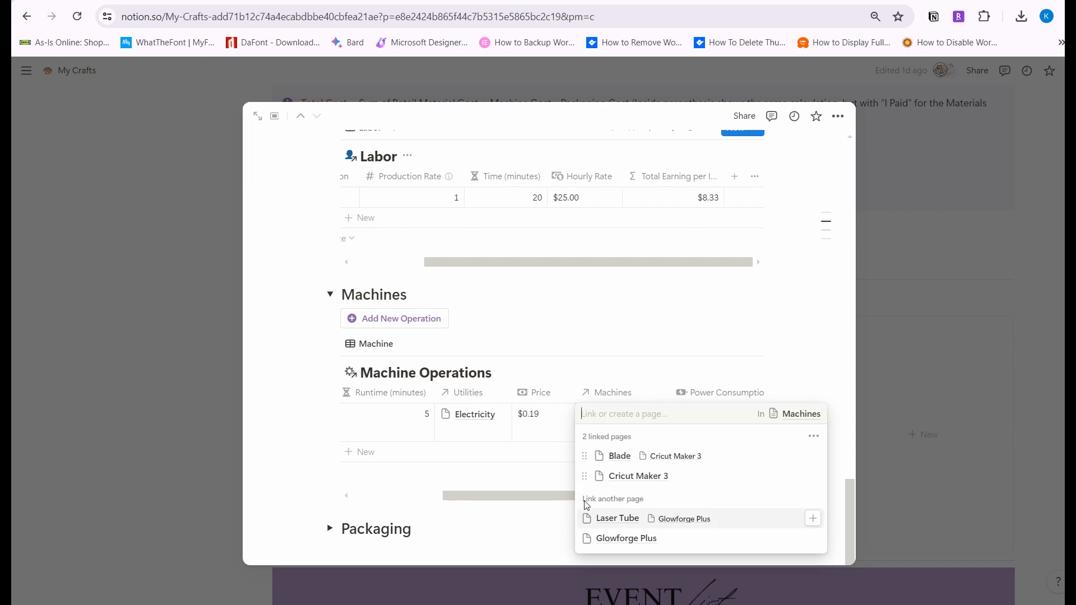
click(685, 346)
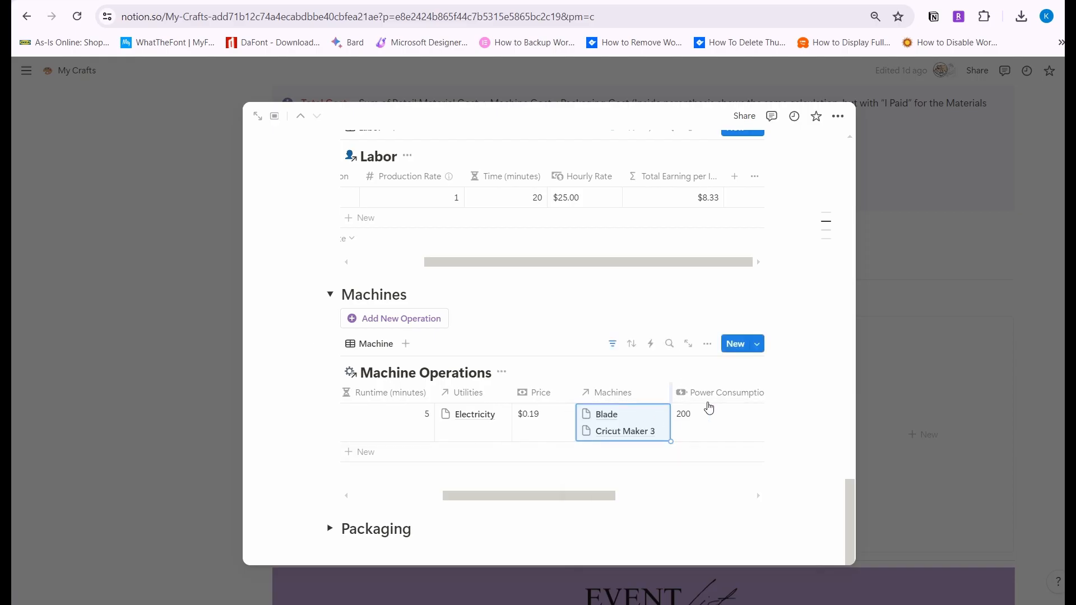
scroll(711, 428, right, 3)
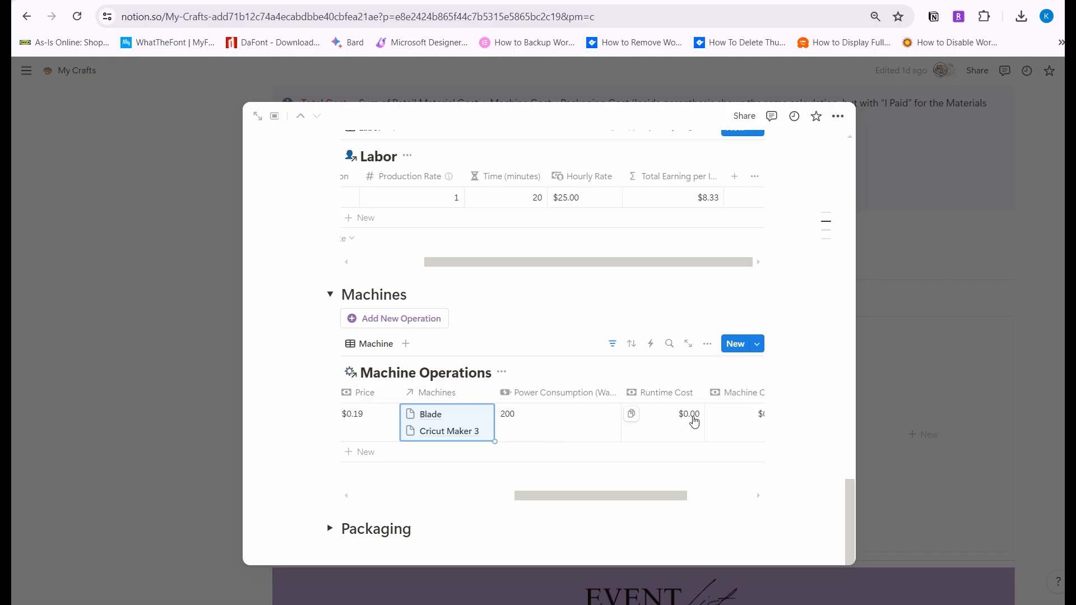
scroll(676, 429, right, 3)
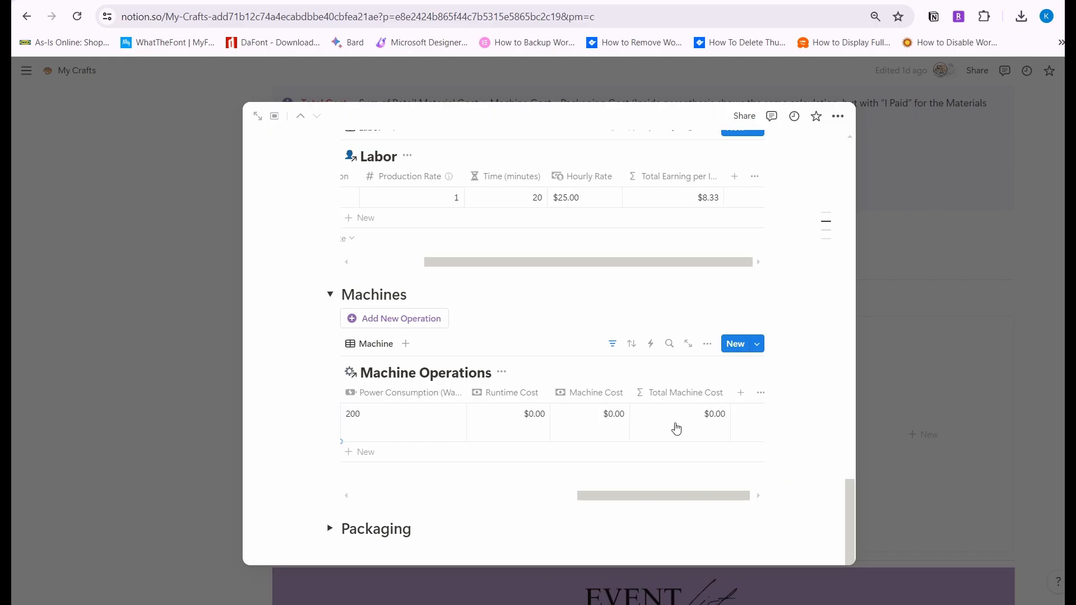
scroll(676, 429, right, 1)
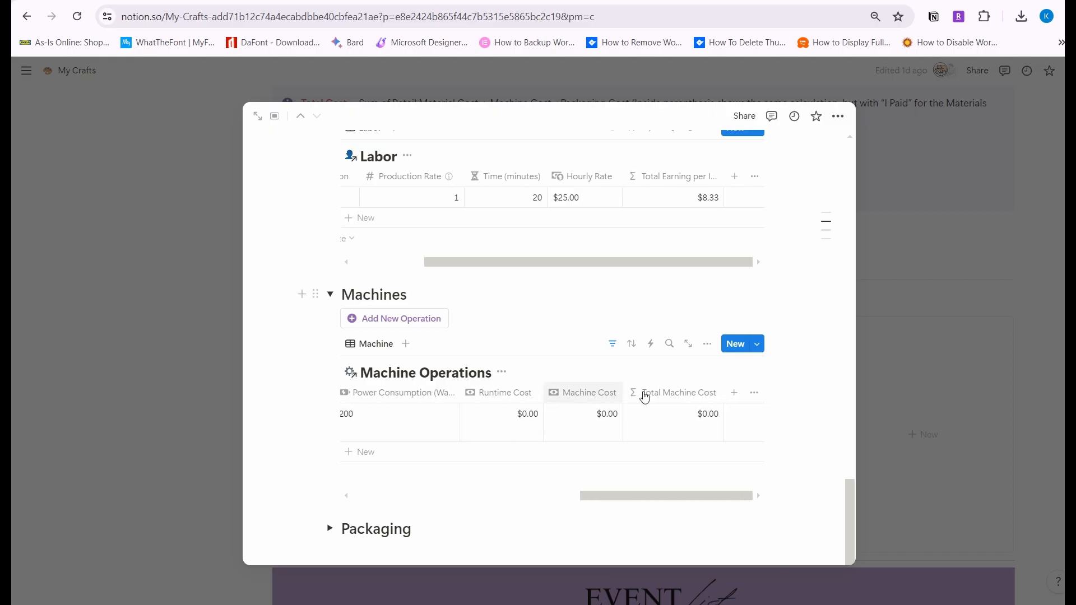
Expand the Packaging section to view its table, and close the Glitter Card product page
scroll(686, 428, down, 1)
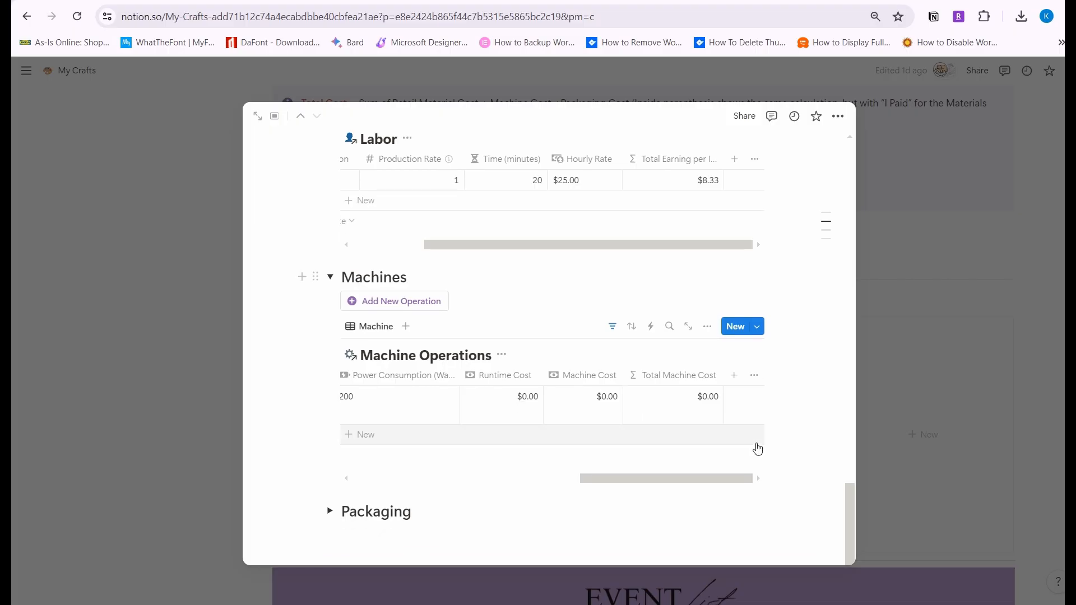
click(330, 511)
scroll(374, 498, down, 3)
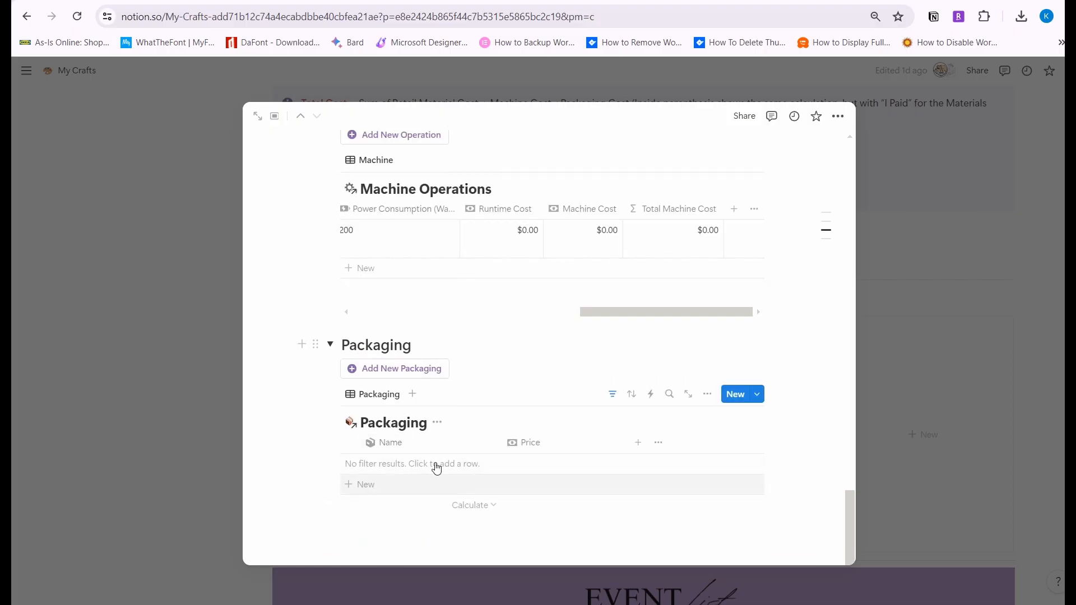
click(922, 196)
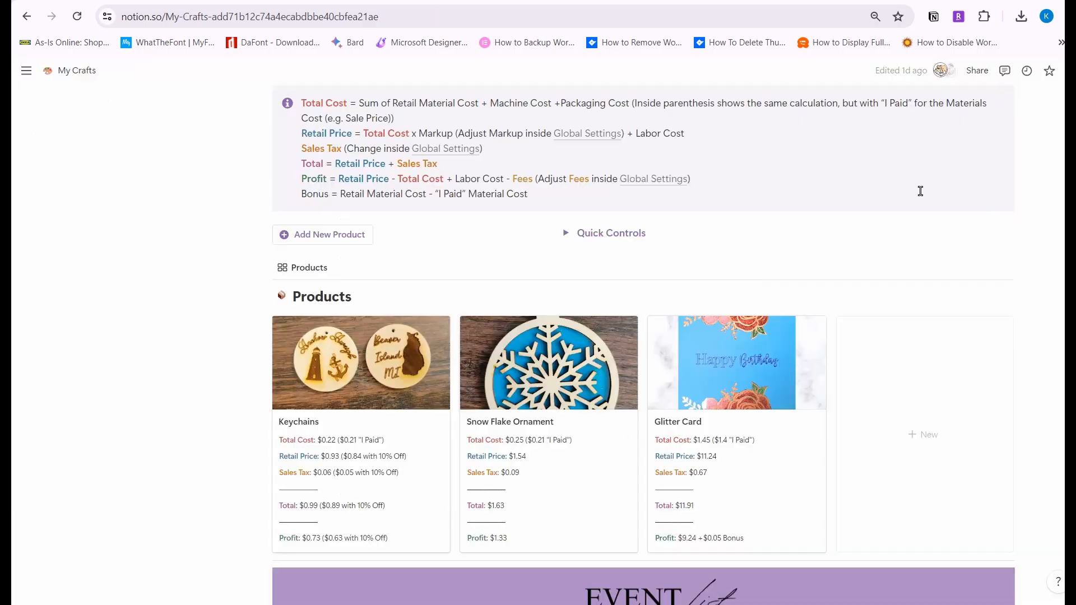
Examine the product cards' pricing and the Winter Fest 2024 event's properties, and return to the start of the My Crafts page
scroll(906, 348, down, 3)
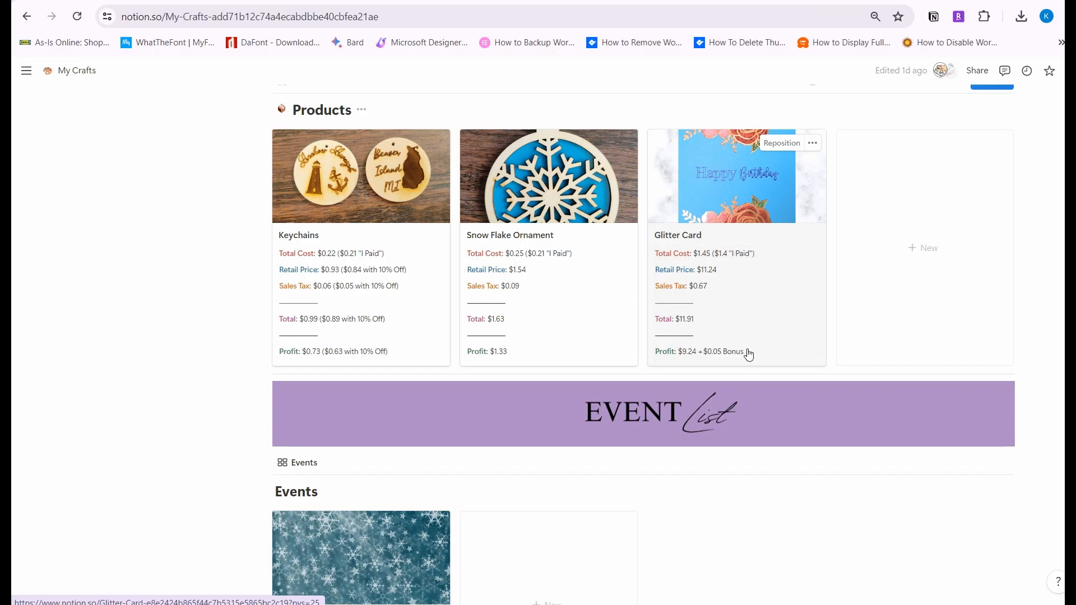
scroll(746, 356, down, 4)
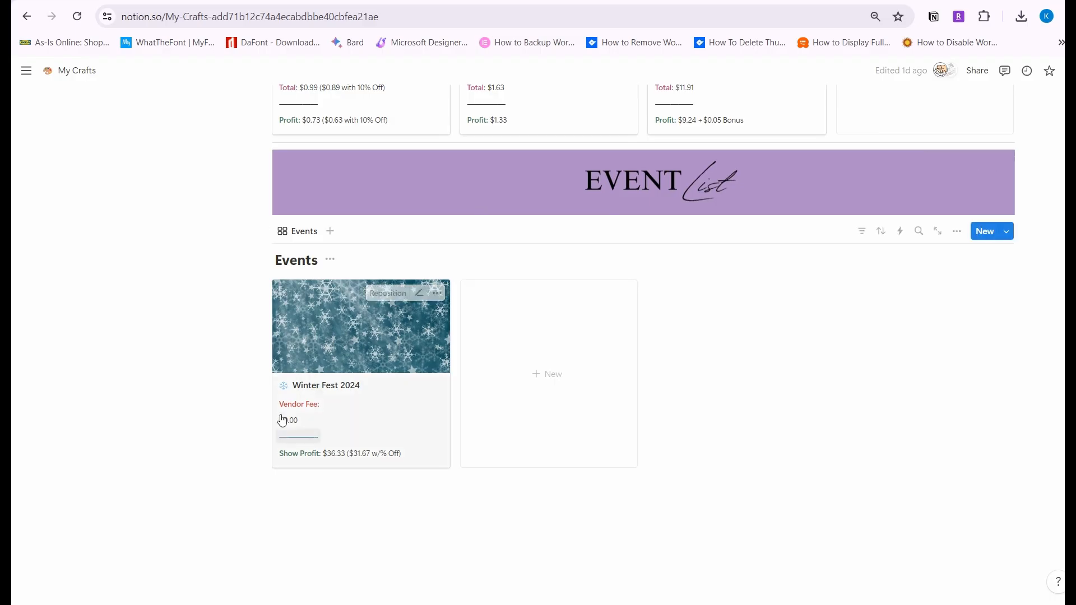
click(346, 355)
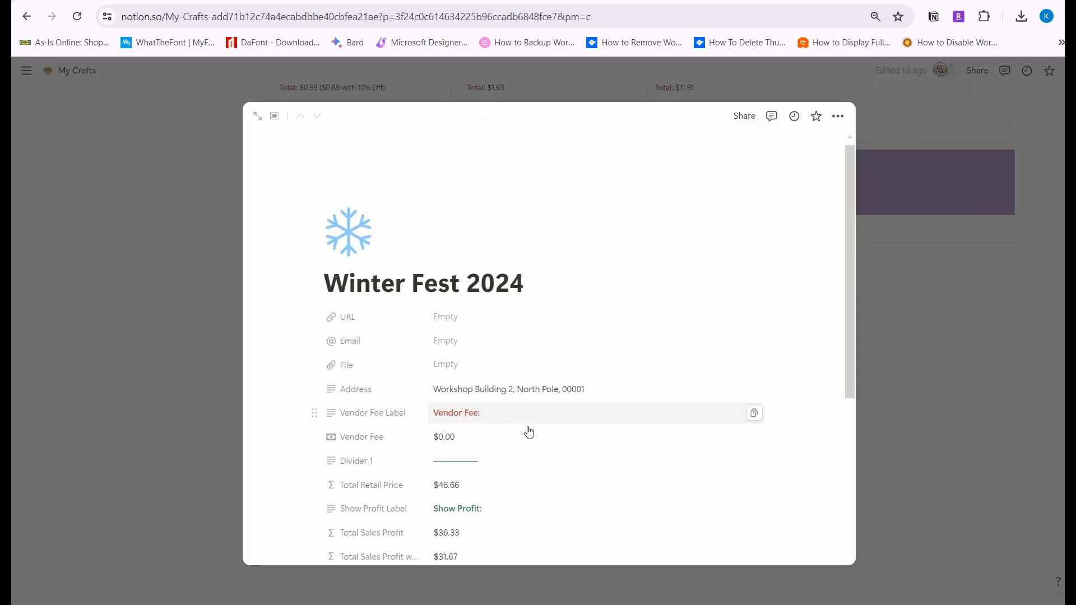
scroll(527, 433, down, 6)
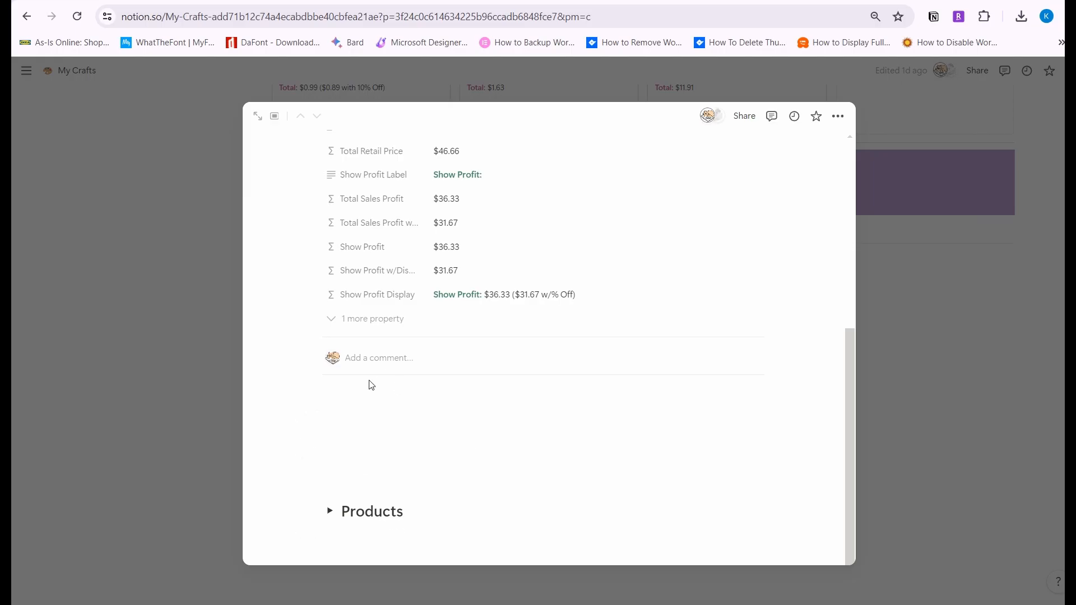
click(938, 307)
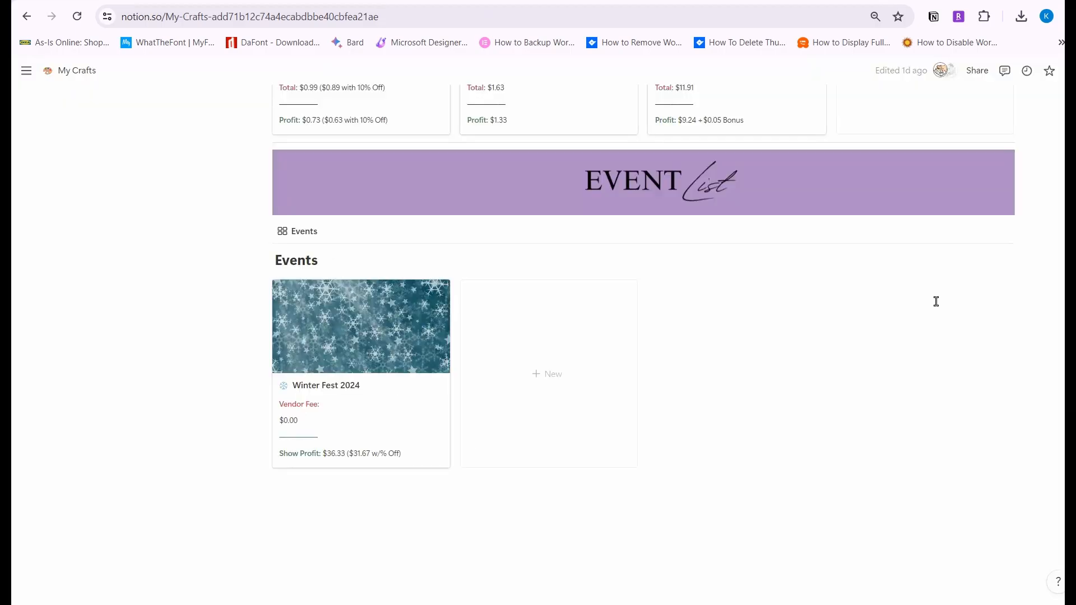
click(378, 314)
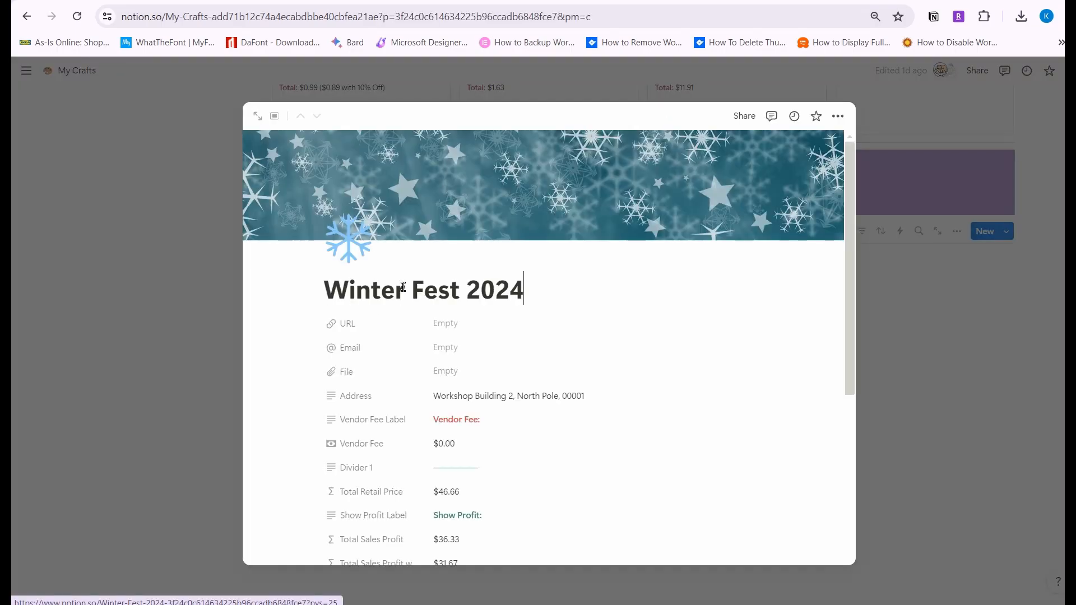
scroll(439, 412, down, 3)
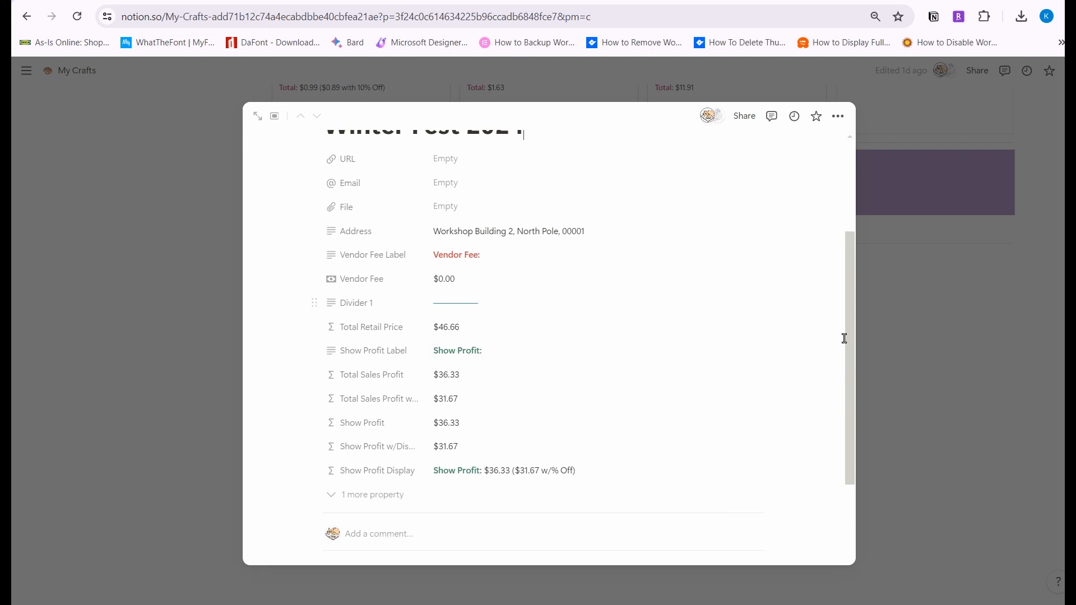
click(914, 347)
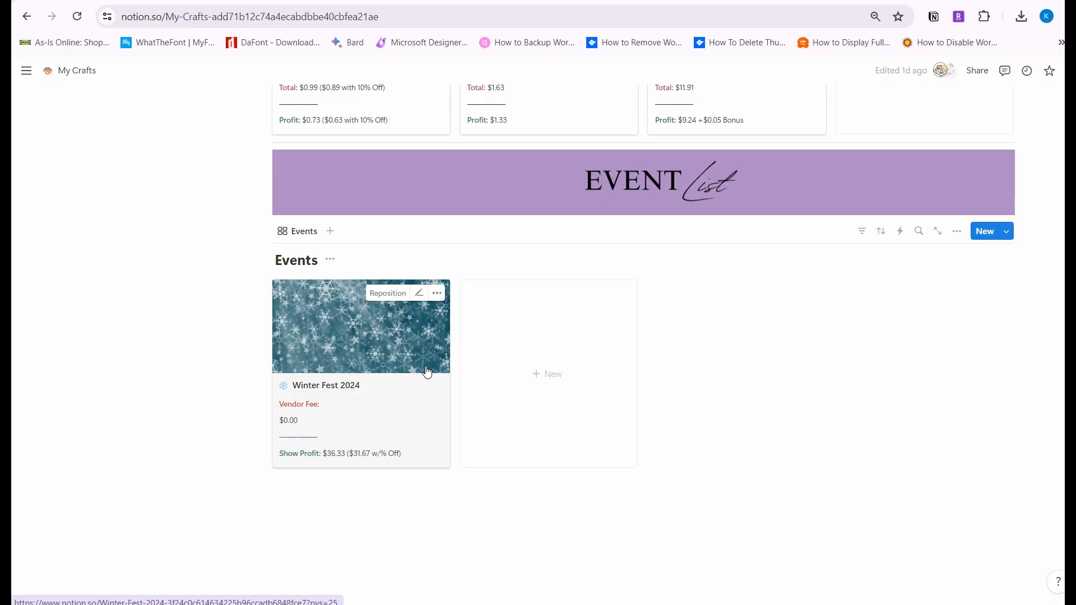
scroll(426, 371, up, 20)
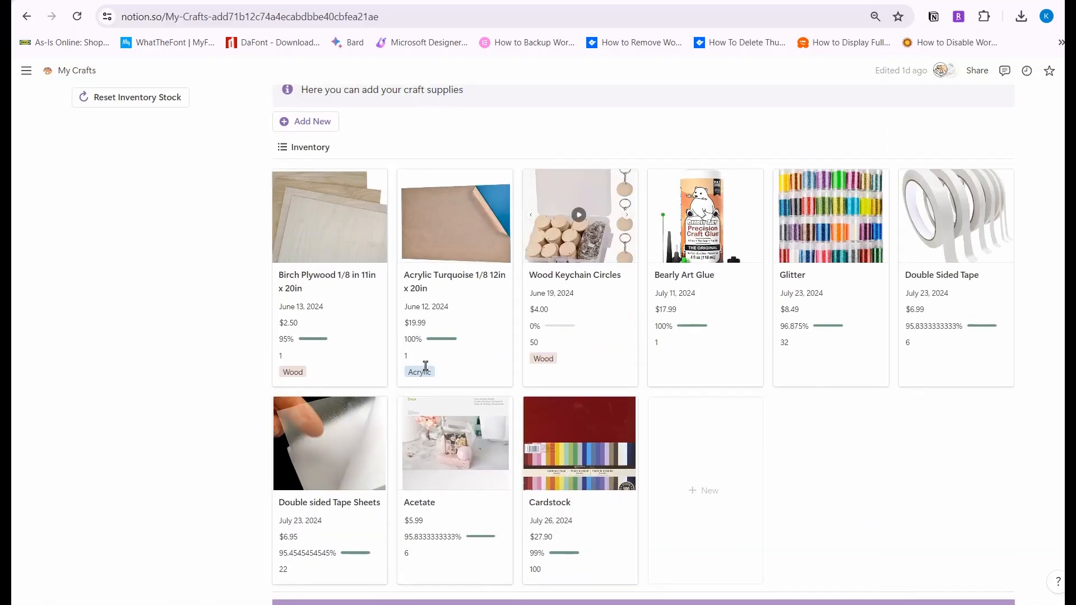
scroll(426, 372, up, 3)
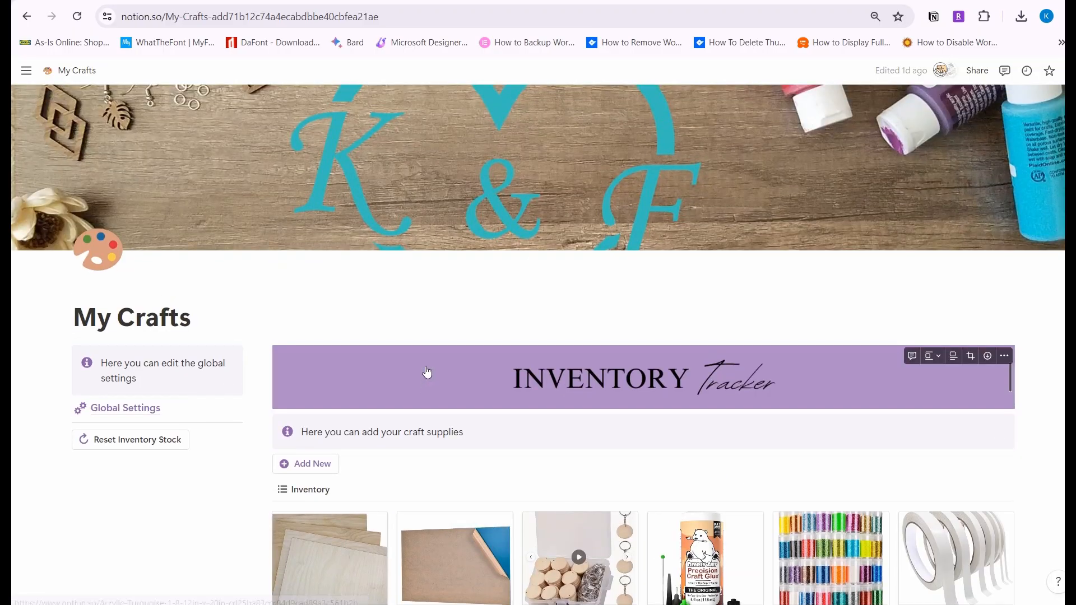